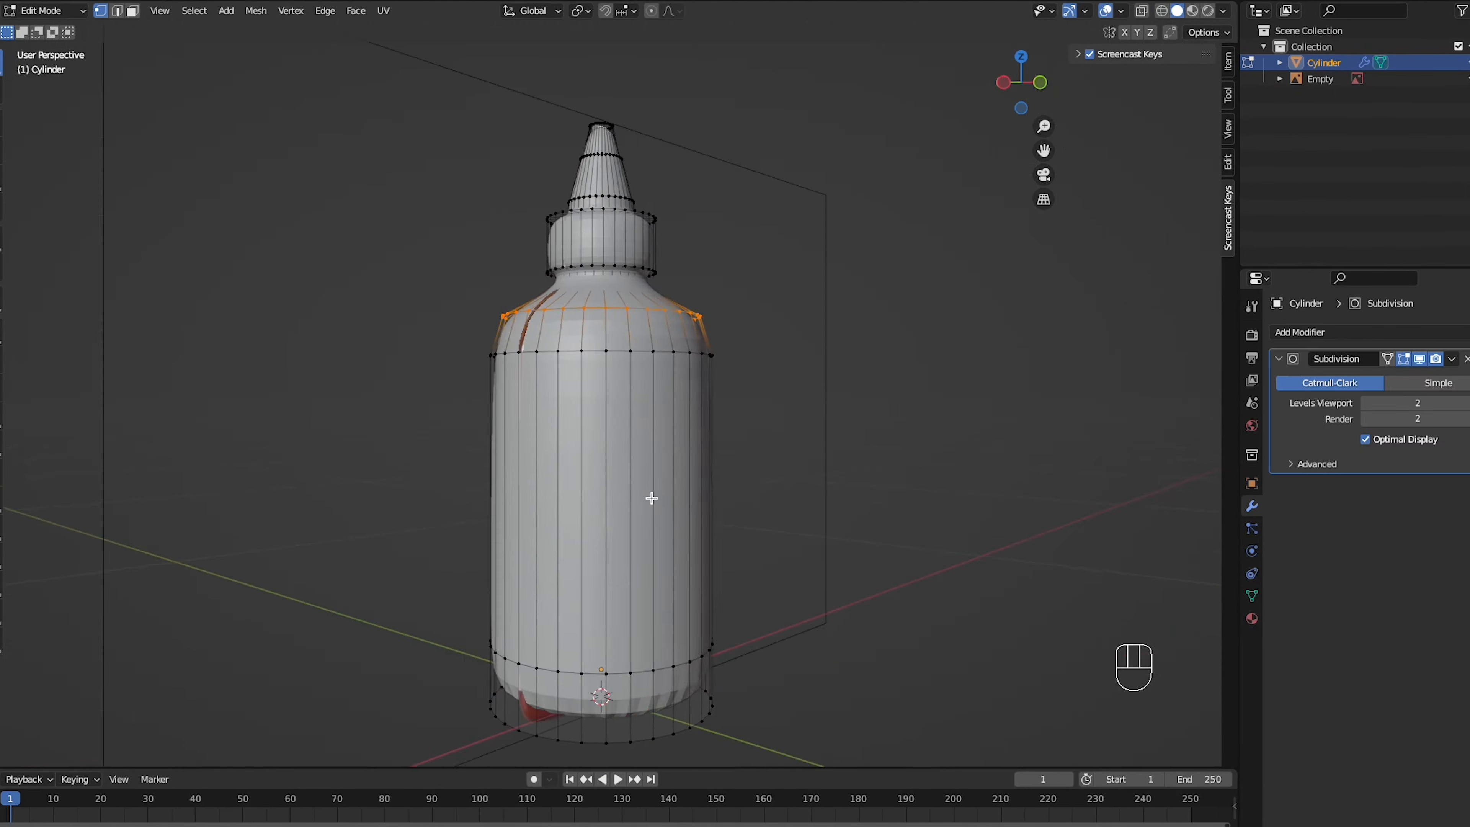
- Inset the bottle's bottom face toward its centre
key("i")
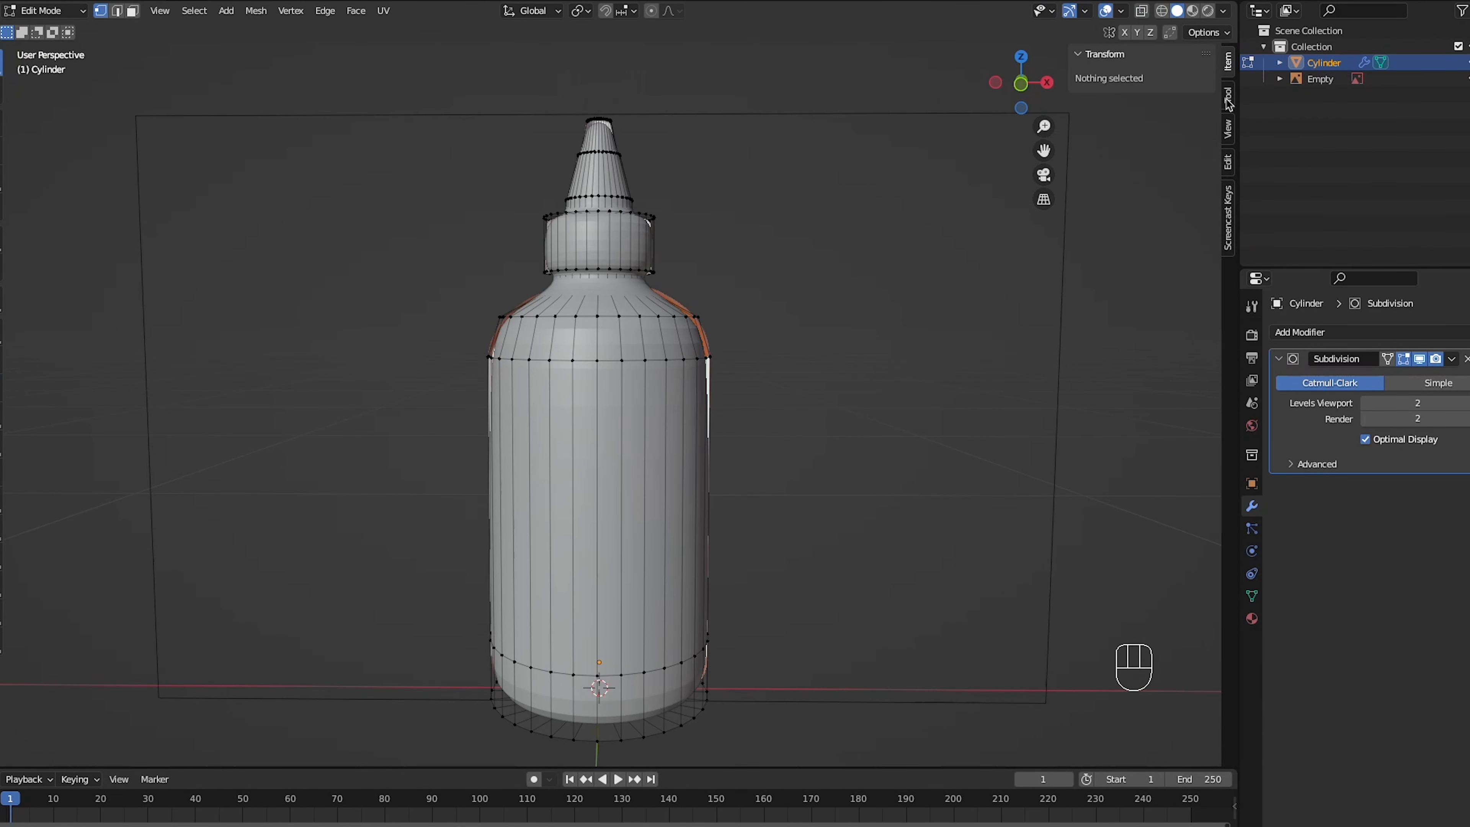
- Undo the recent edits at the shoulder's upper rim and try a loop cut on the shoulder just below the neck
key("ctrl+z")
key("ctrl+z")
key("ctrl+z")
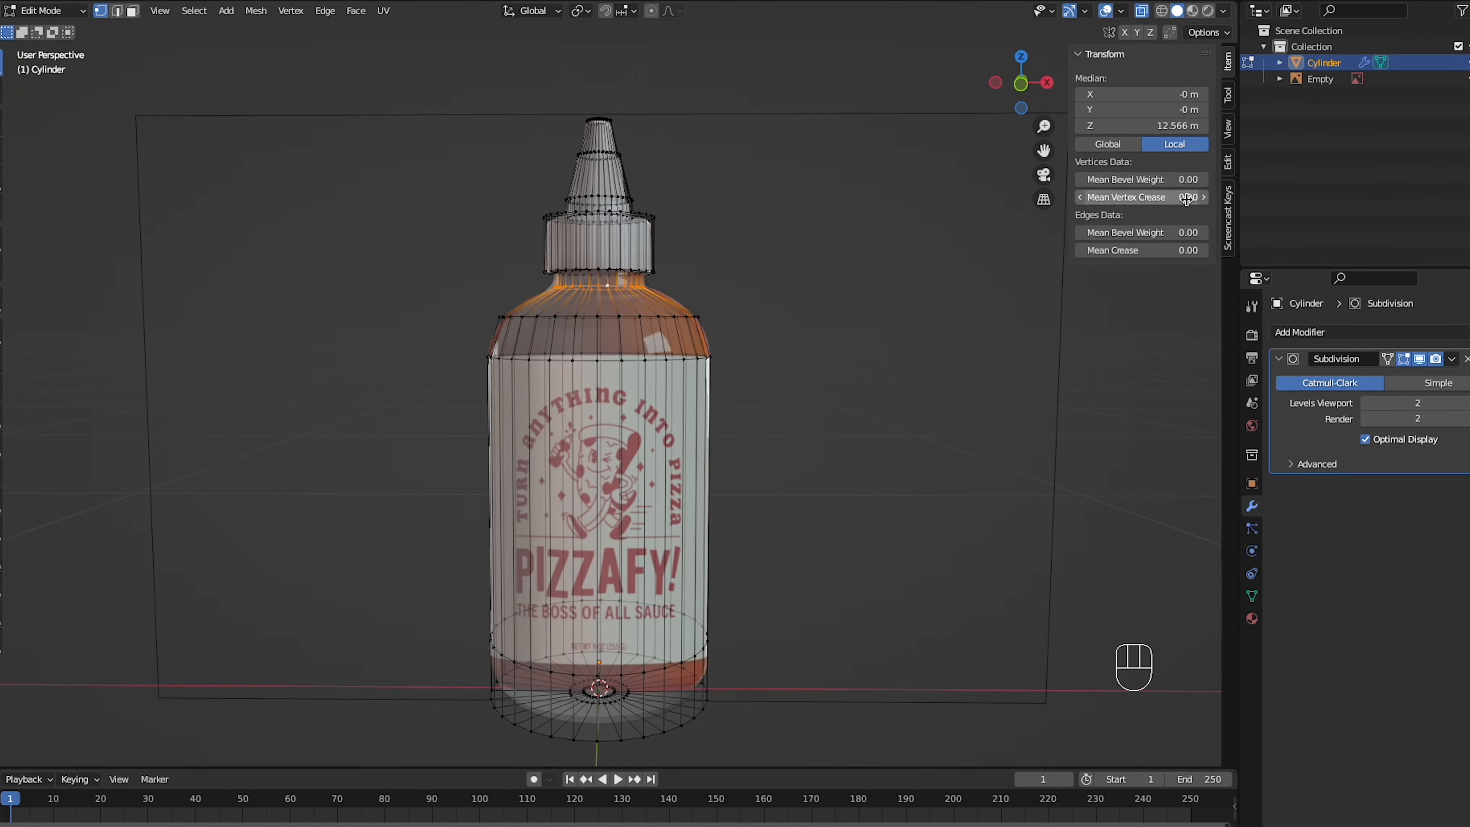
key("ctrl+r")
left_click(642, 301)
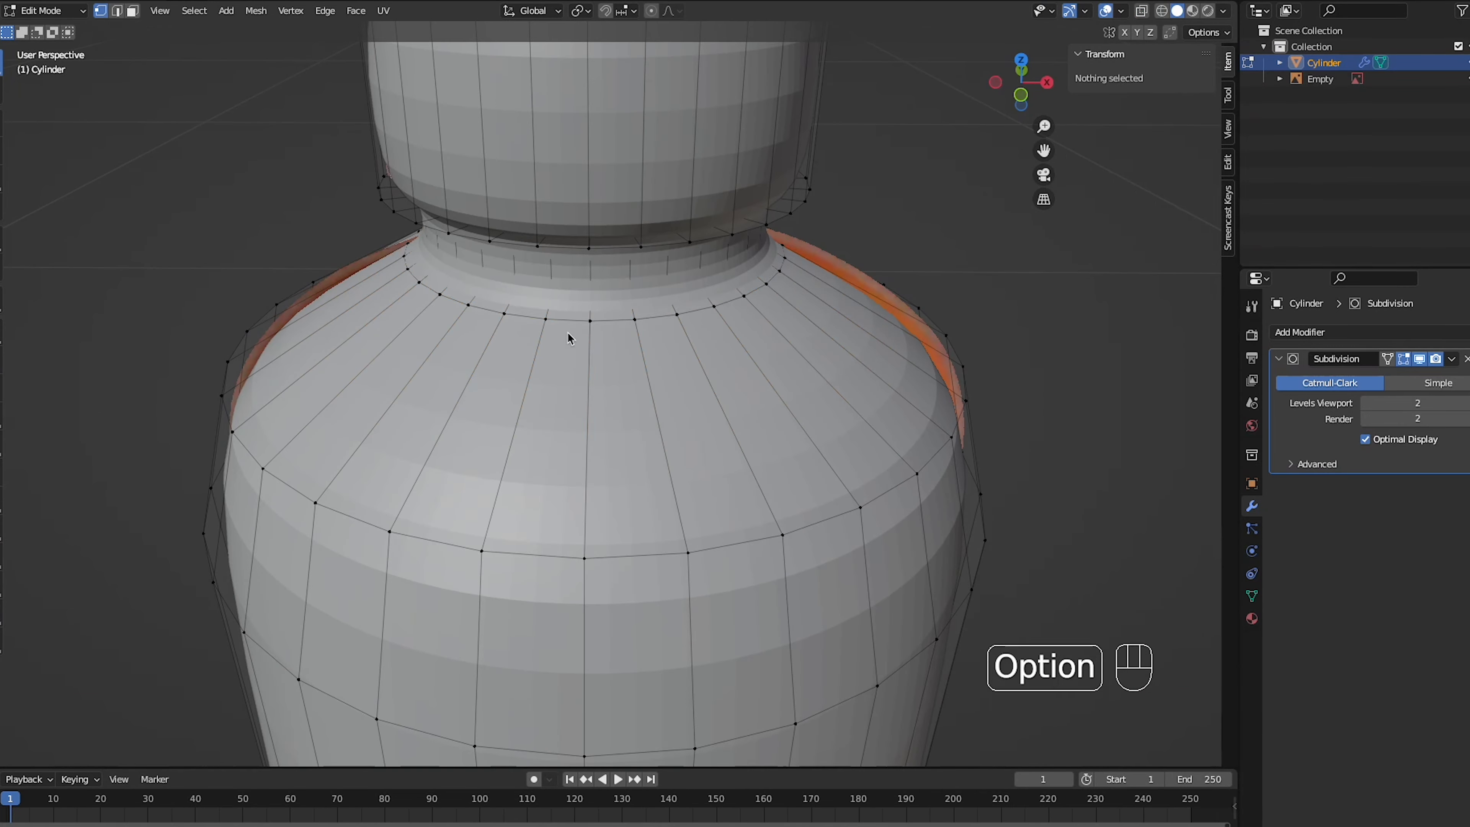
- Undo the shoulder loop cut and add a loop cut around the neck, slid up close beneath the cap
key("ctrl+z")
key("ctrl+z")
key("ctrl+z")
key("ctrl+z")
key("ctrl+r")
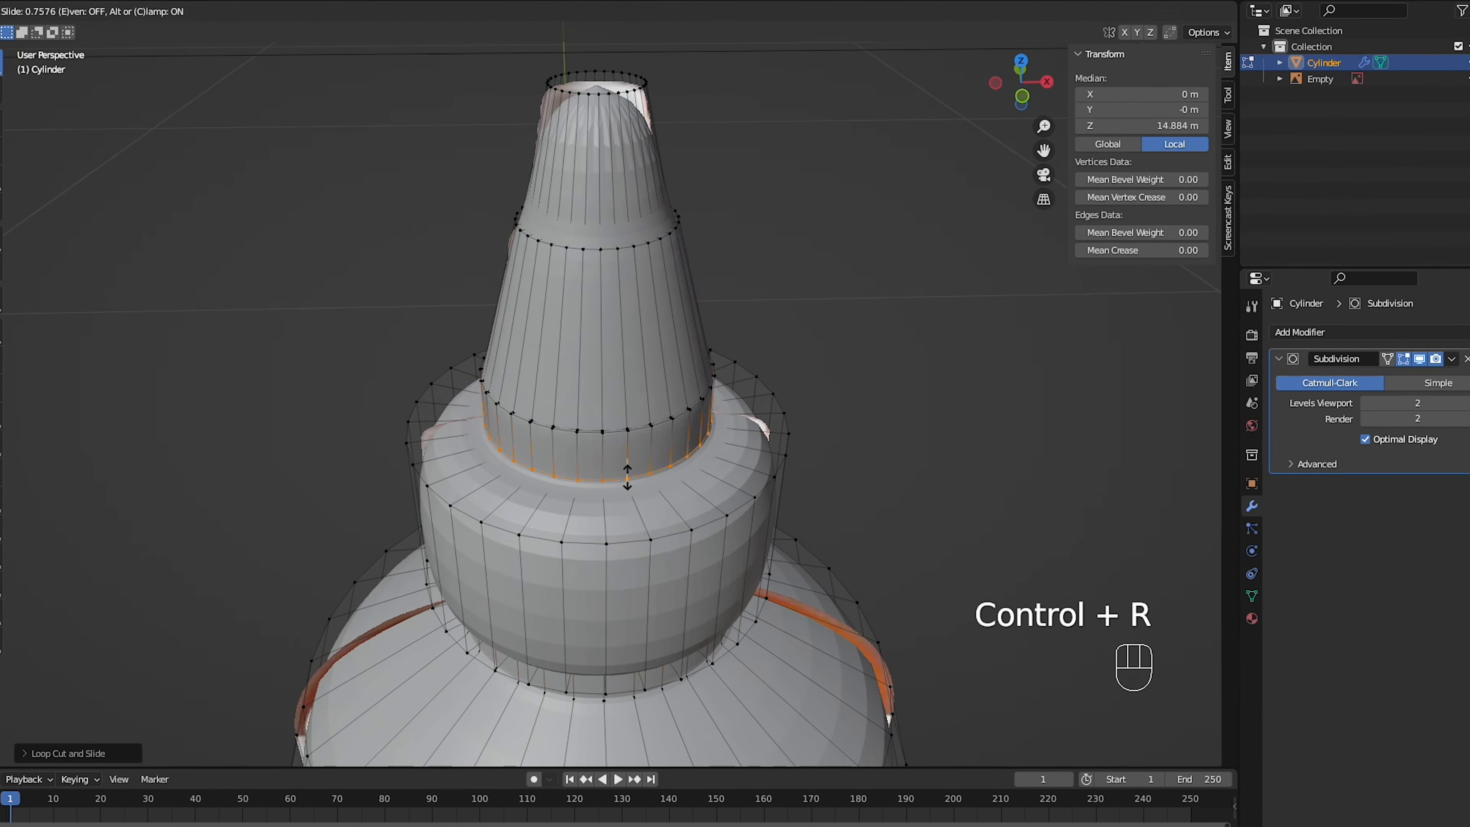
left_click(620, 219)
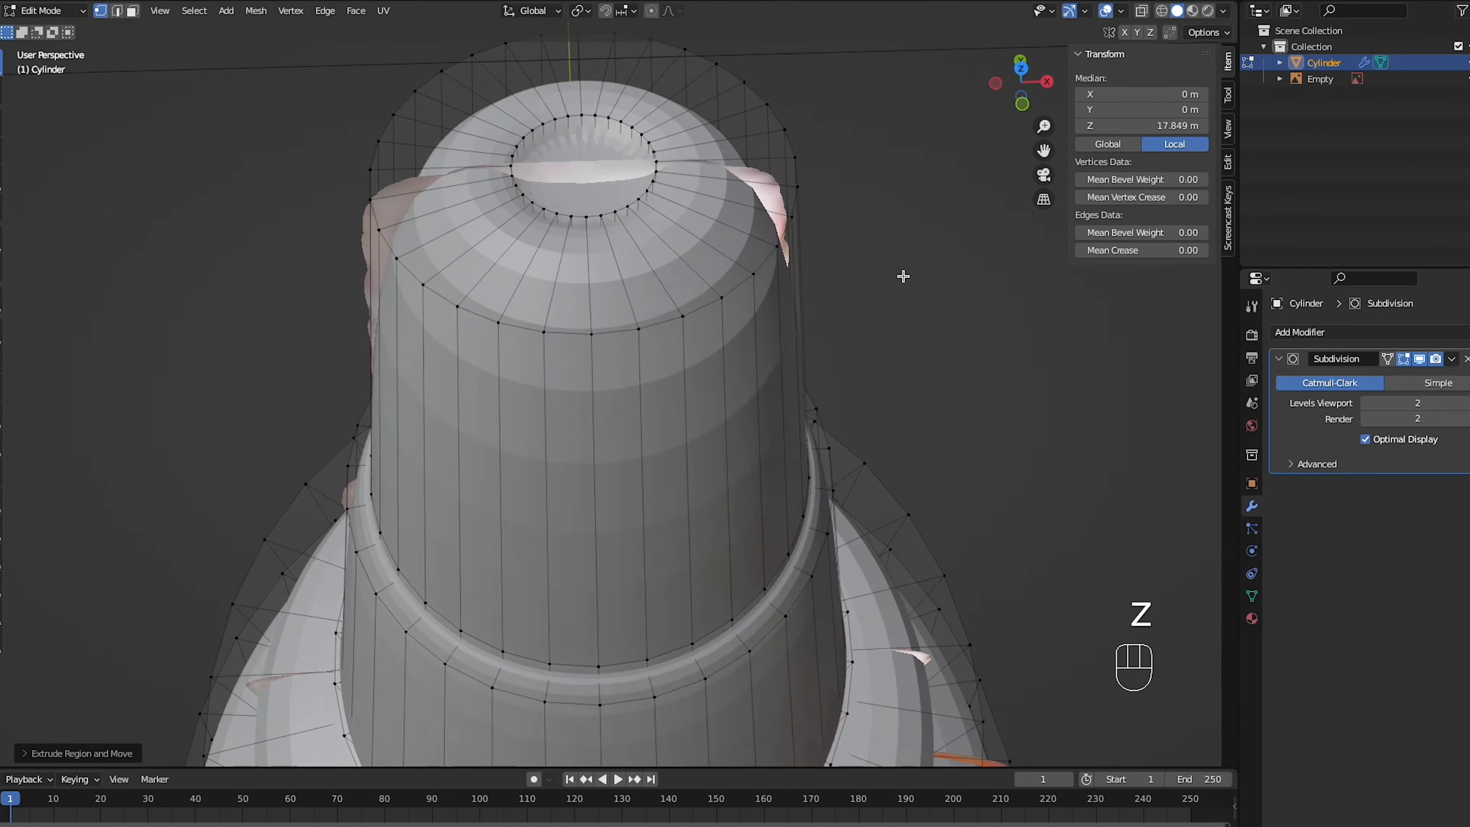
- Try extruding the ring of side faces around the screw cap, starting from the front view
key("alt+z")
key("KP_1")
key("alt+z")
key("Tab")
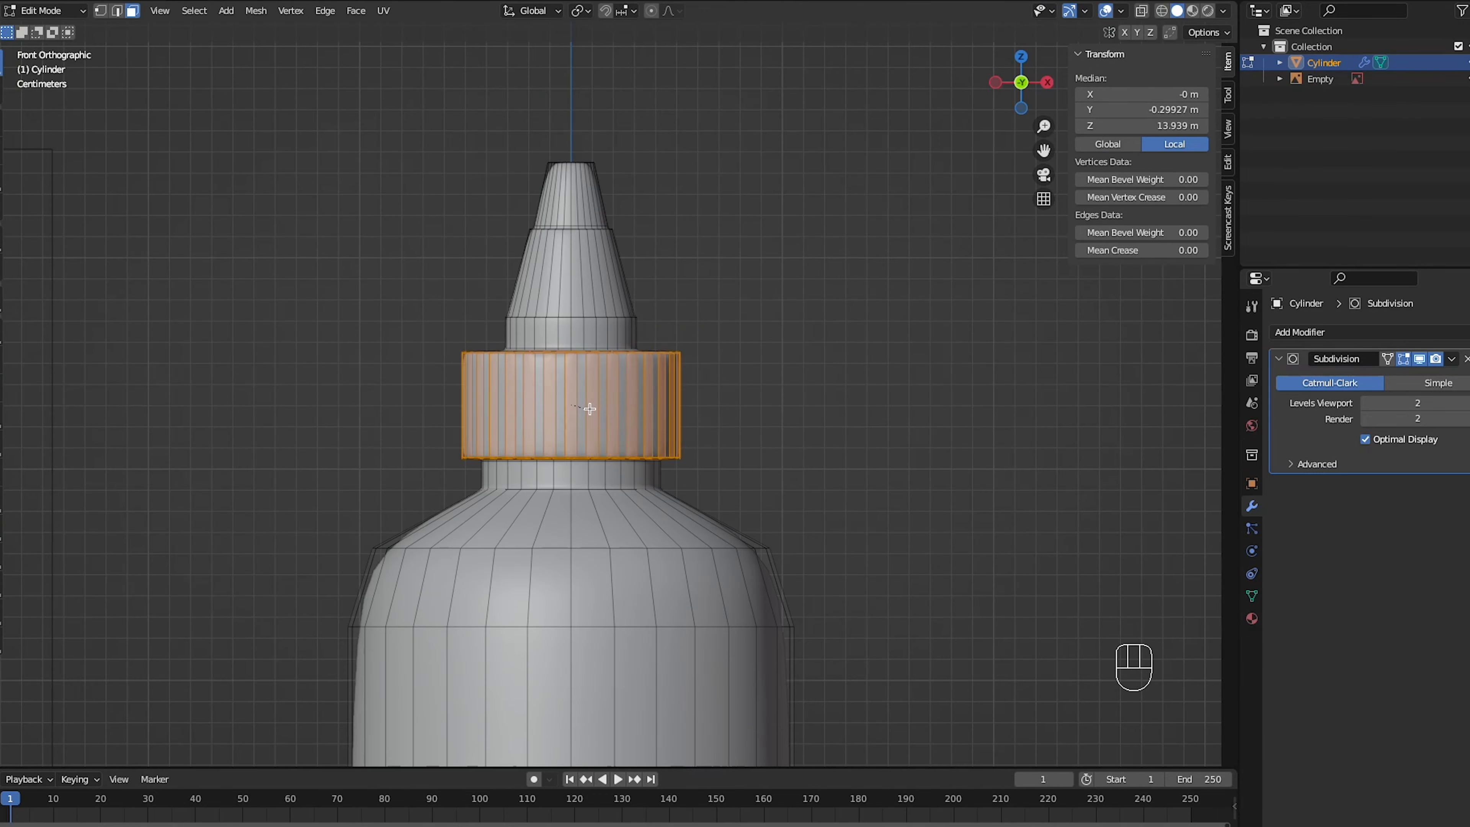
key("e")
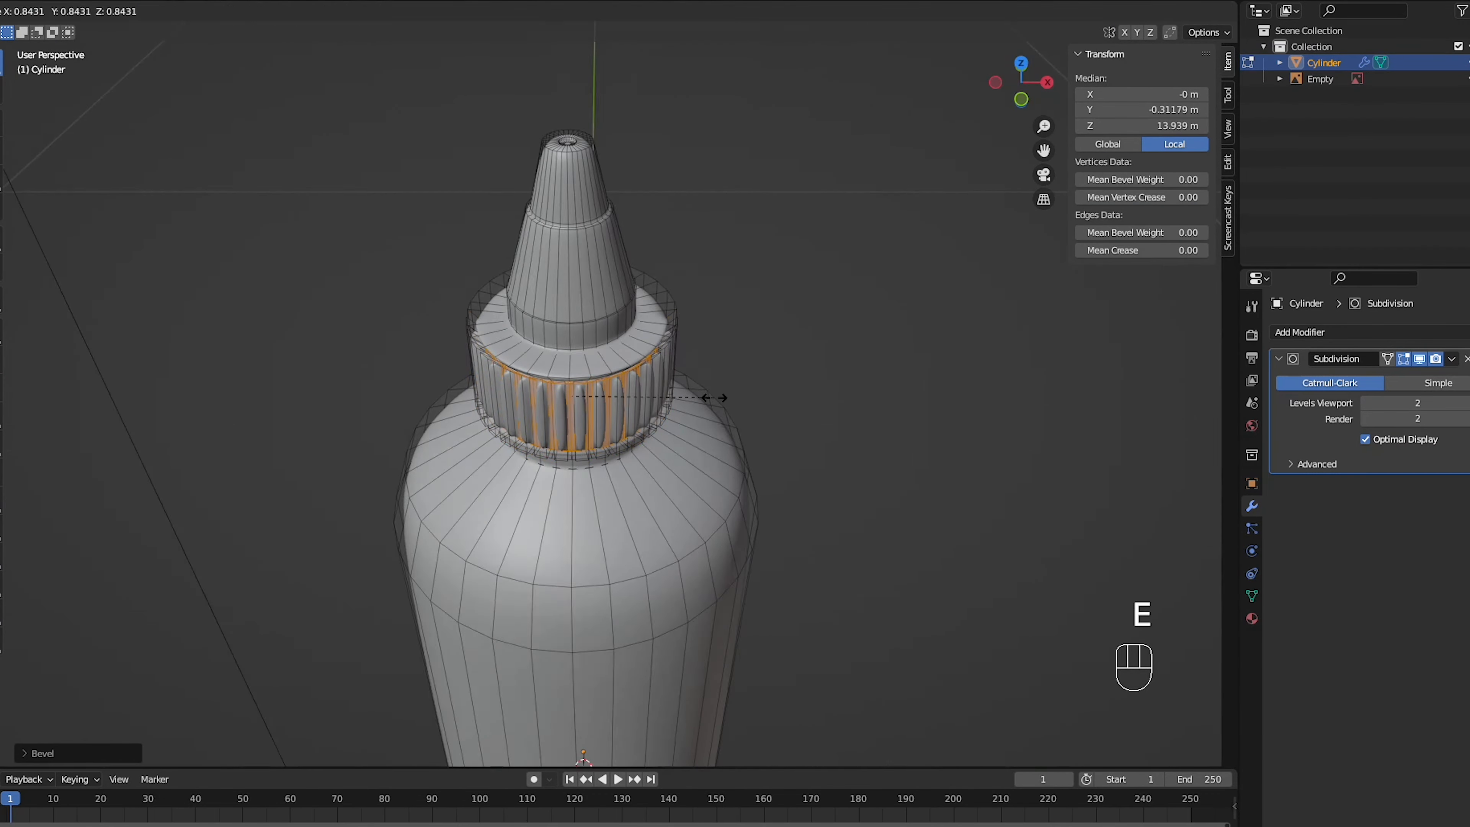
key("ctrl+z")
key("ctrl+z")
key("alt+z")
key("Tab")
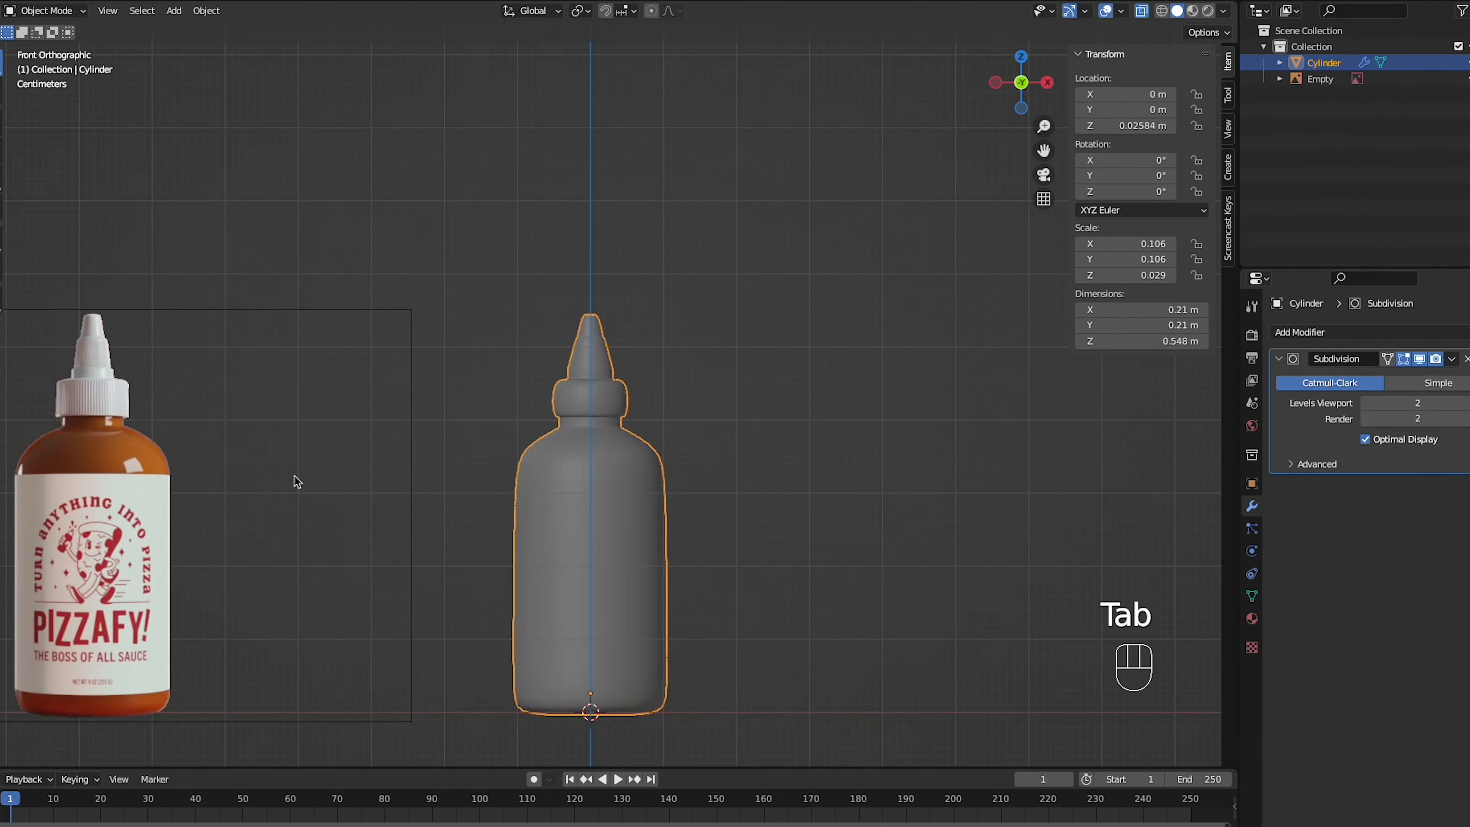
- Try bevelling the vertical edges around the screw cap to form ridges
key("ctrl+b")
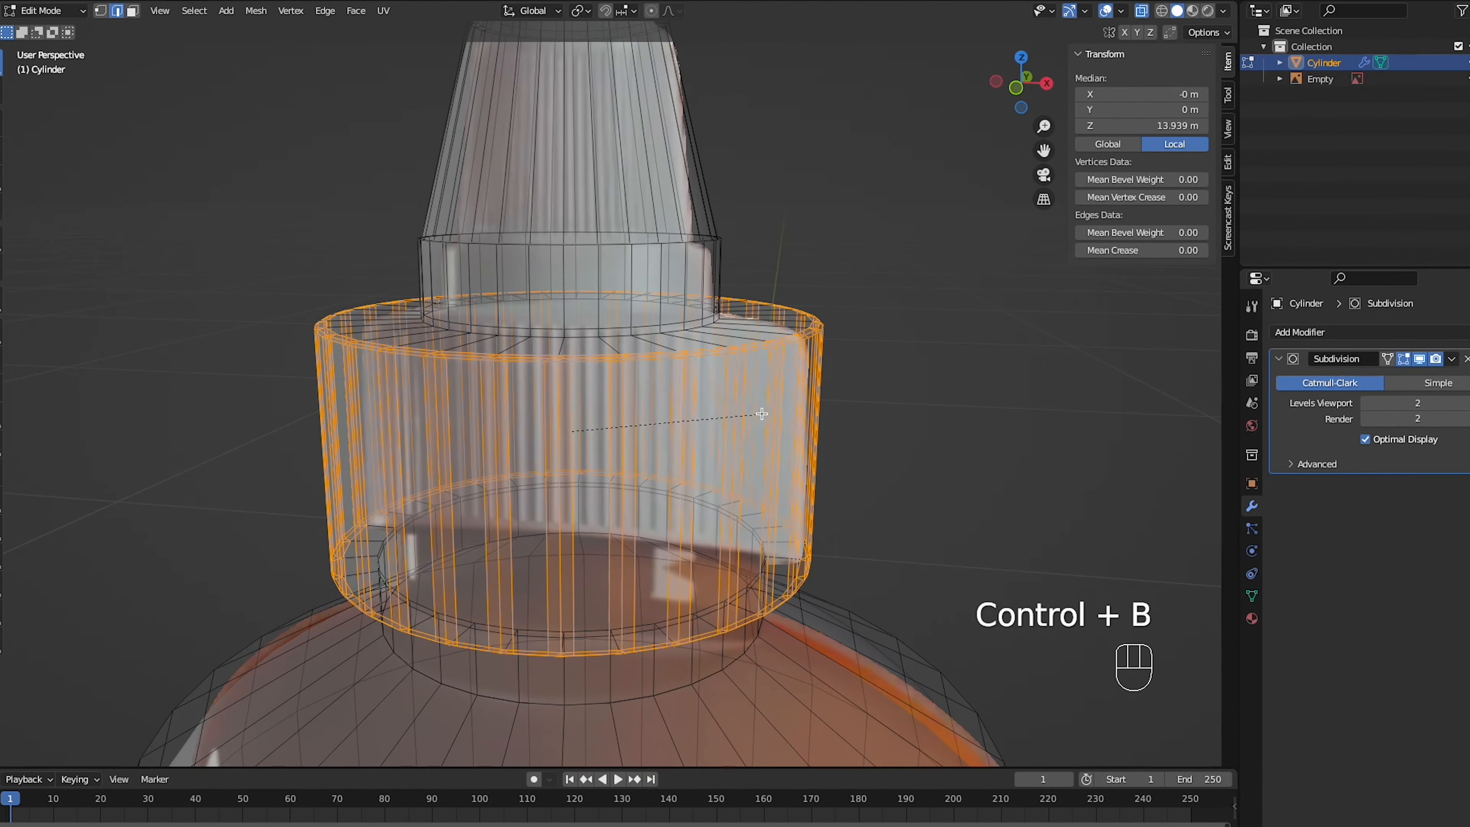
key("ctrl+z")
key("KP_1")
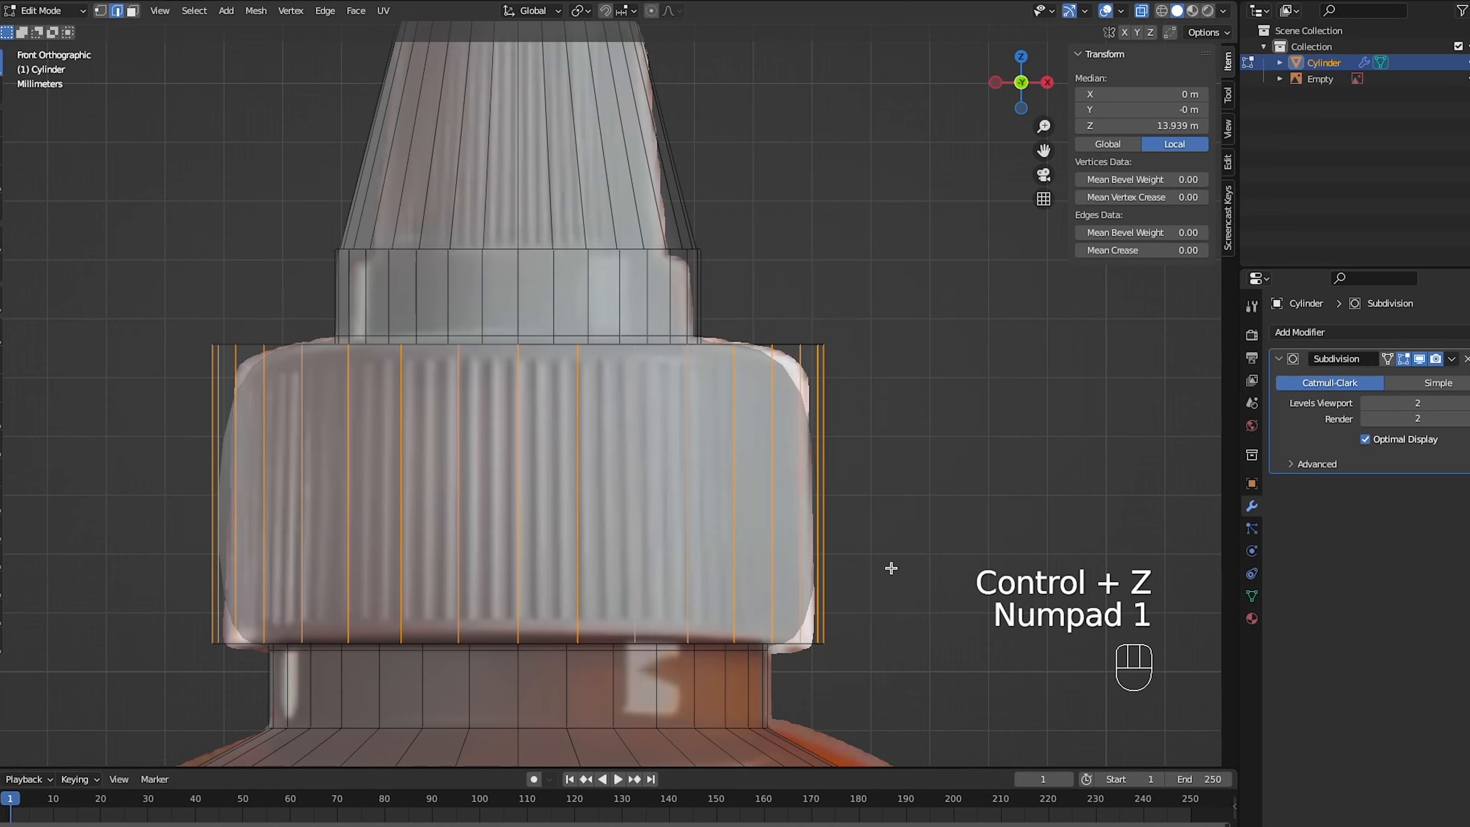
key("ctrl+b")
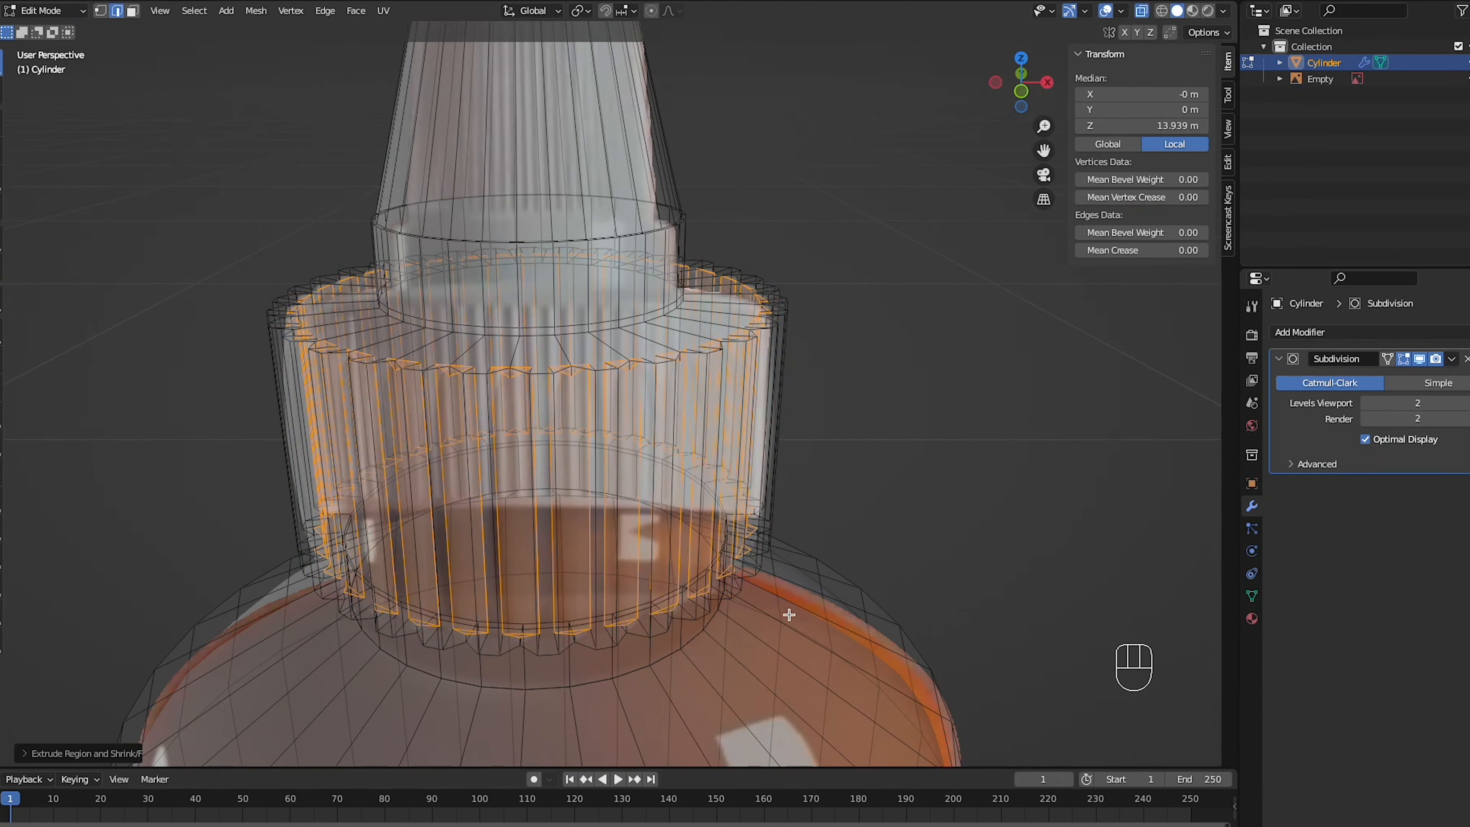
- Undo the cap's ridge extrusion and try extruding its alternate faces along their normals again
key("ctrl+z")
key("ctrl+z")
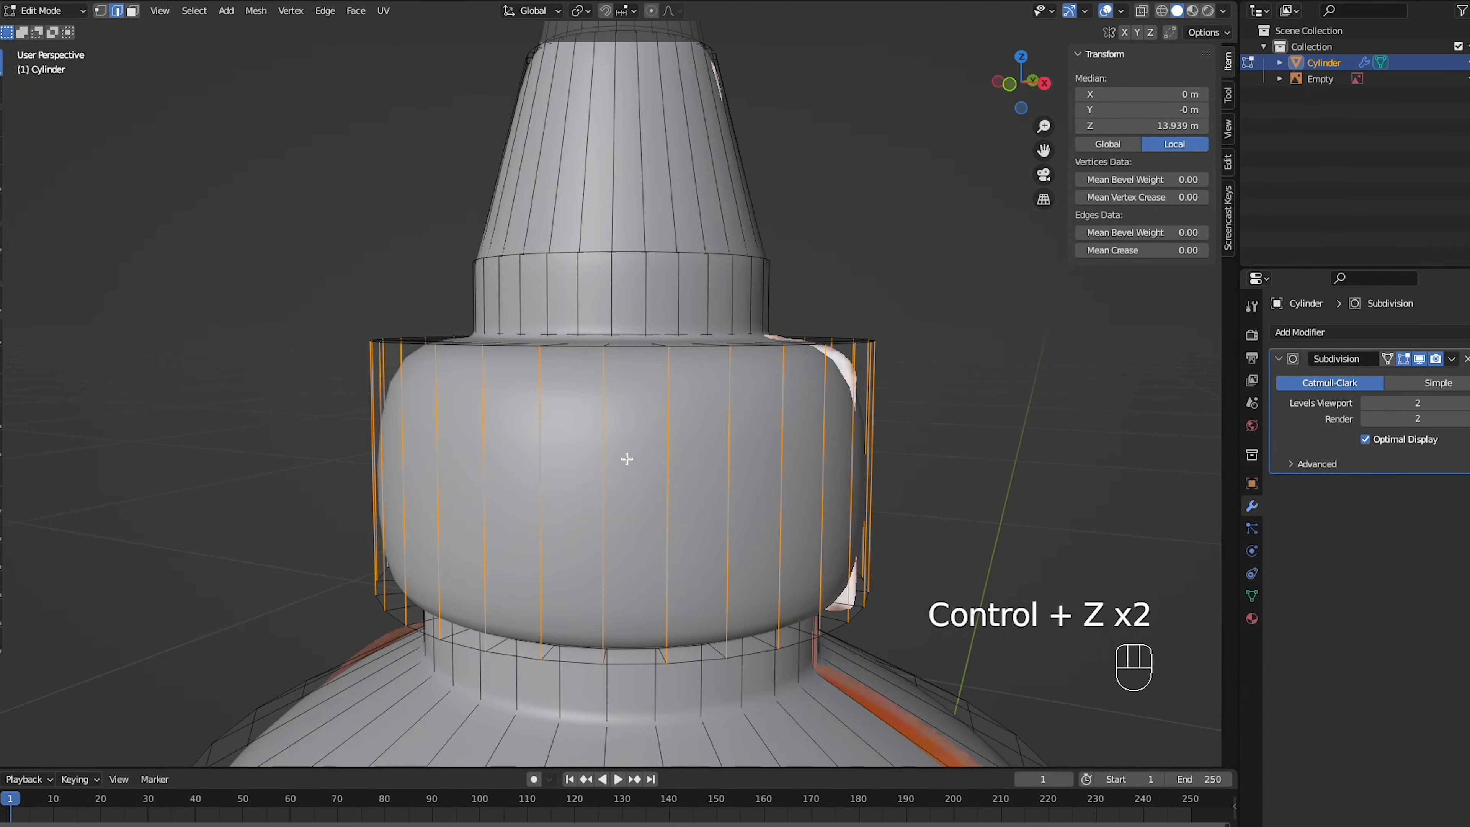
key("alt+e")
key("alt+e")
key("ctrl+z")
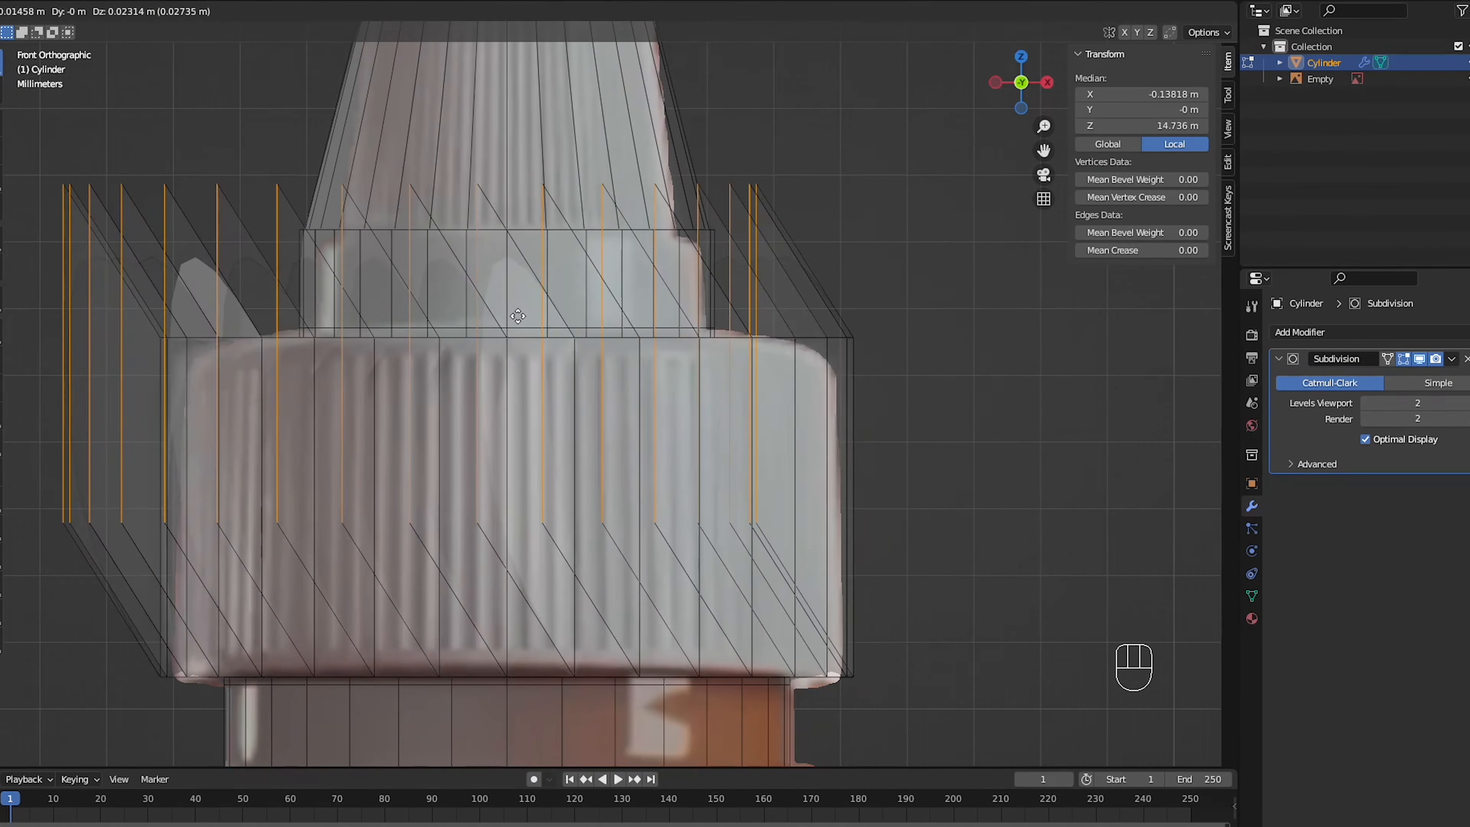
- Bevel the vertical edges of the screw cap and of the lower nozzle cone to form evenly spaced ridges
key("ctrl+b")
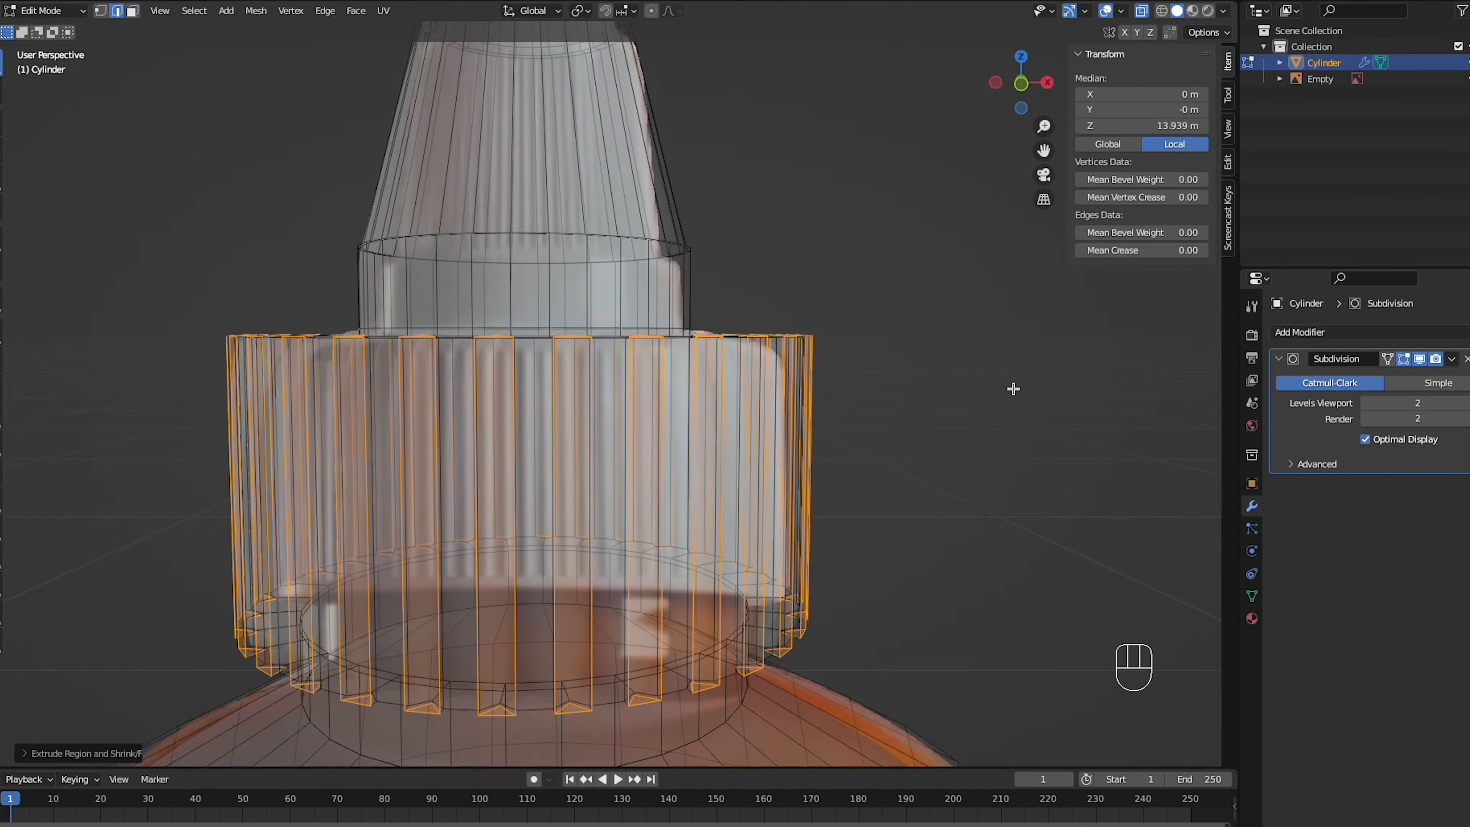
key("ctrl+b")
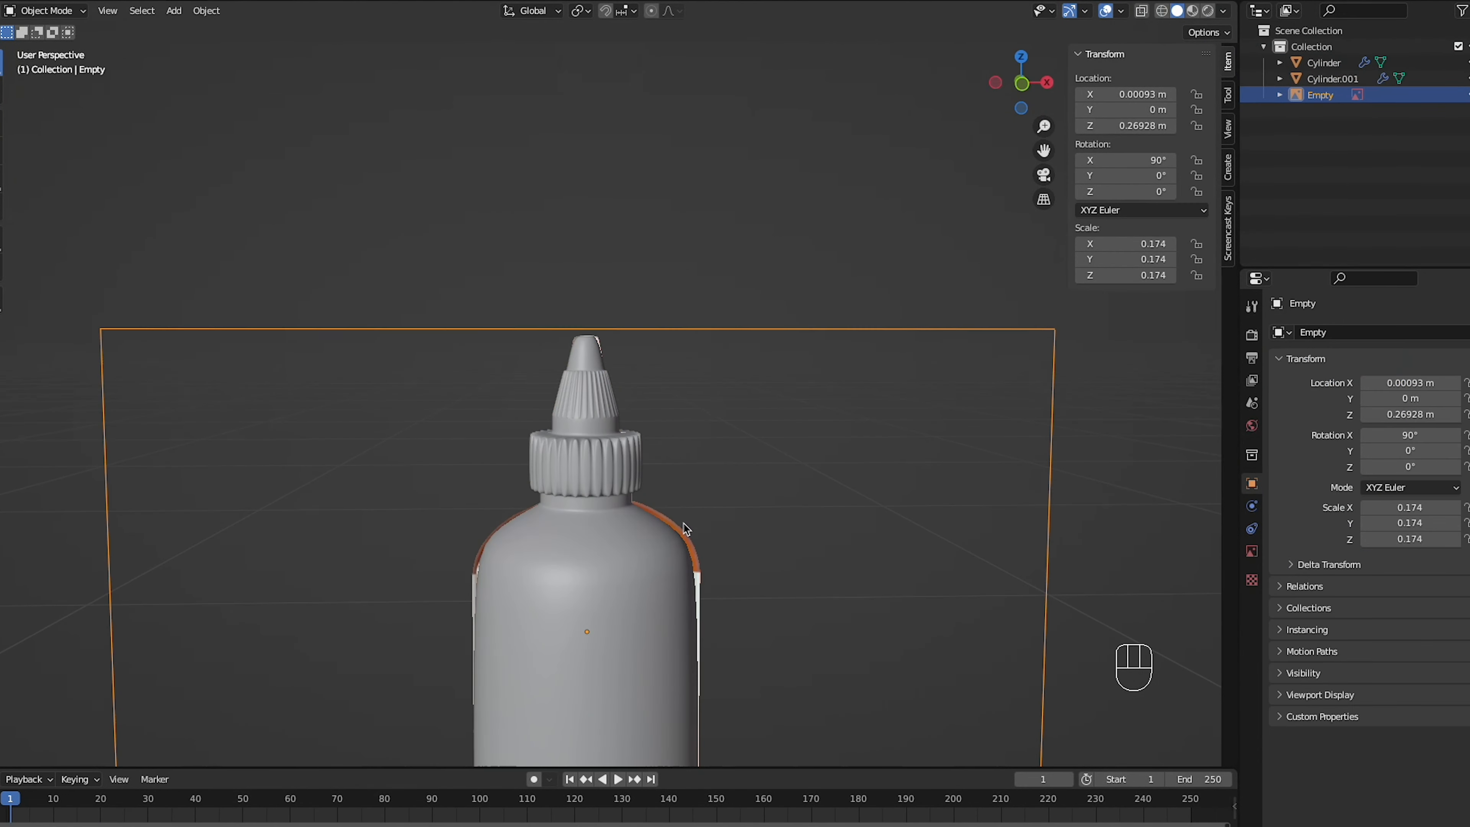
key("g")
key("x")
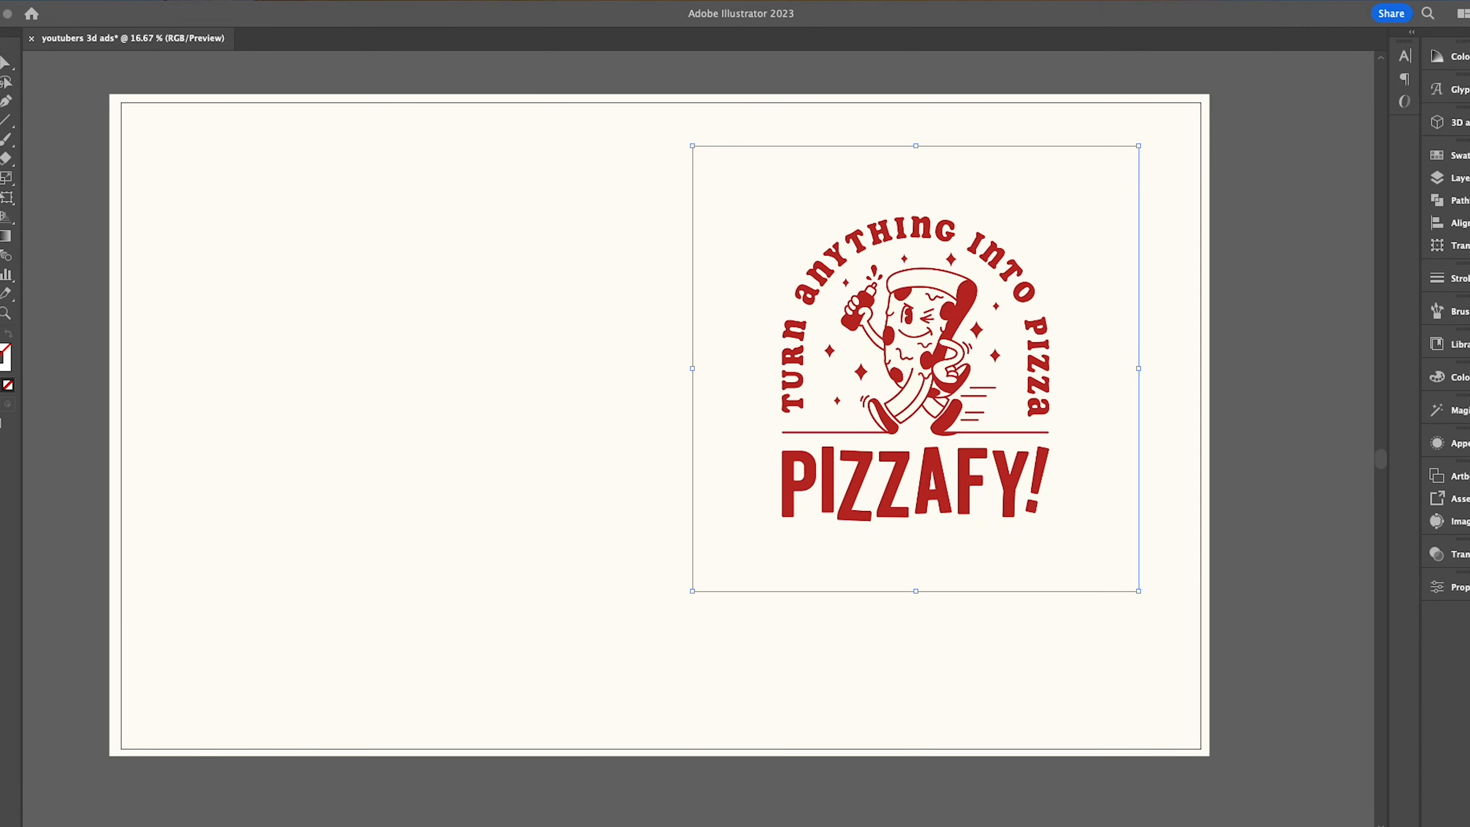
- Switch to Adobe Illustrator and add the tagline "THE BOSS OF ALL SAUCE" in Bebas Neue below the PIZZAFY! wordmark
left_click(508, 606)
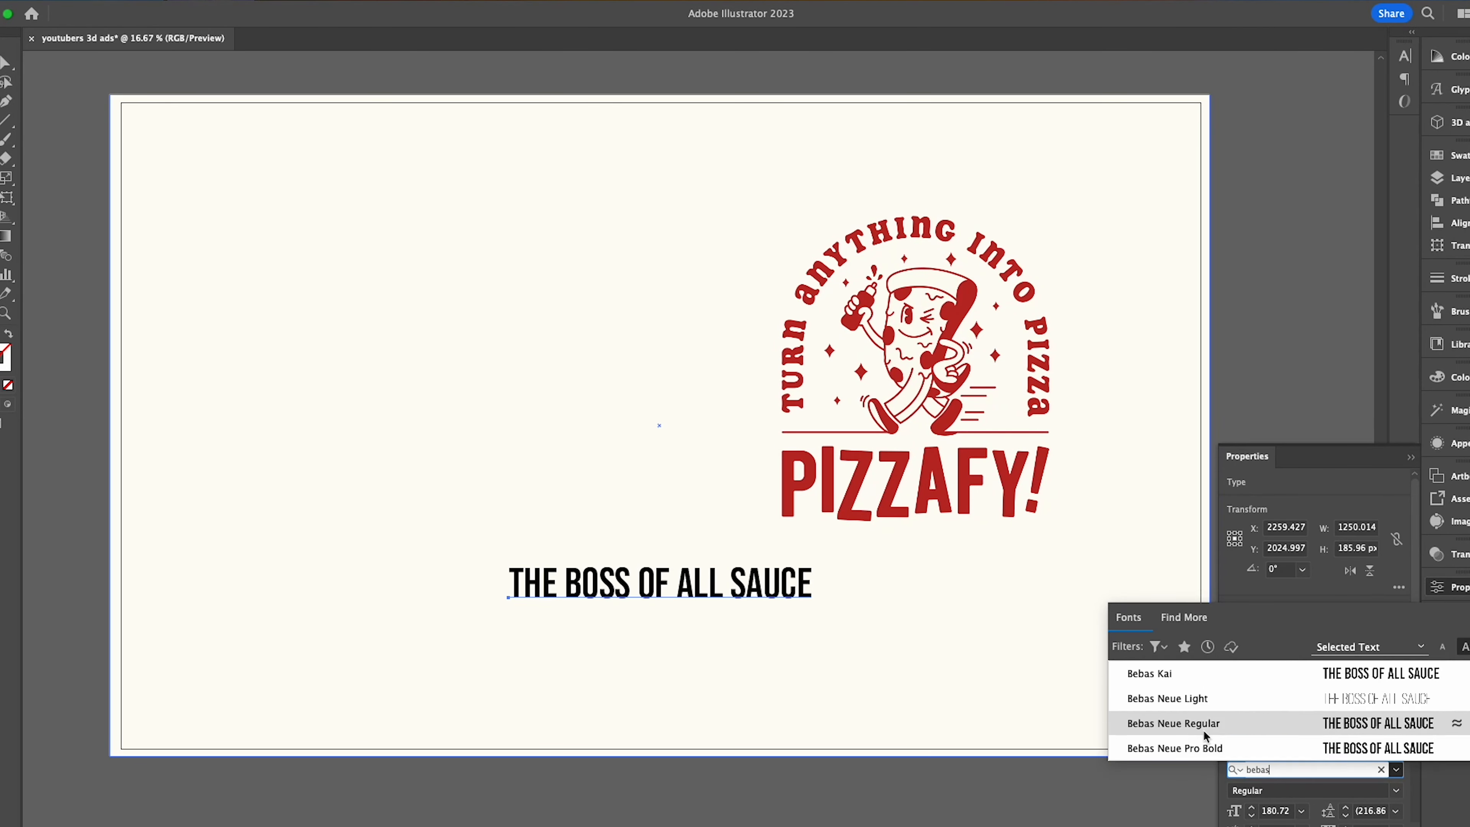
left_click(1201, 729)
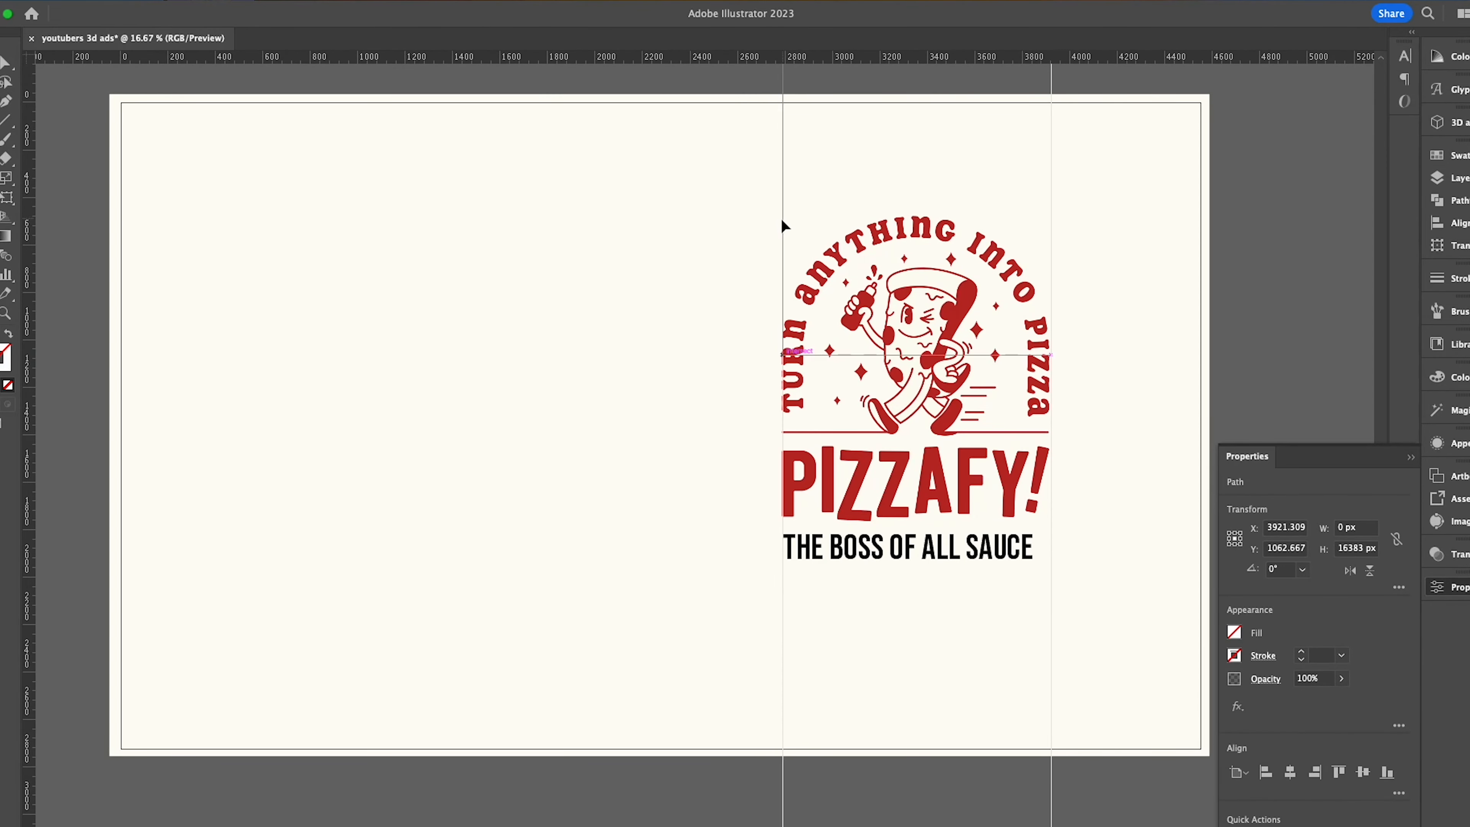
- Place vertical guides along the left and right edges of the pizza logo
left_click_drag(781, 219, 783, 219)
scroll(782, 232, "up", 3, "alt")
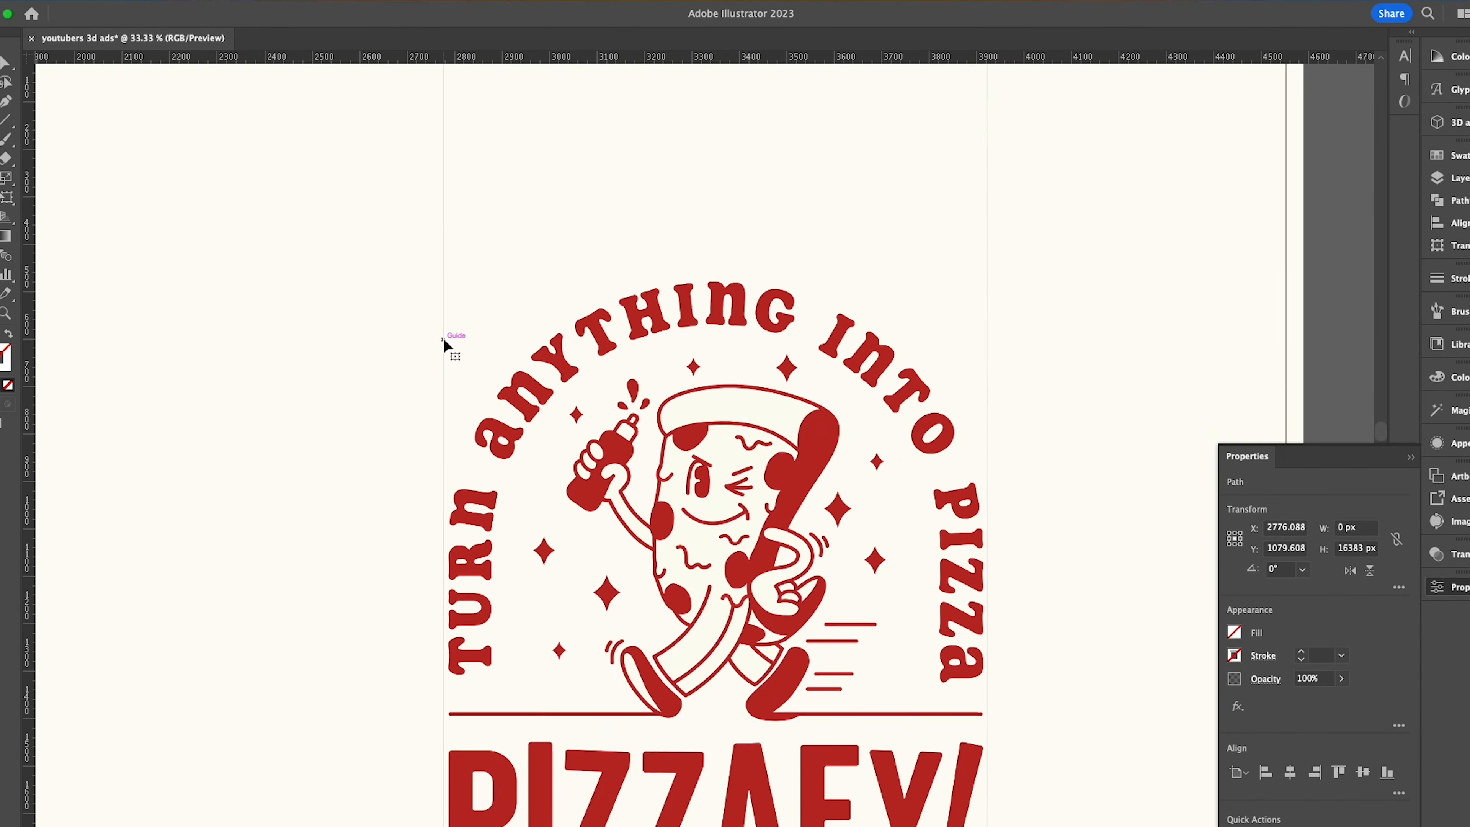
scroll(457, 348, "down", 8)
left_click(721, 464)
left_click_drag(952, 464, 985, 464, "shift")
scroll(951, 466, "up", 4, "alt")
- Fit the tagline's width between the two vertical guides and place a horizontal guide along the tagline's lower edge
scroll(952, 472, "left", 10)
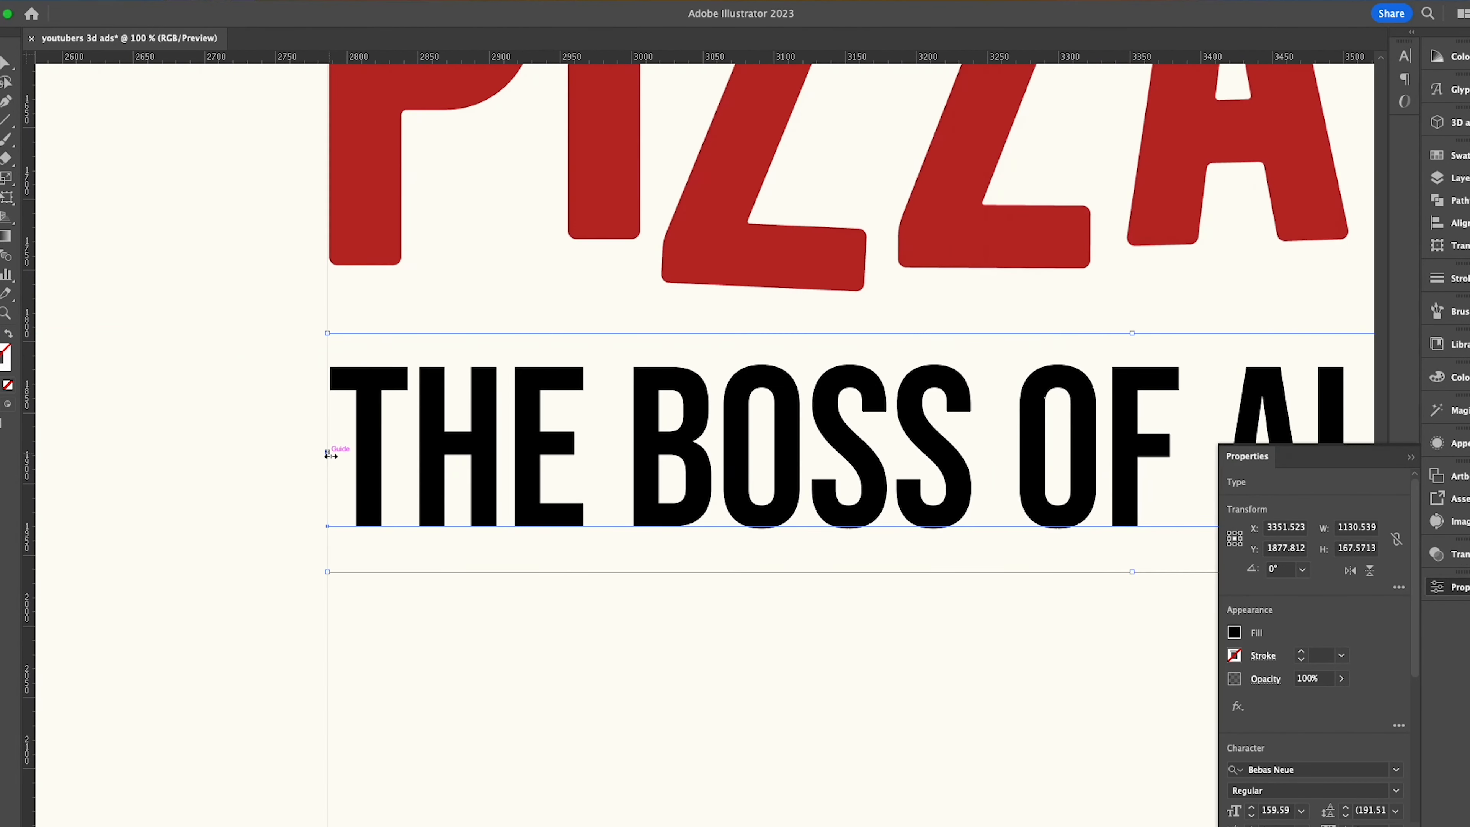
scroll(392, 407, "right", 10)
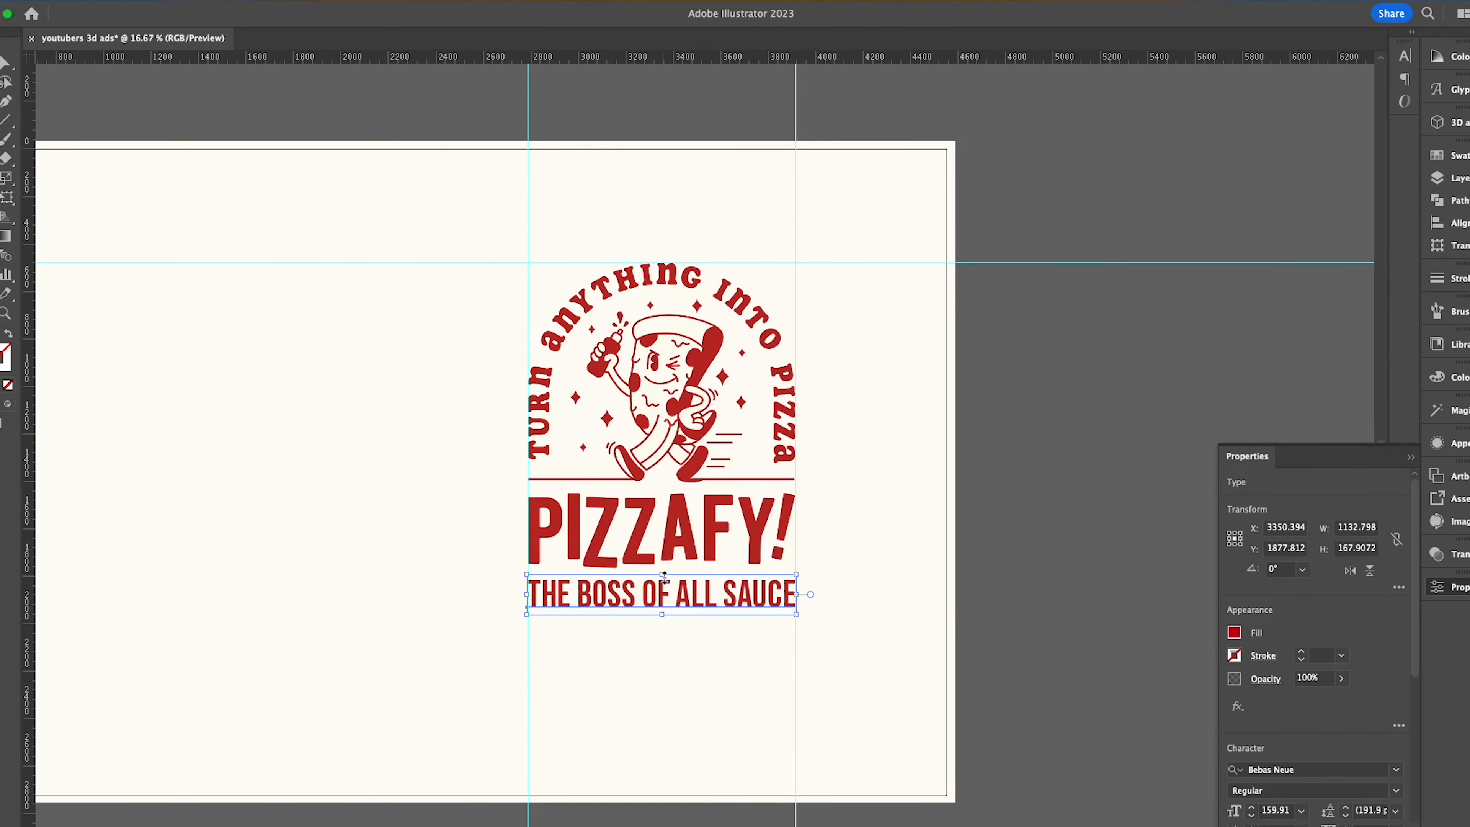
left_click_drag(664, 578, 665, 583)
left_click_drag(740, 56, 749, 609)
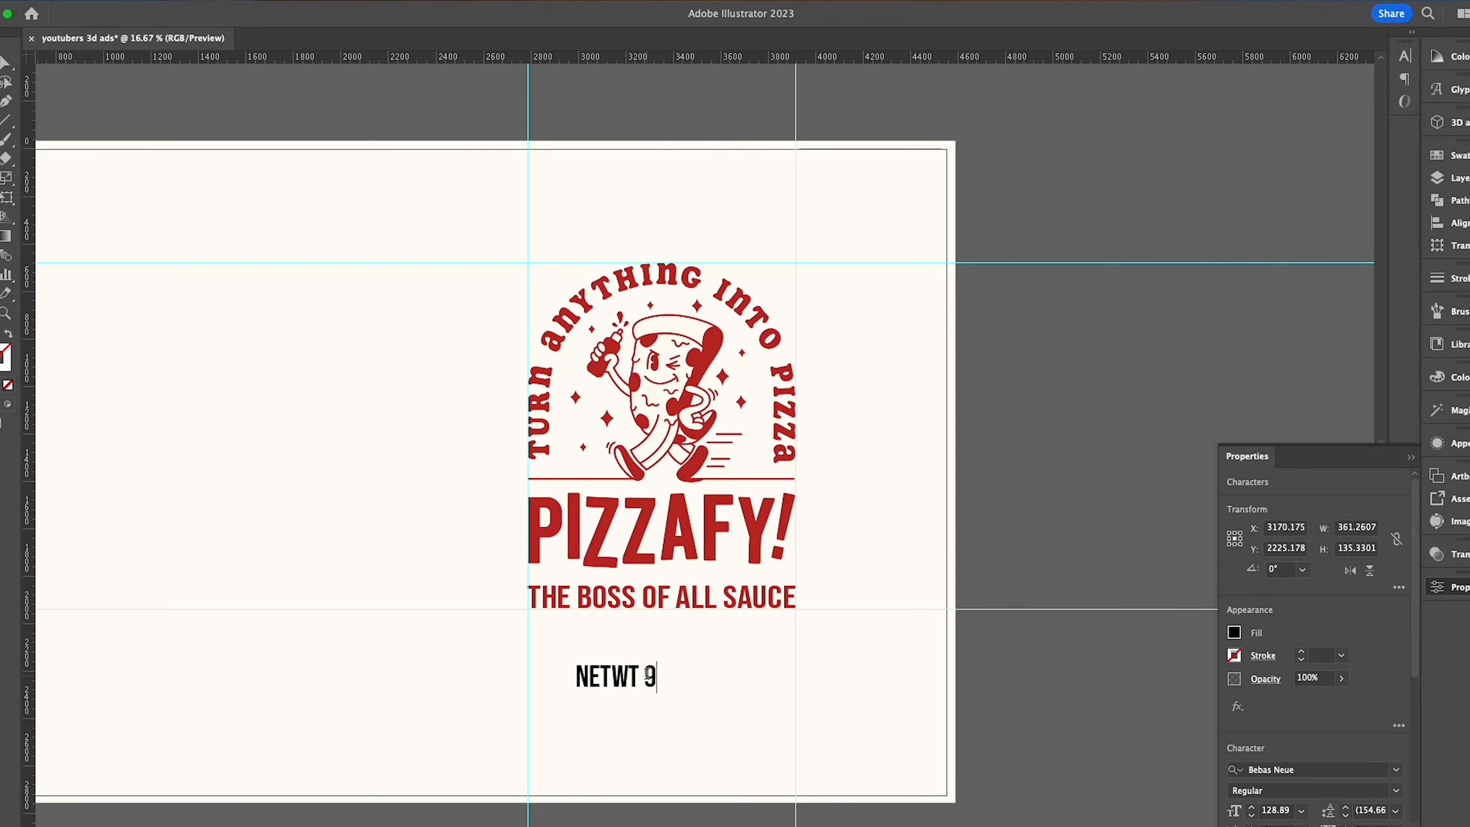
- Add the net weight line "NET WT 9 OZ (225 G)" below the tagline and style it in the logo's red
type("G)")
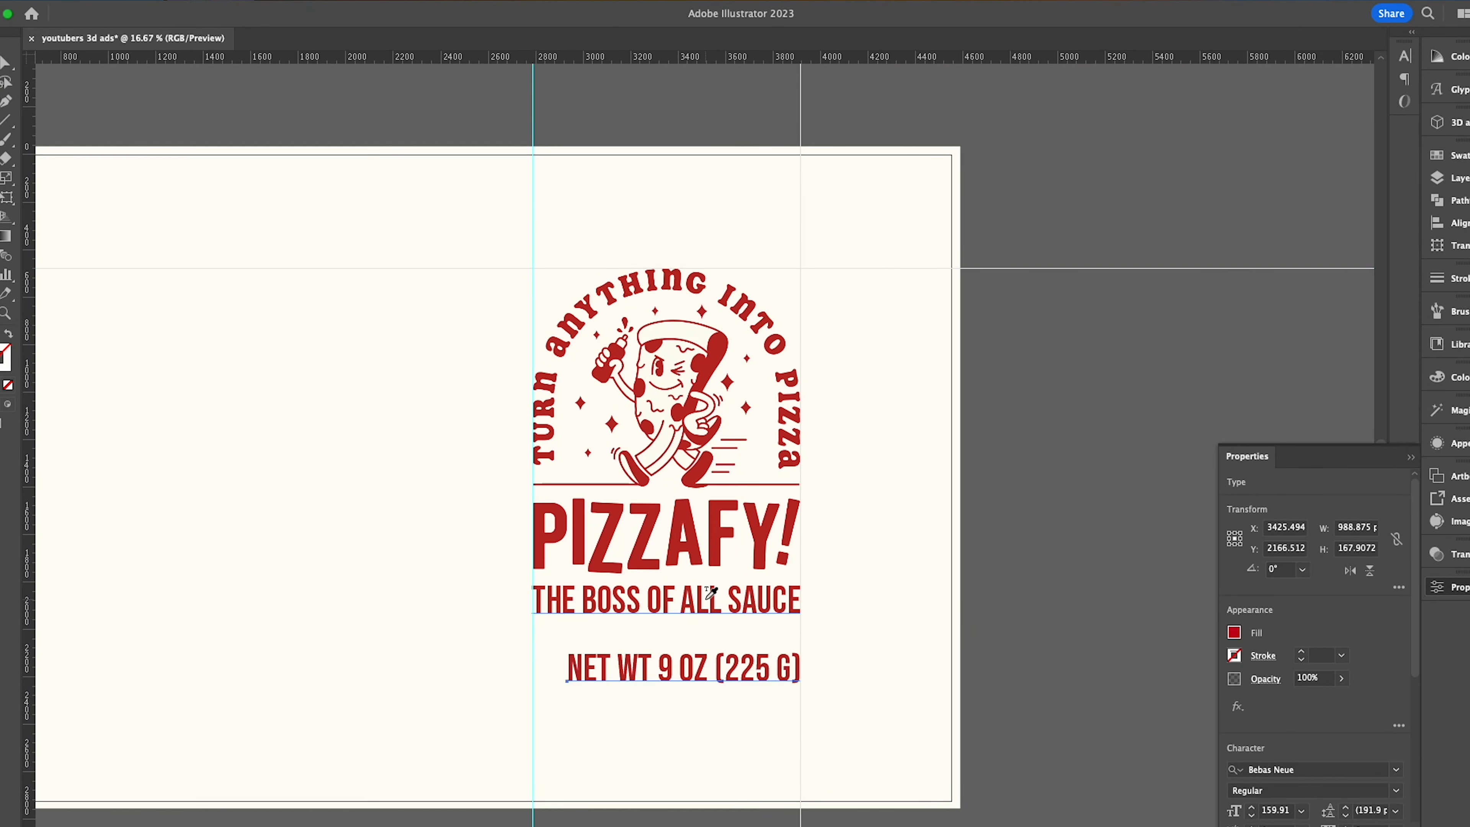
left_click(654, 665)
left_click(665, 602)
left_click(1396, 769)
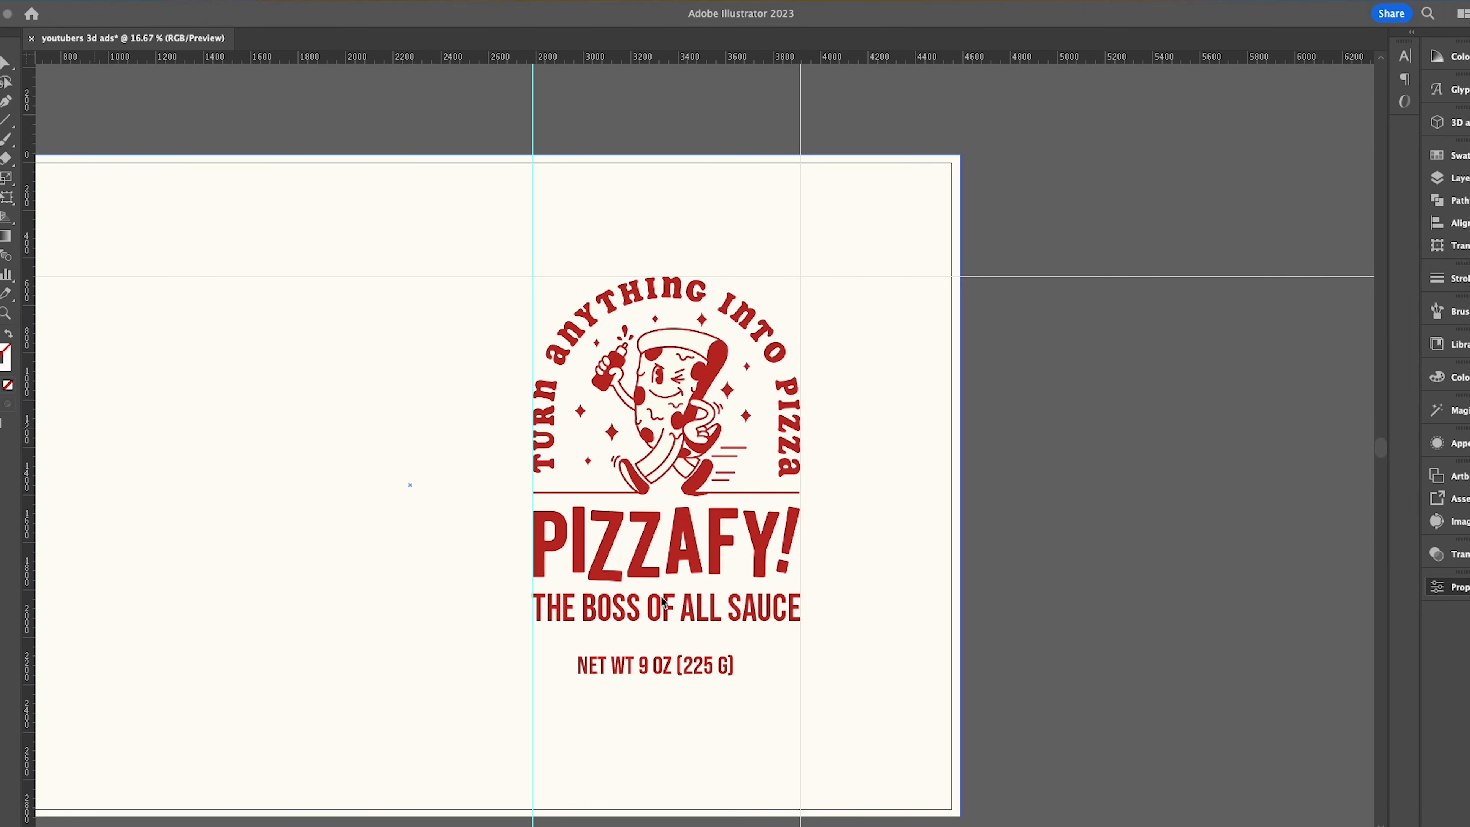
left_click(708, 678)
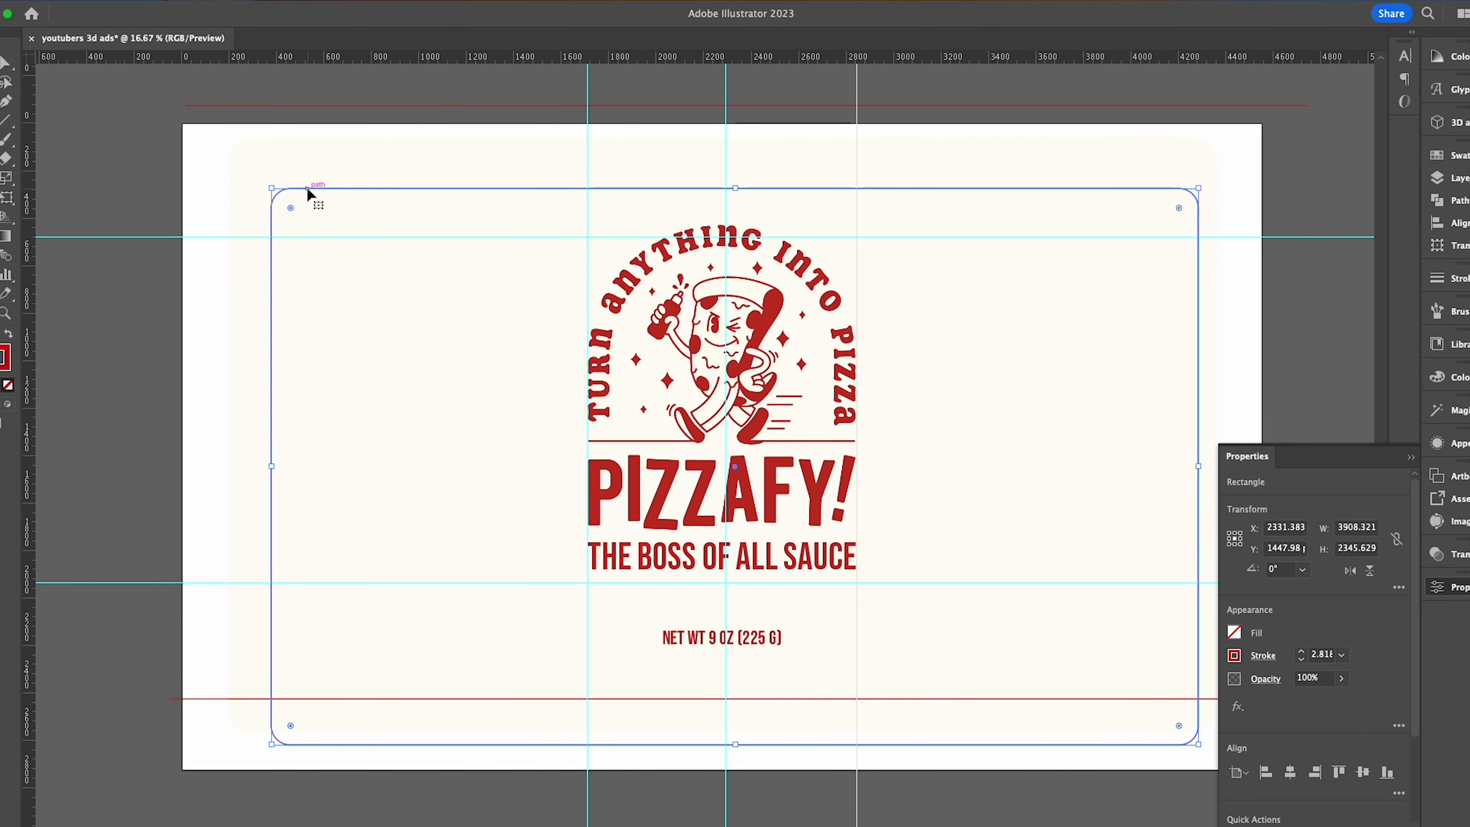
- Frame the cream label with an inset red border that has rounded corners
left_click_drag(353, 719, 359, 718)
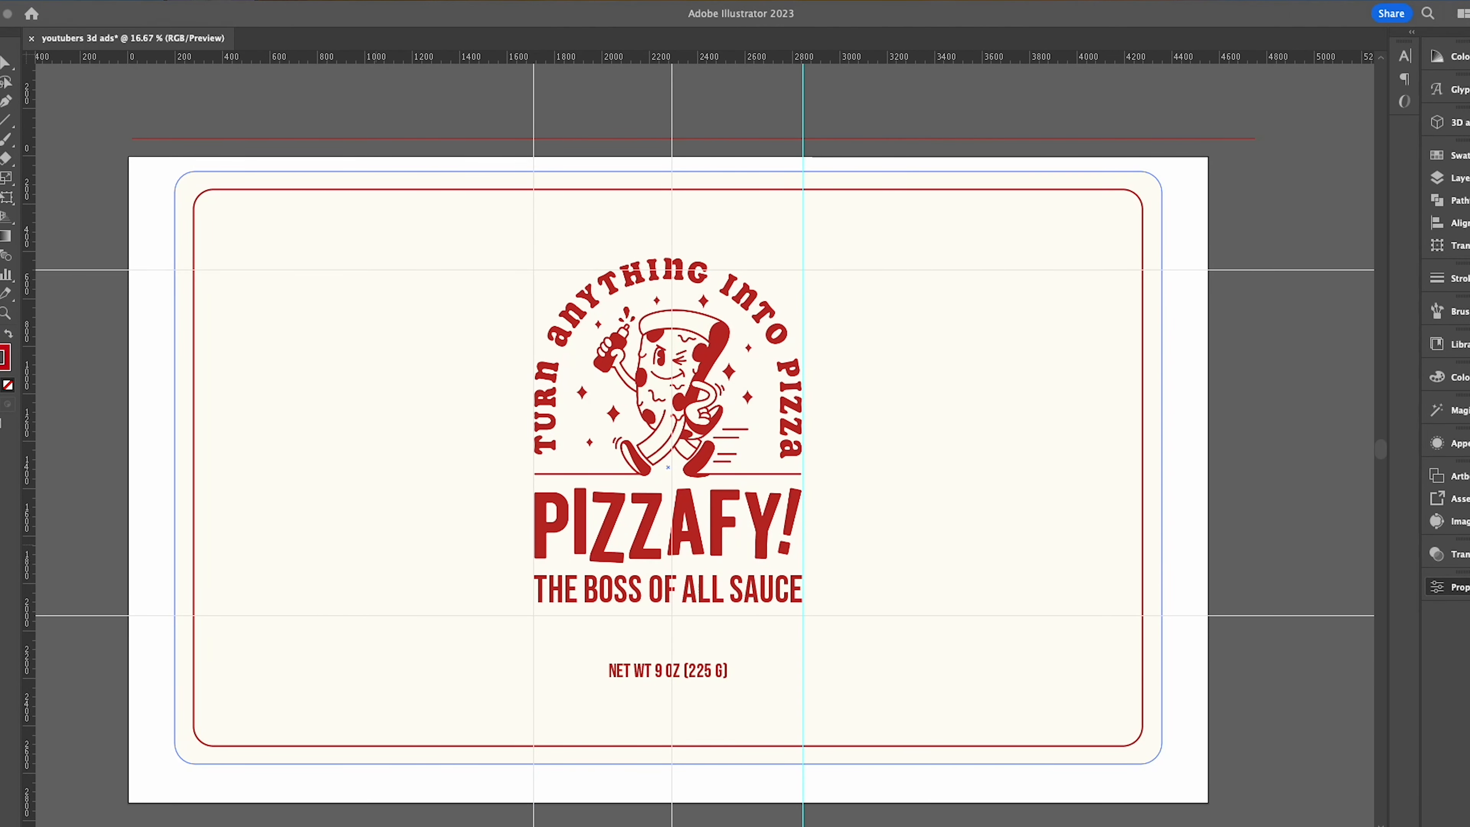
left_click_drag(356, 508, 355, 233)
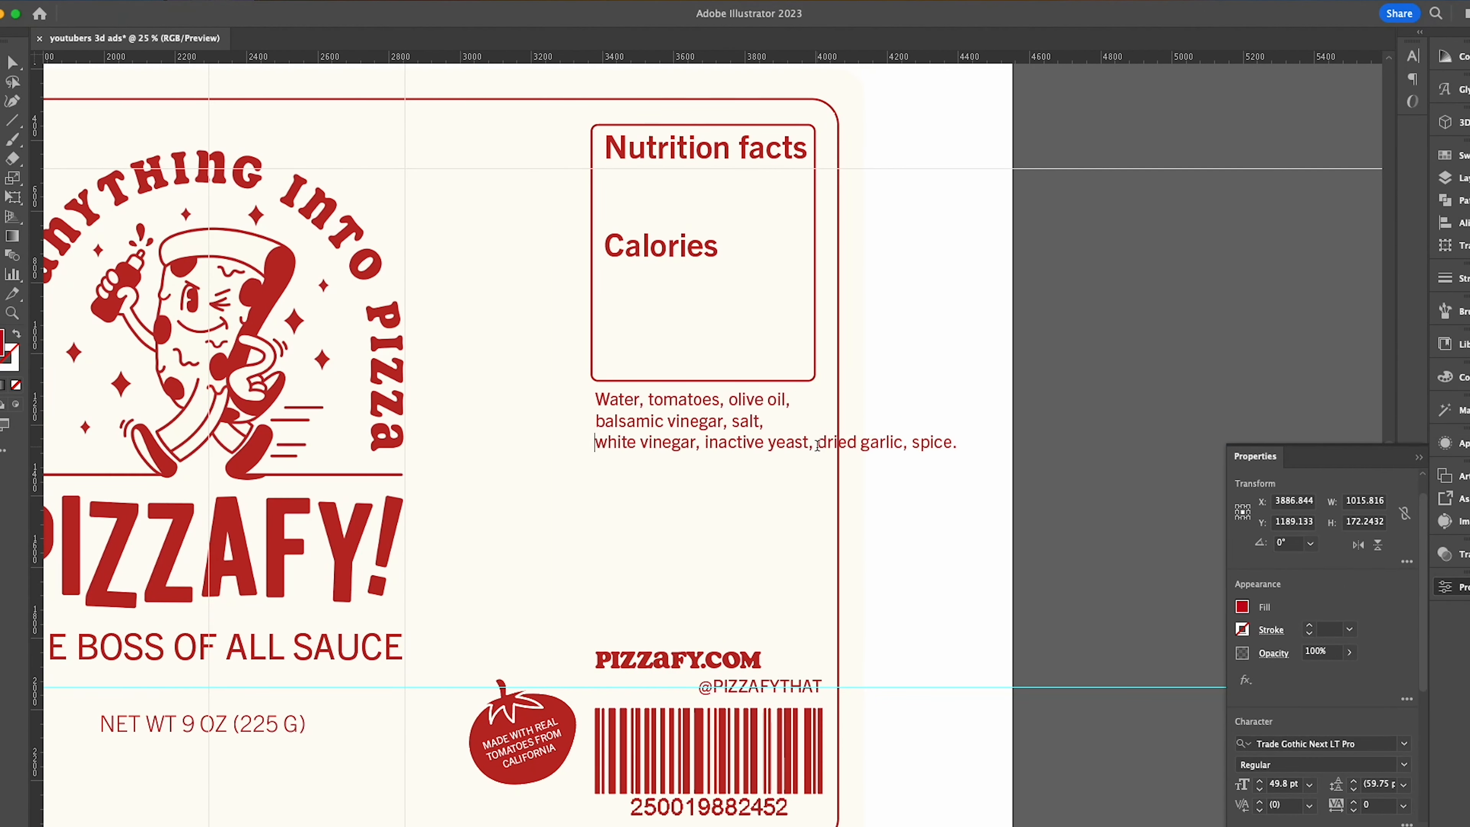
- Fill the nutrition facts box with 6 servings per container, 2tbsp serving size, 35 calories, nutrient rows and red divider lines
left_click(817, 445)
key("Return")
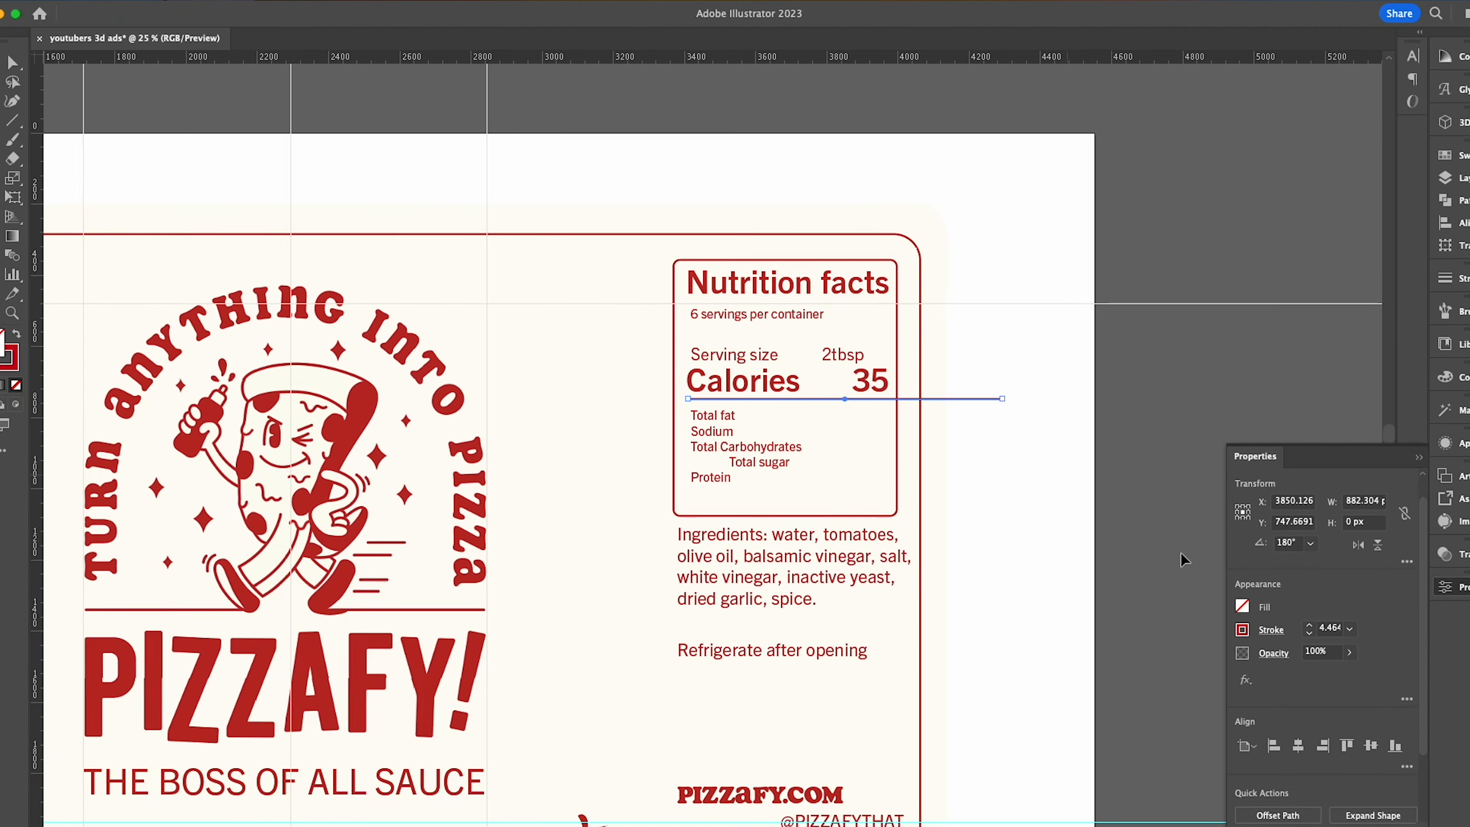
left_click(774, 541)
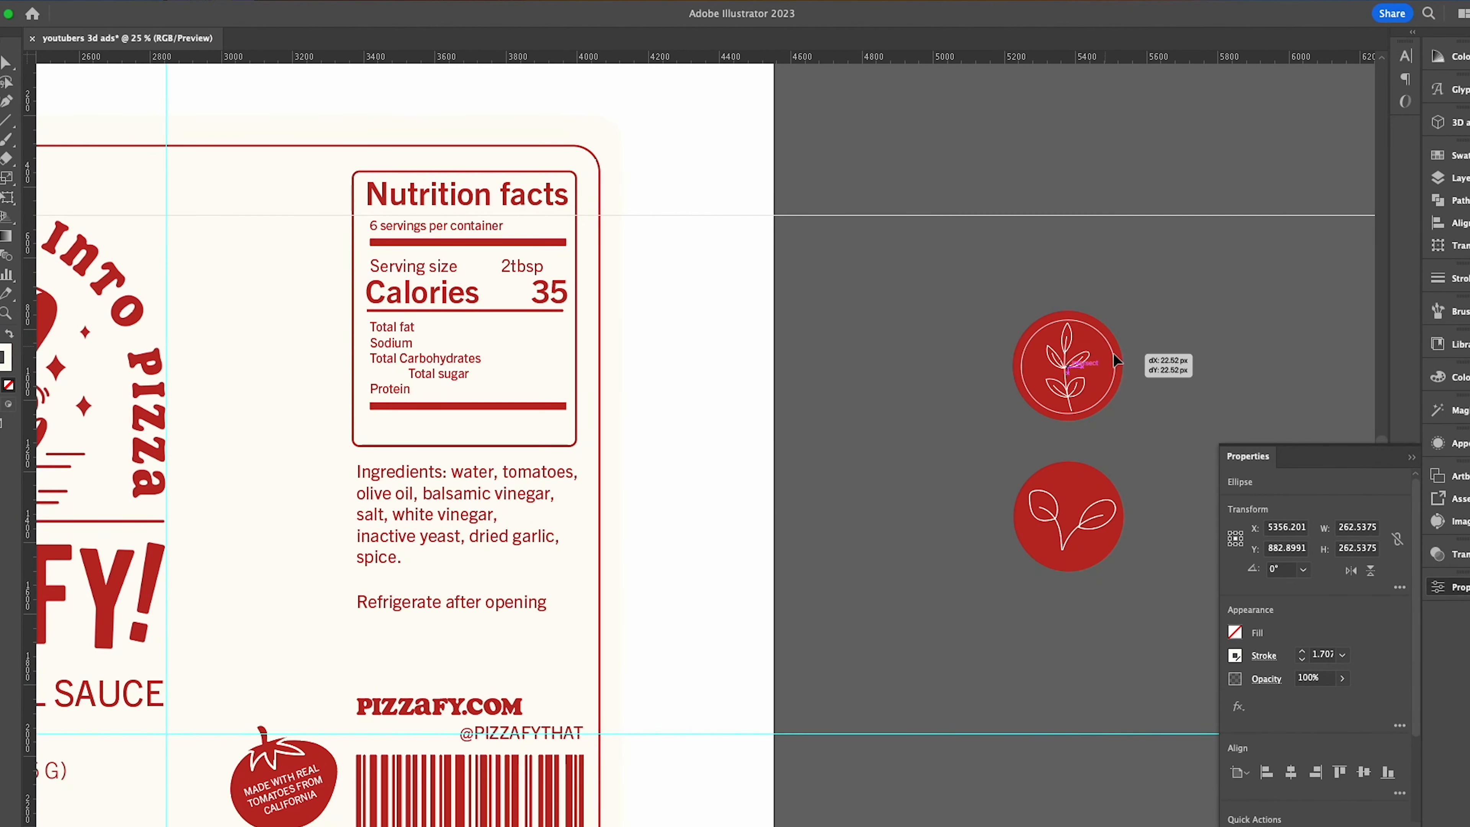
- Set the two leaf drawings into red circle badges beside the nutrition box and add the text "GLUTEN-FREE"
right_click(1101, 346)
left_click(658, 607)
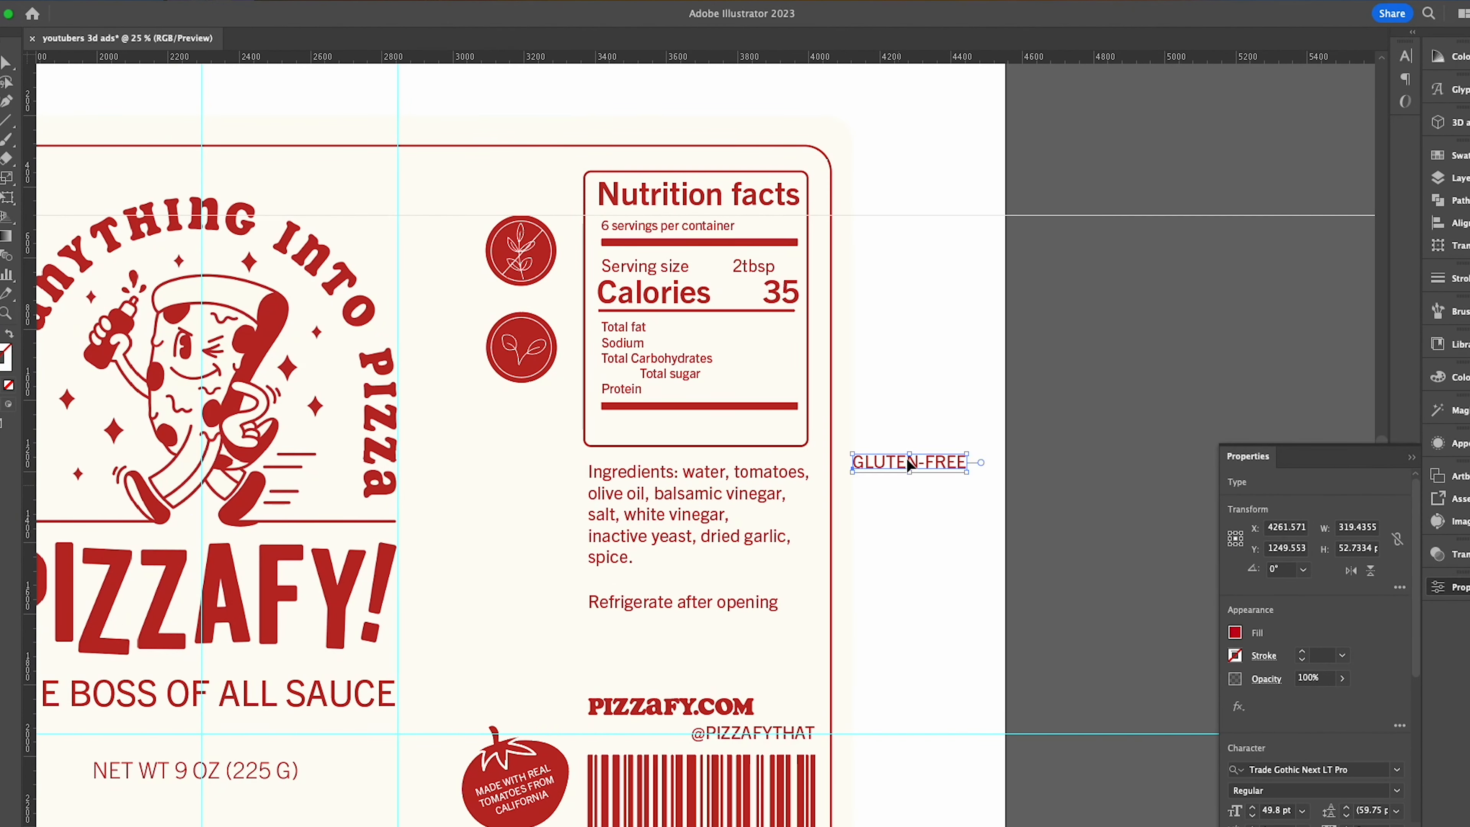
- Switch to Blender and duplicate the bottle's side faces, separating them into their own label object
key("shift+d")
key("p")
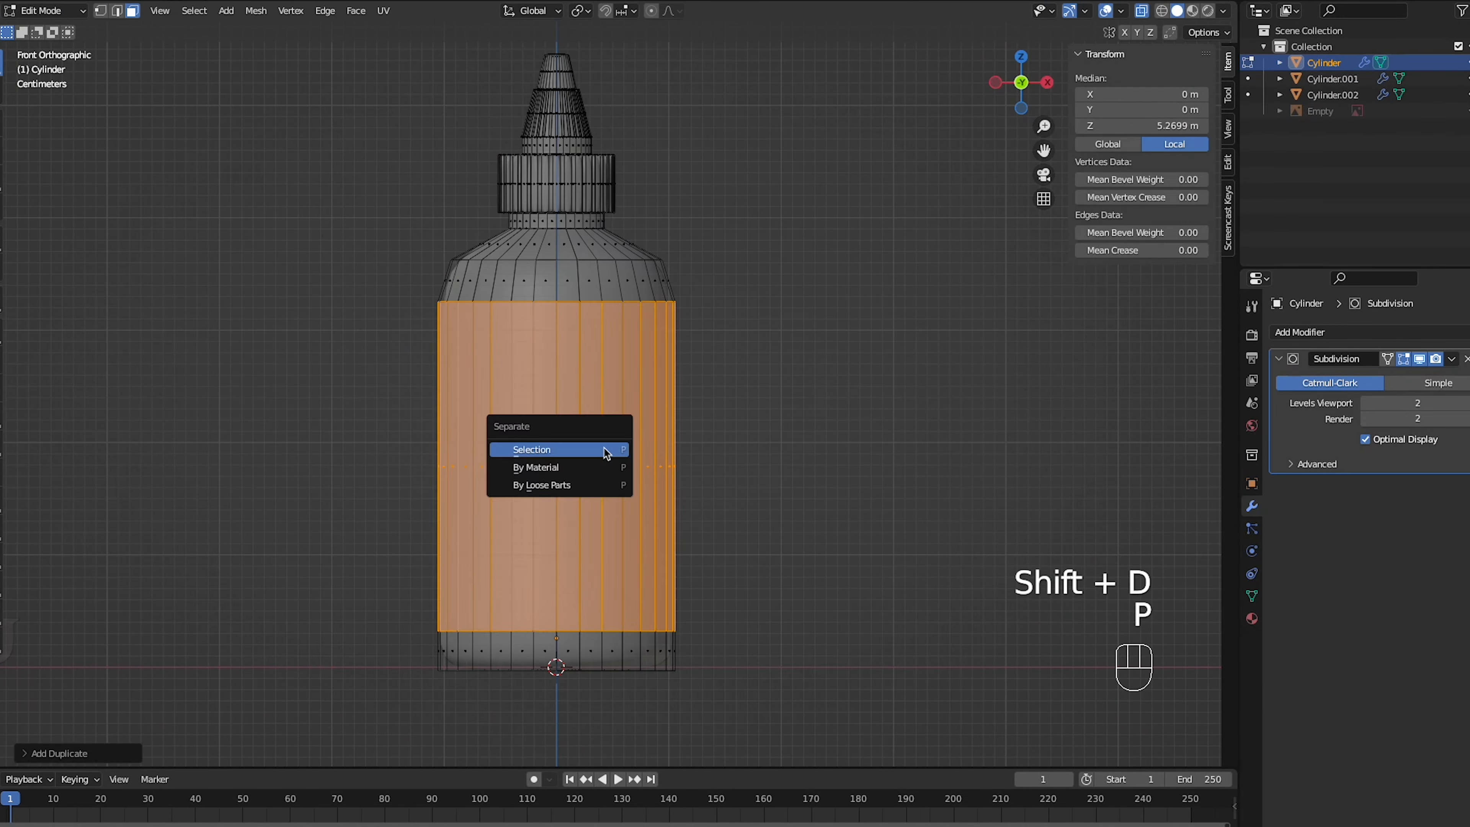
left_click(558, 452)
key("g")
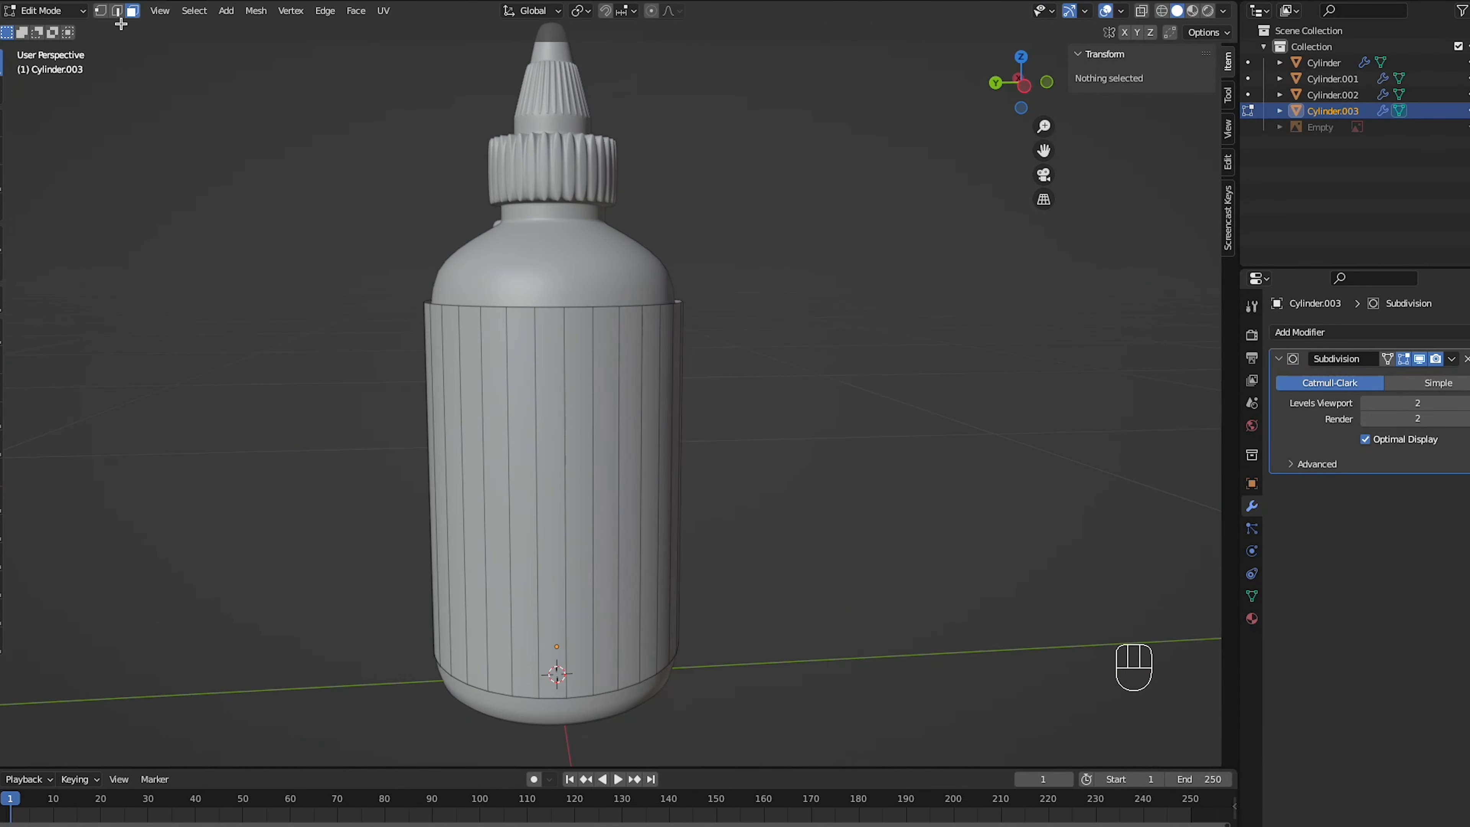
- Position the label's UV layout over the Pizzafy v2.png artwork and scale it along X to span the image
left_click(648, 492, "alt")
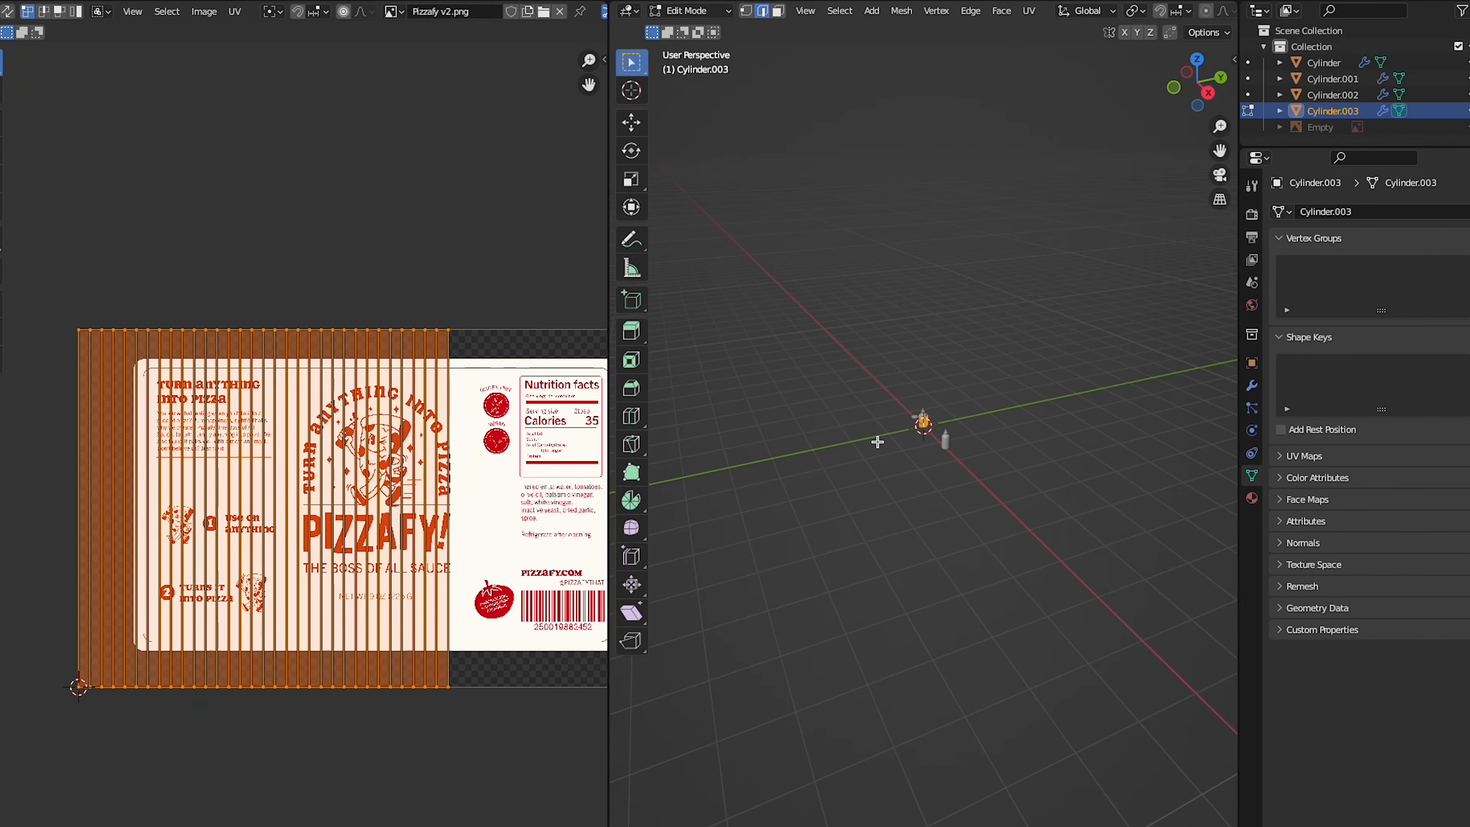
scroll(294, 408, "down", 2)
key("g")
left_click(565, 436)
key("s")
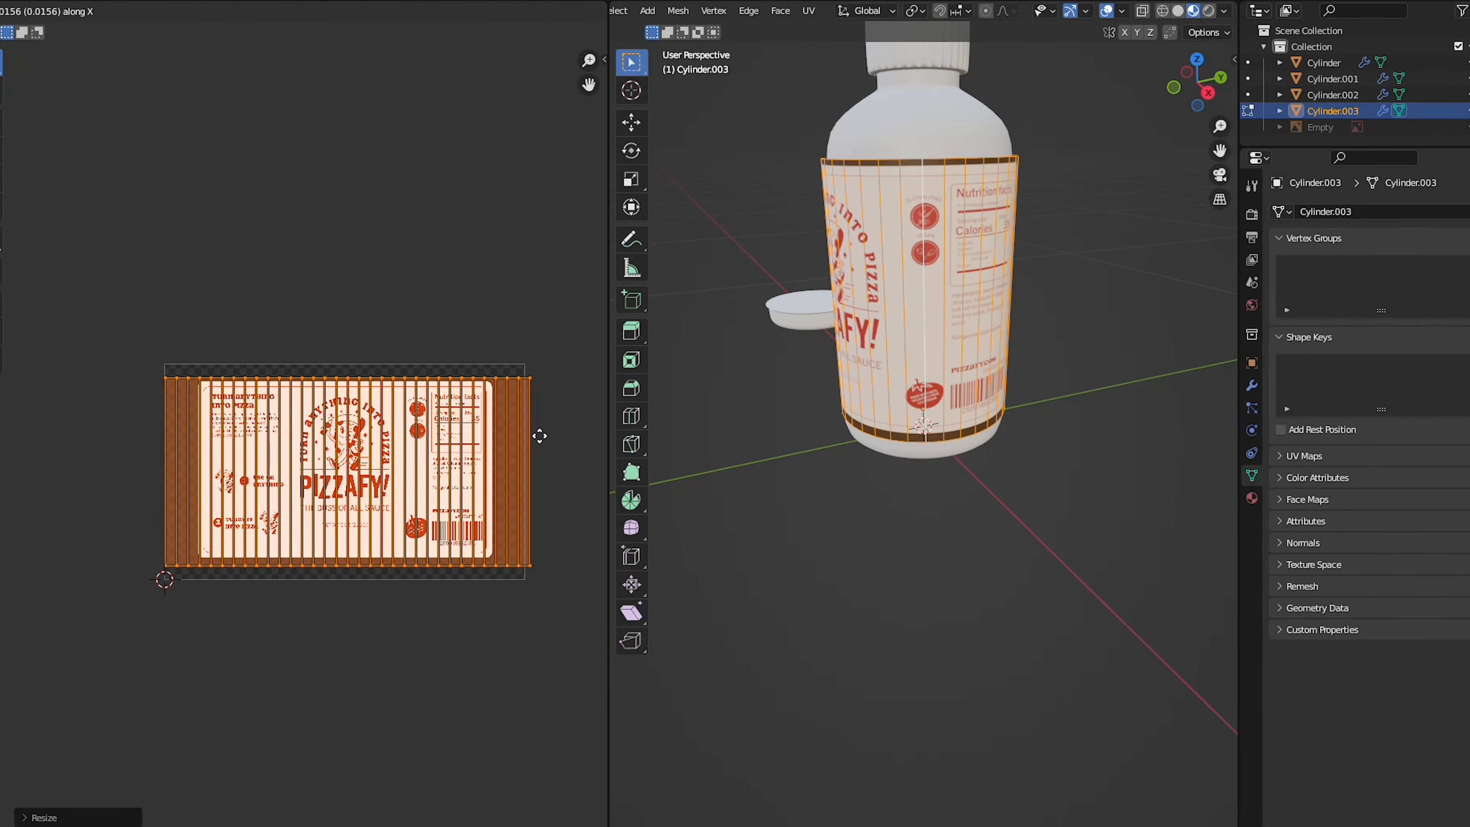
left_click(539, 437)
- Move the label's UV layout and scale it along Y to match the height of the artwork
key("g")
left_click(387, 349)
key("s")
key("y")
middle_click_drag(906, 344, 1059, 346)
key("s")
left_click(519, 364)
key("g")
left_click(519, 364)
- Fine-tune the UV layout's scale so its outline meets the edges of the cream label artwork
middle_click_drag(770, 356, 1204, 353)
scroll(404, 368, "up", 4)
key("s")
left_click(401, 266)
key("s")
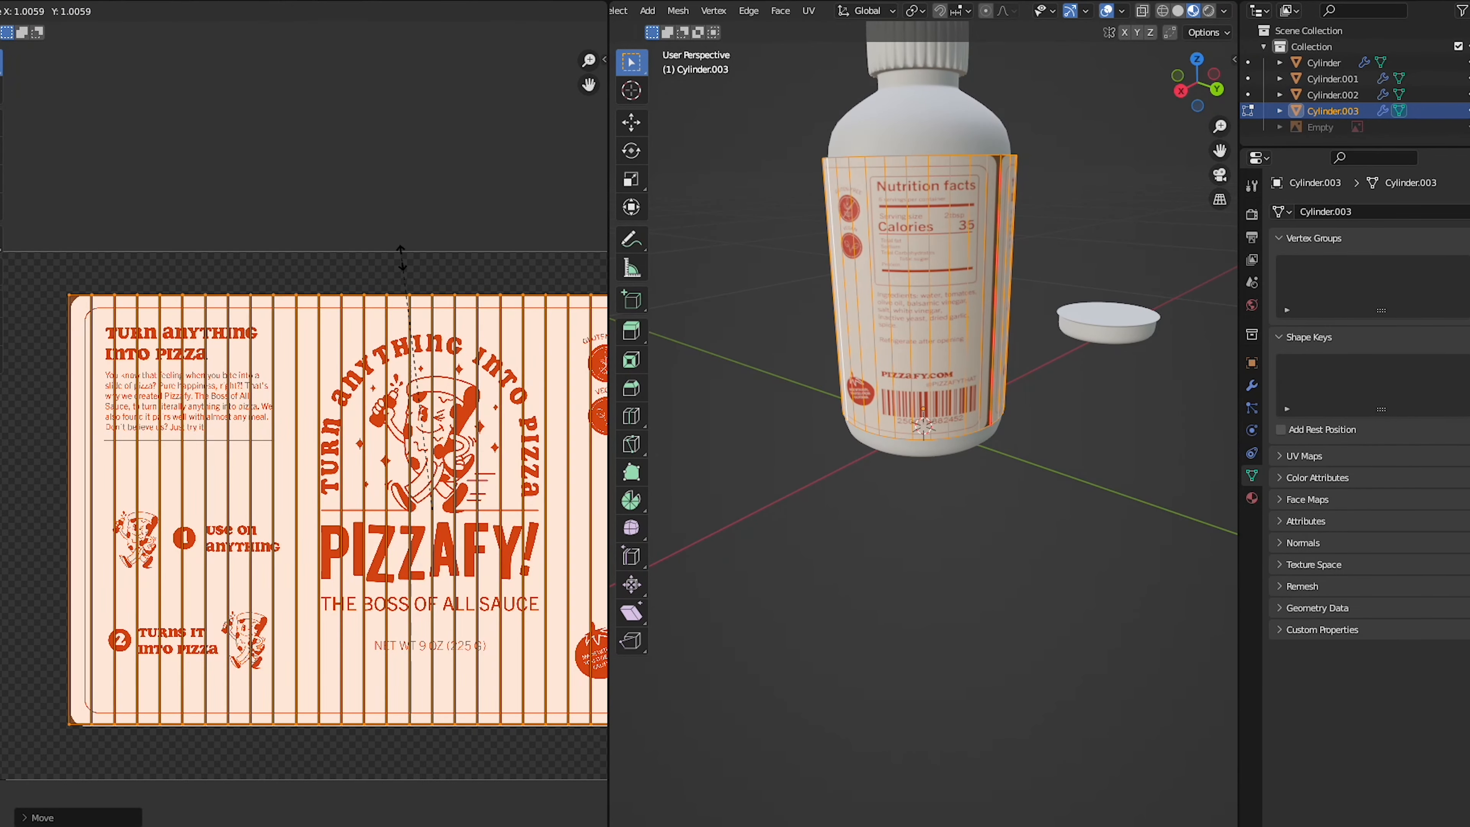
left_click(400, 256)
middle_click_drag(568, 405, 280, 405)
key("s")
left_click(544, 413)
- Examine in Object Mode how the label artwork wraps around the bottle
scroll(543, 413, "left", 4)
scroll(543, 414, "down", 3)
left_click(1050, 467)
scroll(1050, 467, "left", 5)
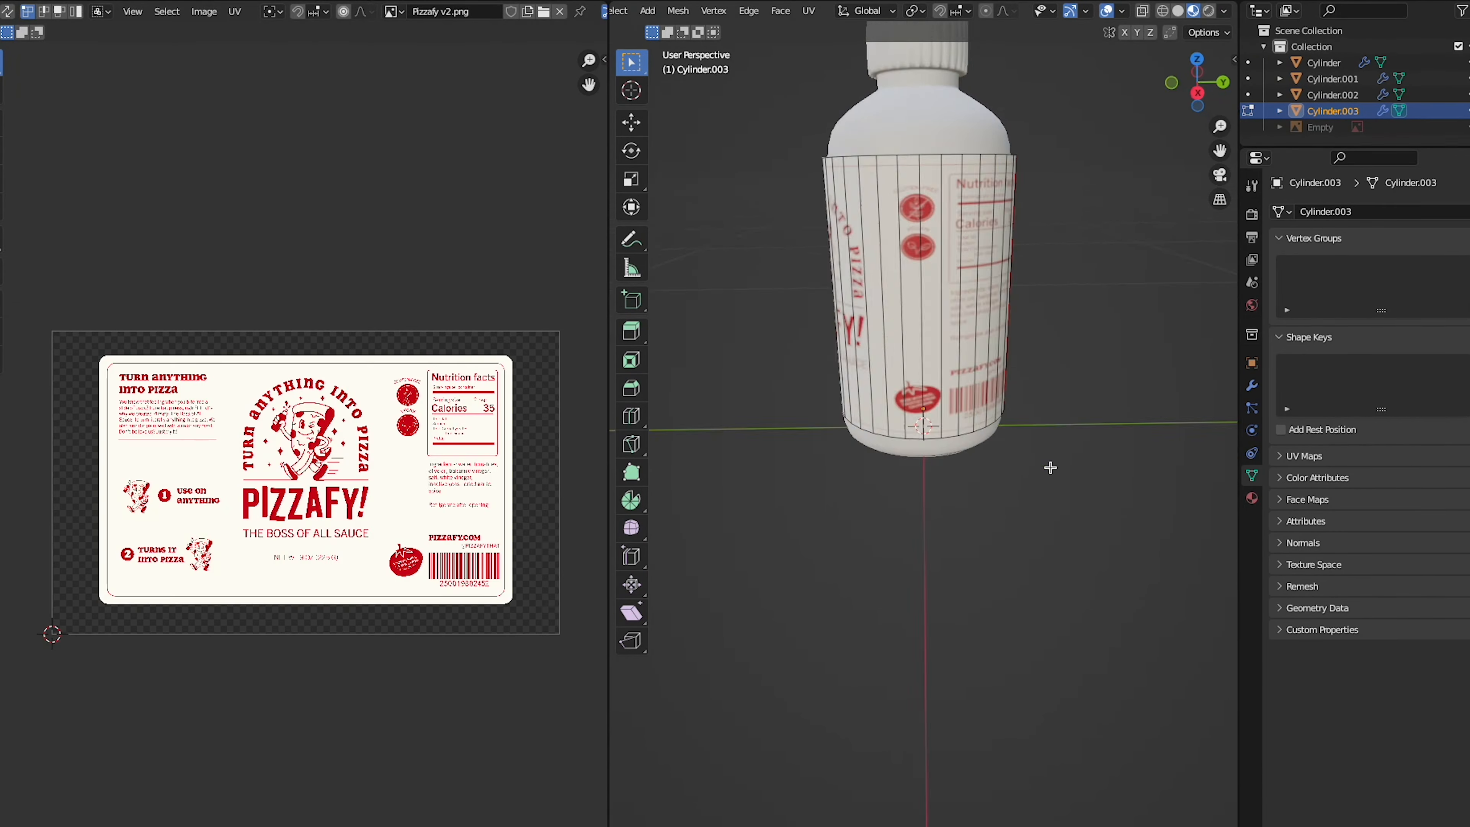
key("Tab")
scroll(989, 578, "down", 1)
scroll(990, 579, "right", 4)
scroll(990, 579, "right", 5)
- Scale all of the label's UVs along X by about 1.01 and return to Object Mode
key("Tab")
key("a")
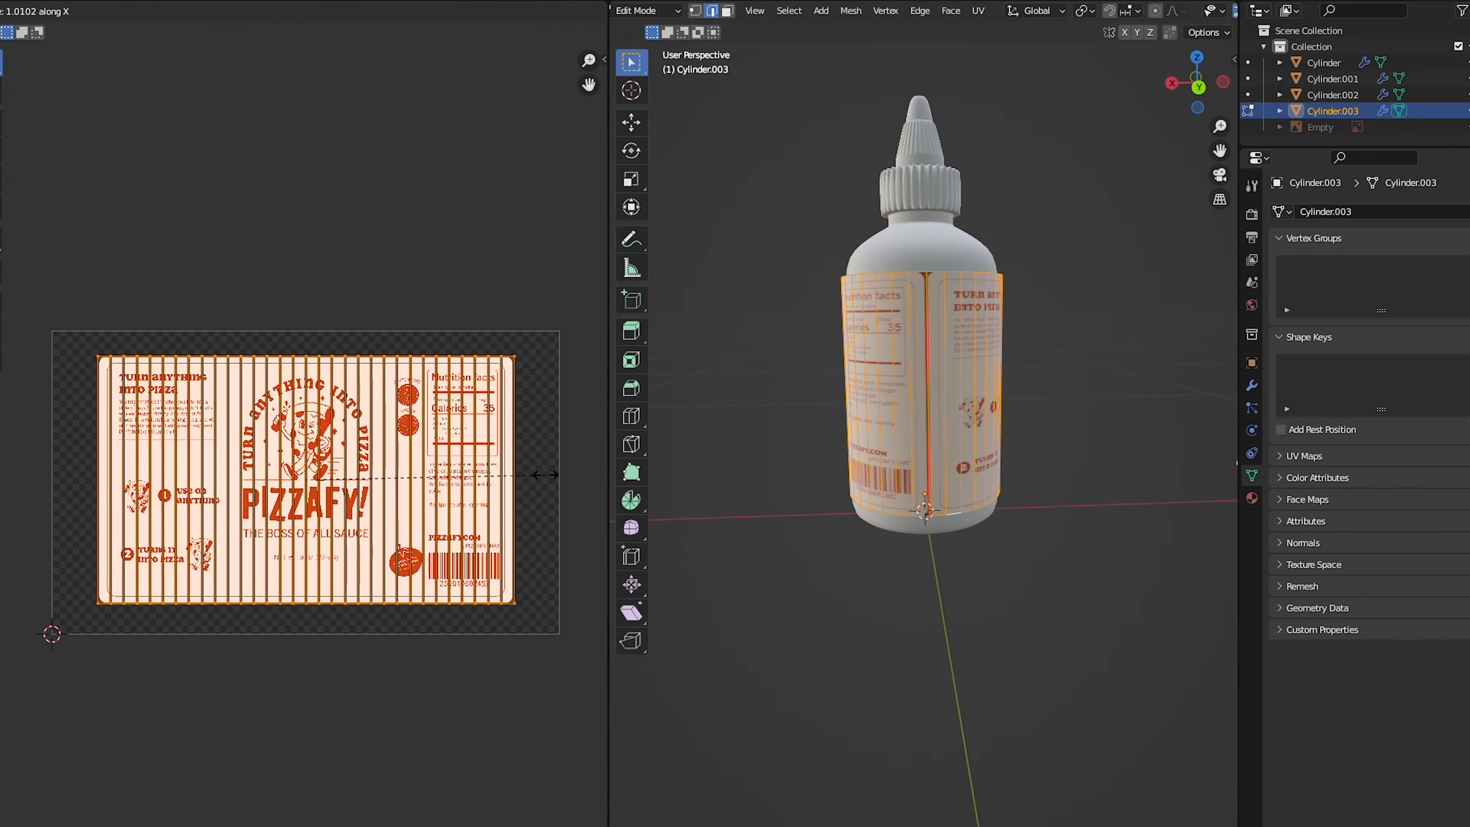
key("Tab")
left_click(994, 552)
scroll(995, 552, "right", 10)
scroll(995, 553, "up", 3)
scroll(995, 553, "right", 10)
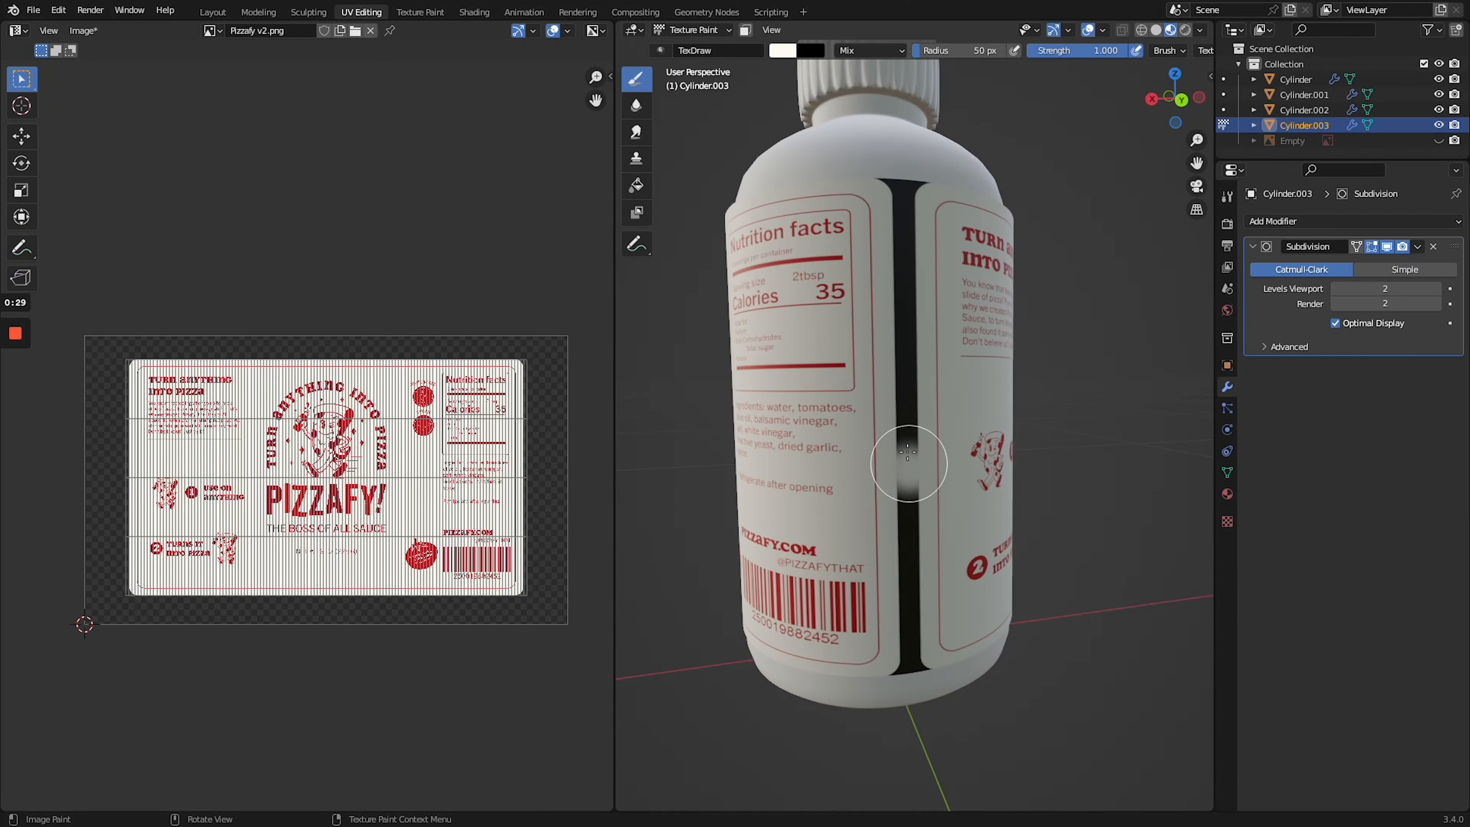
- Paint over the dark gap between the label's two ends with cream, using the TexDraw brush in Texture Paint mode
left_click_drag(908, 521, 903, 221)
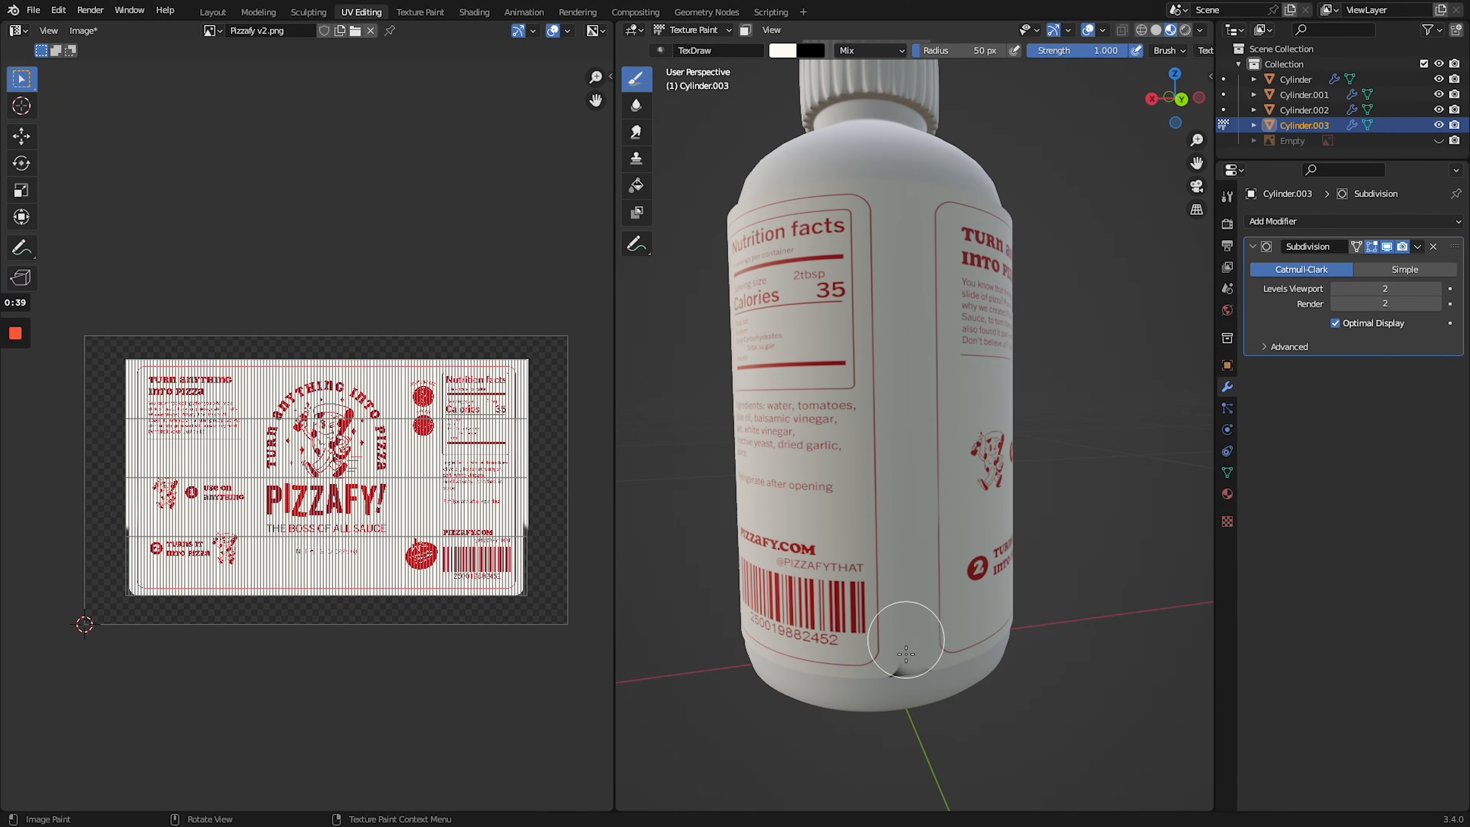
scroll(911, 556, "right", 10)
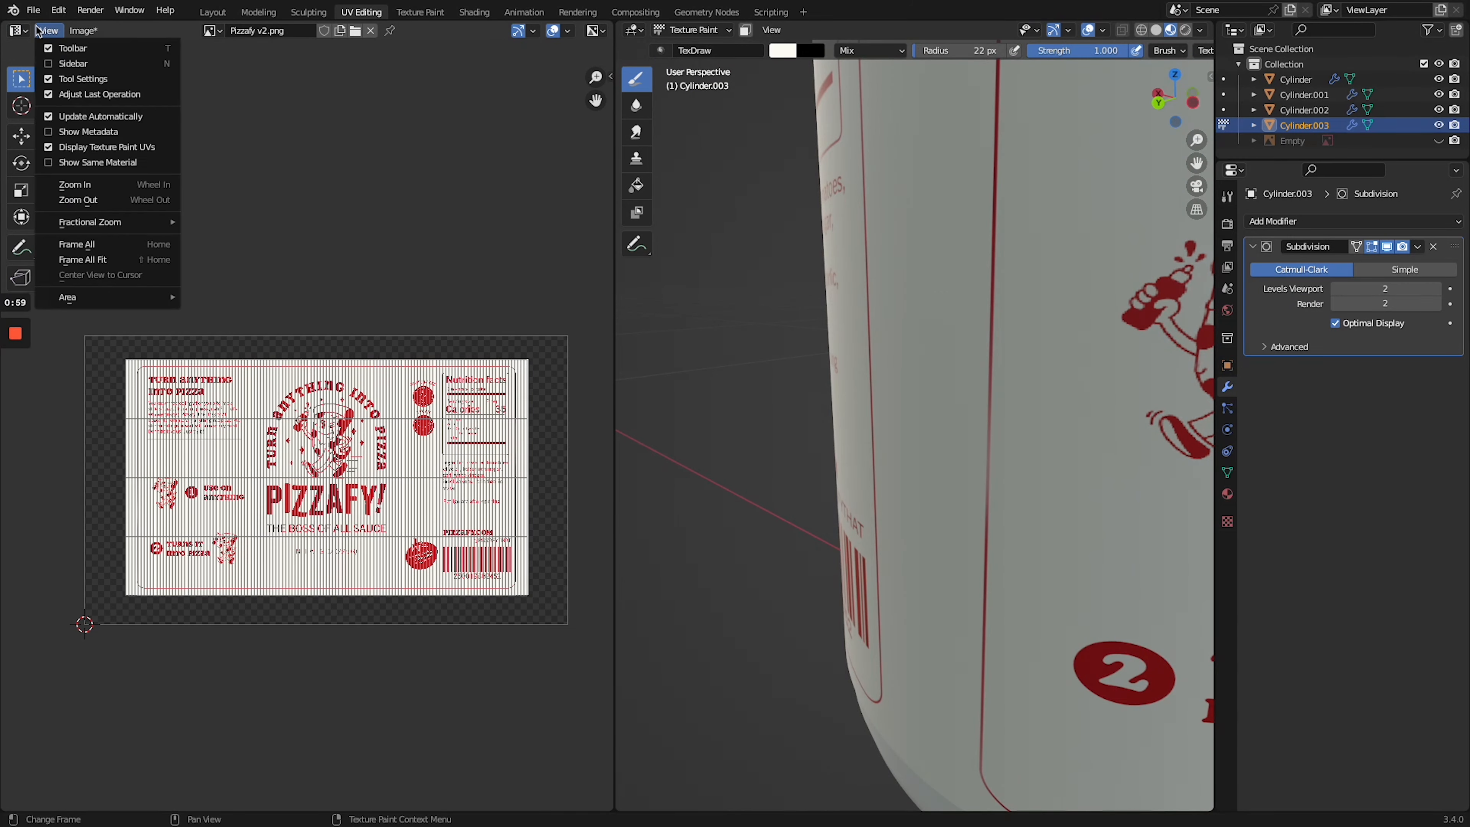
scroll(958, 524, "up", 5)
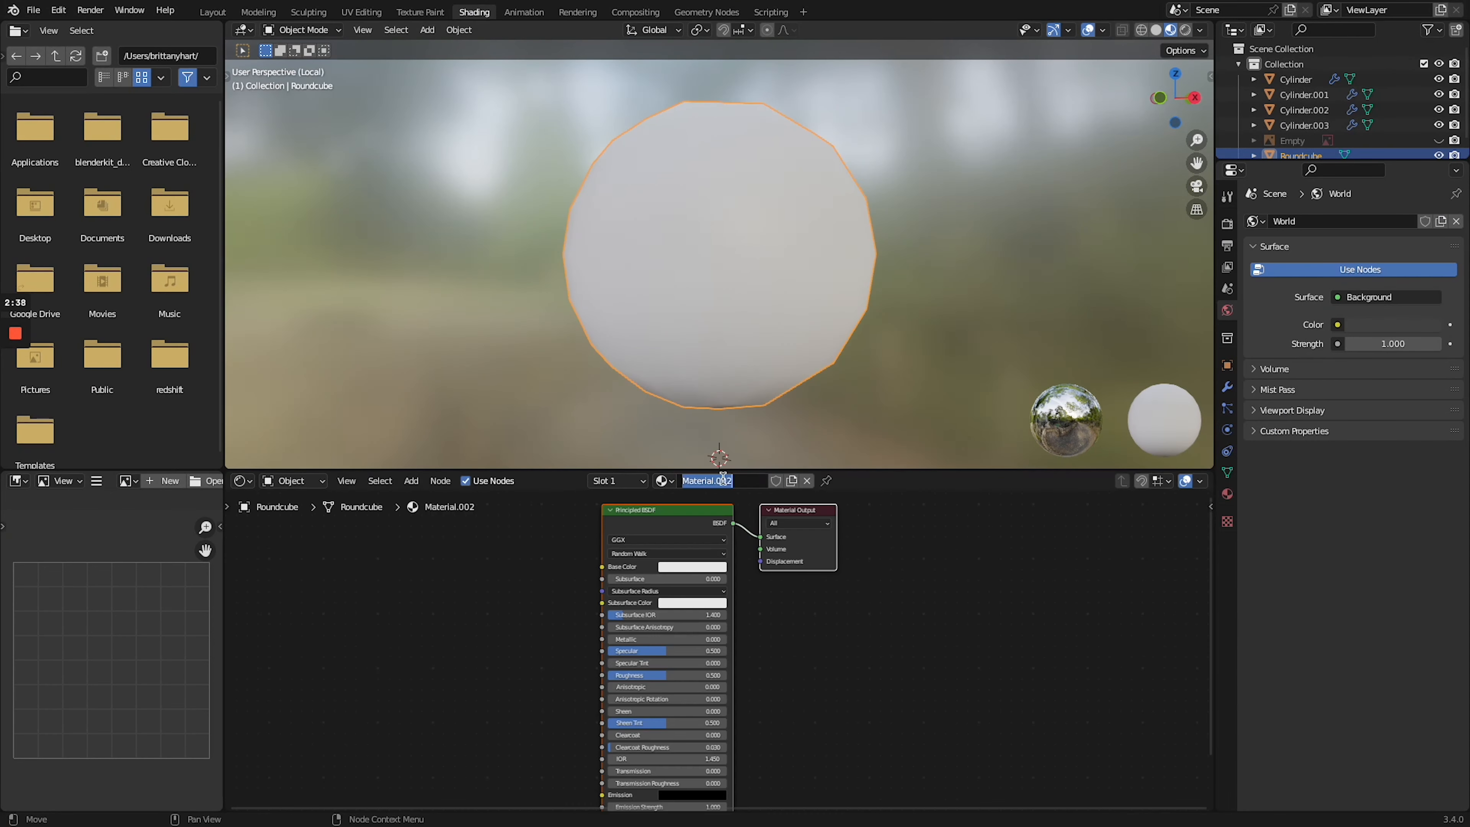
- Add a camera, an area light and a point light around the bottle
key("ctrl+v")
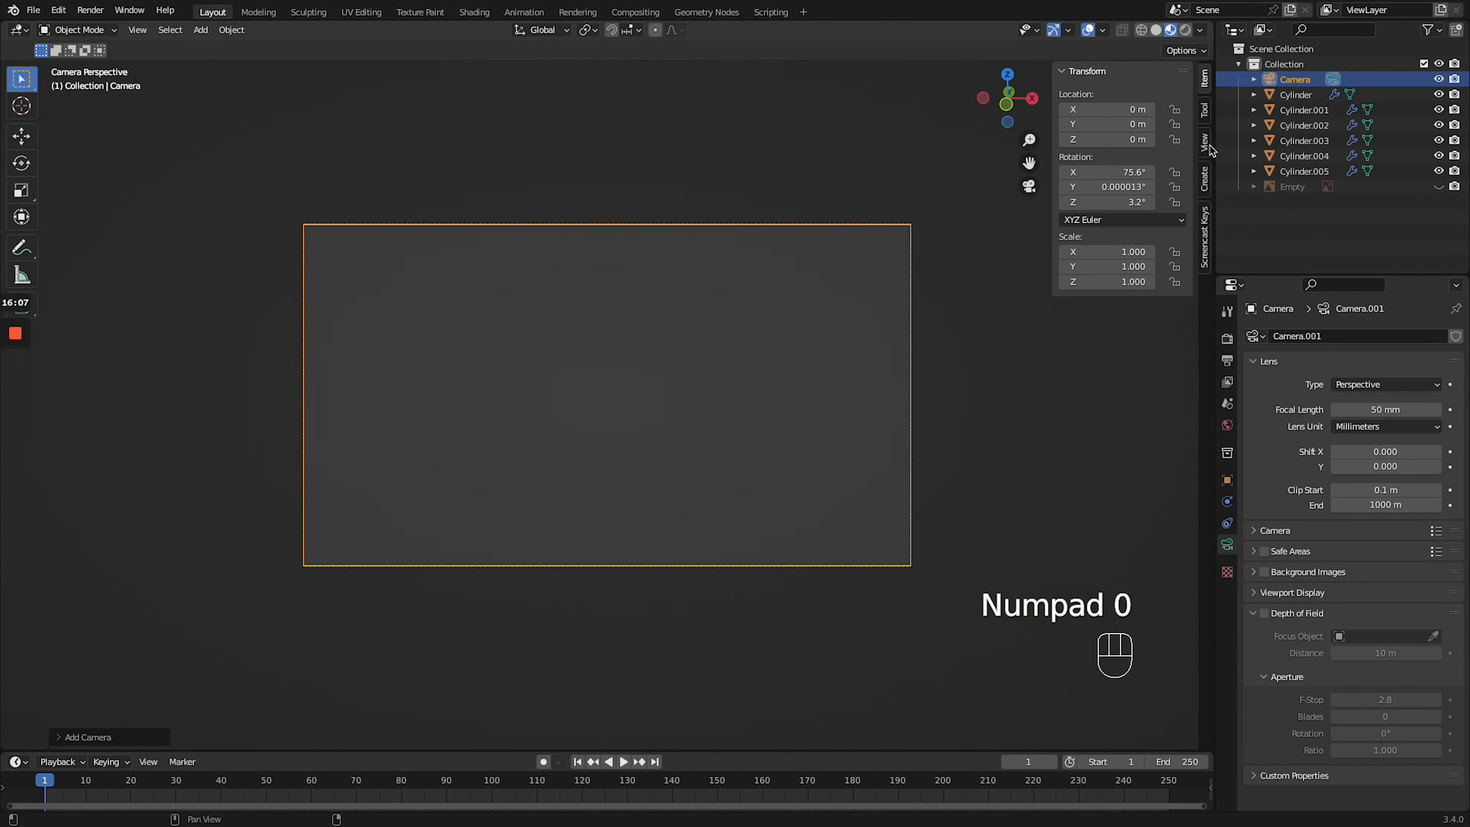
key("shift+a")
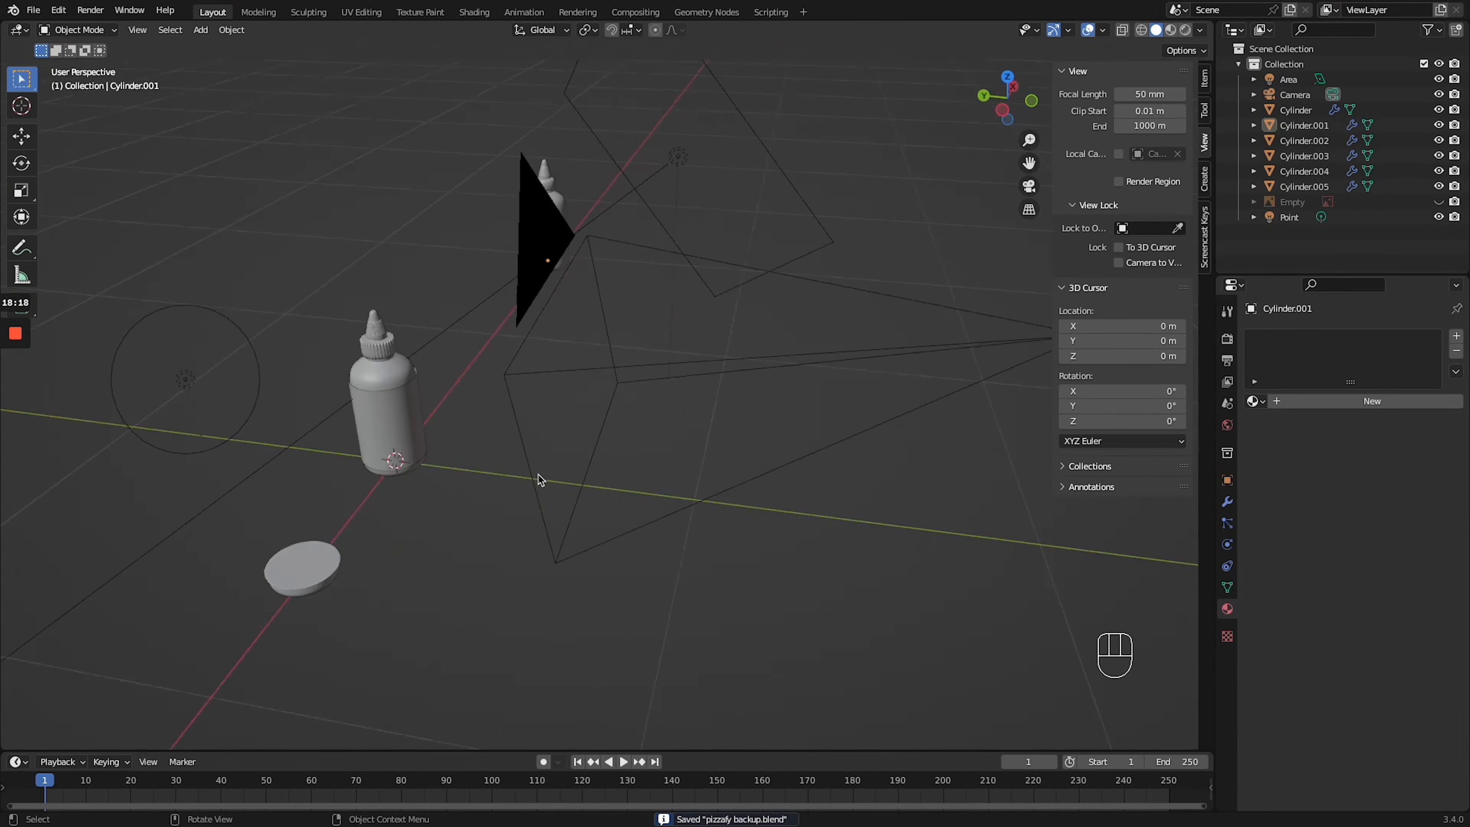
- Create the scene shot 1 from the bottle scene, delete its surplus objects, and look through its camera
left_click(1179, 10)
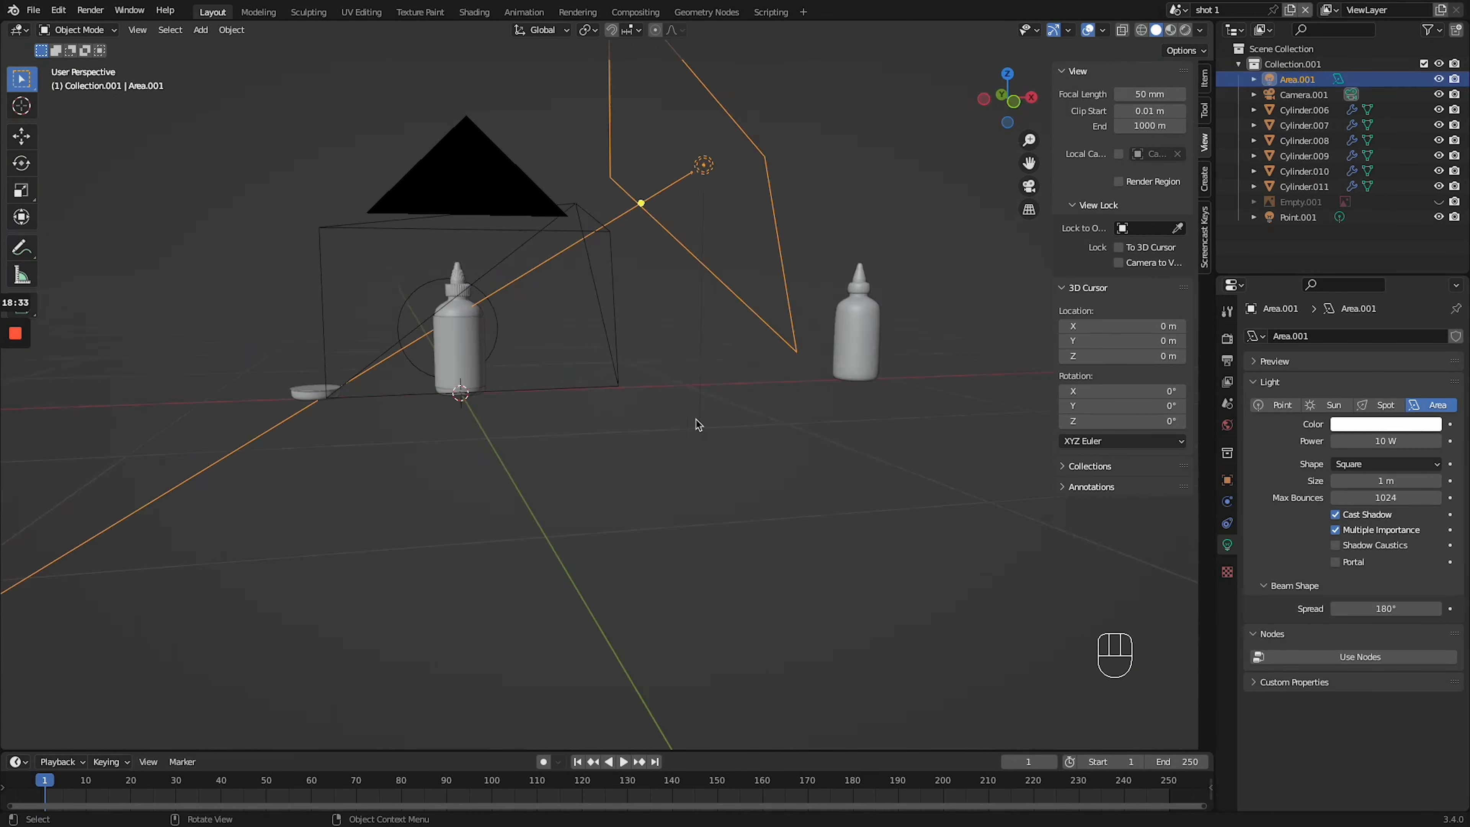
key("Delete")
key("Delete")
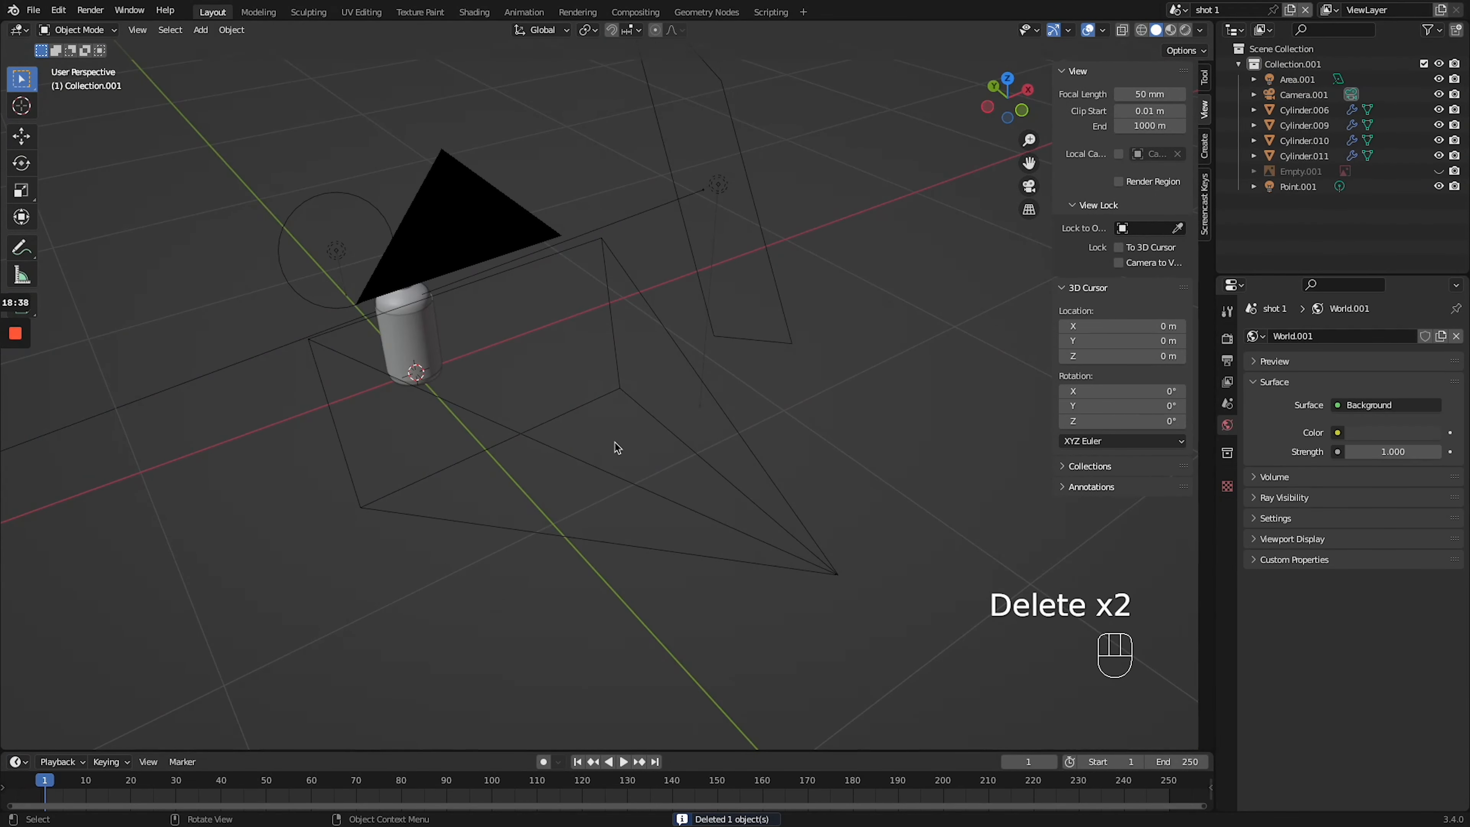
key("KP_0")
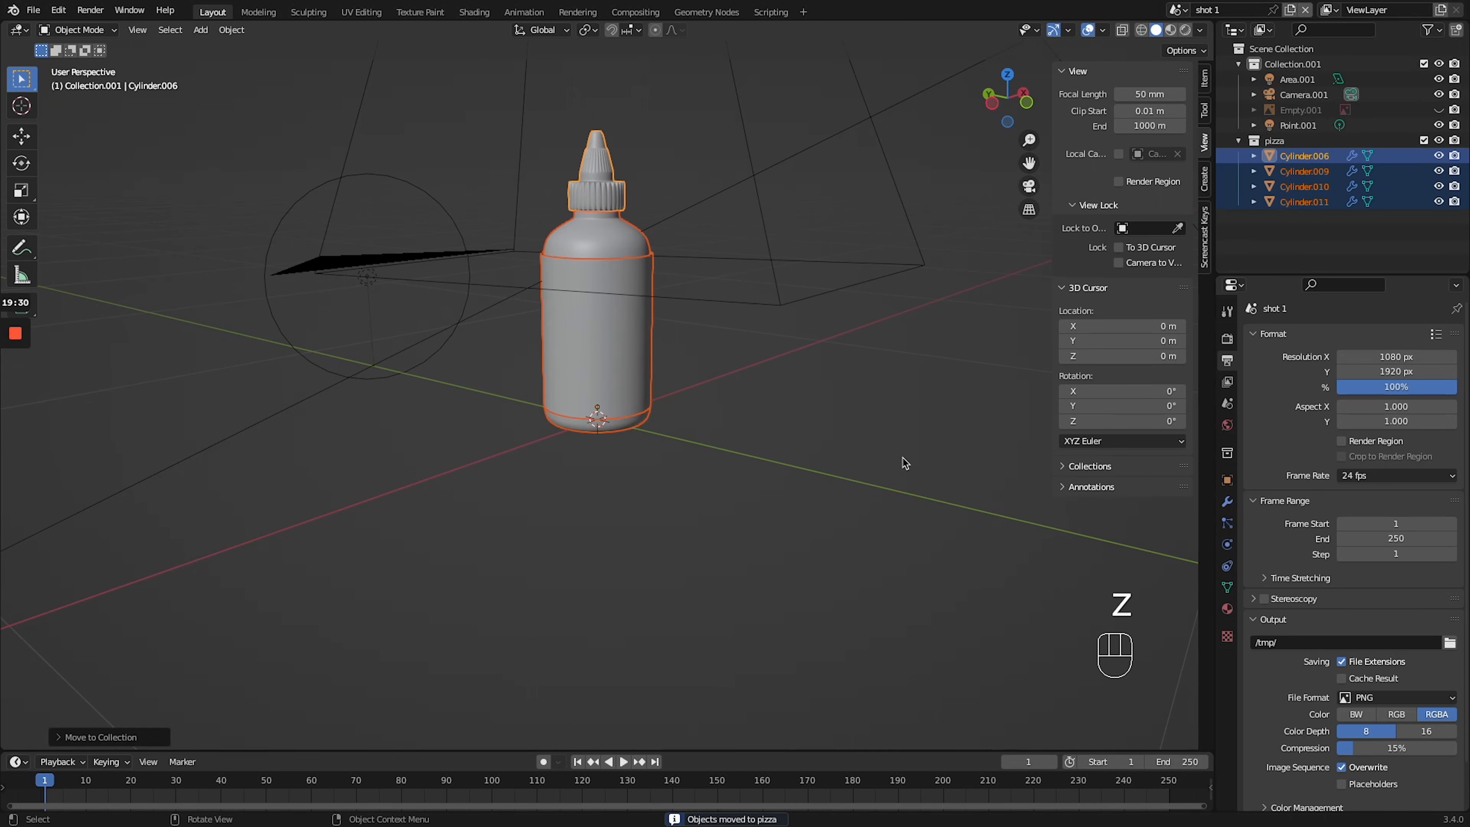
key("g")
key("ctrl+z")
left_click(1301, 110)
key("Delete")
key("ctrl+z")
- Rotate the bottle about Z onto a diagonal and move it outside the upper-left corner of the portrait camera frame
key("g")
key("KP_0")
key("g")
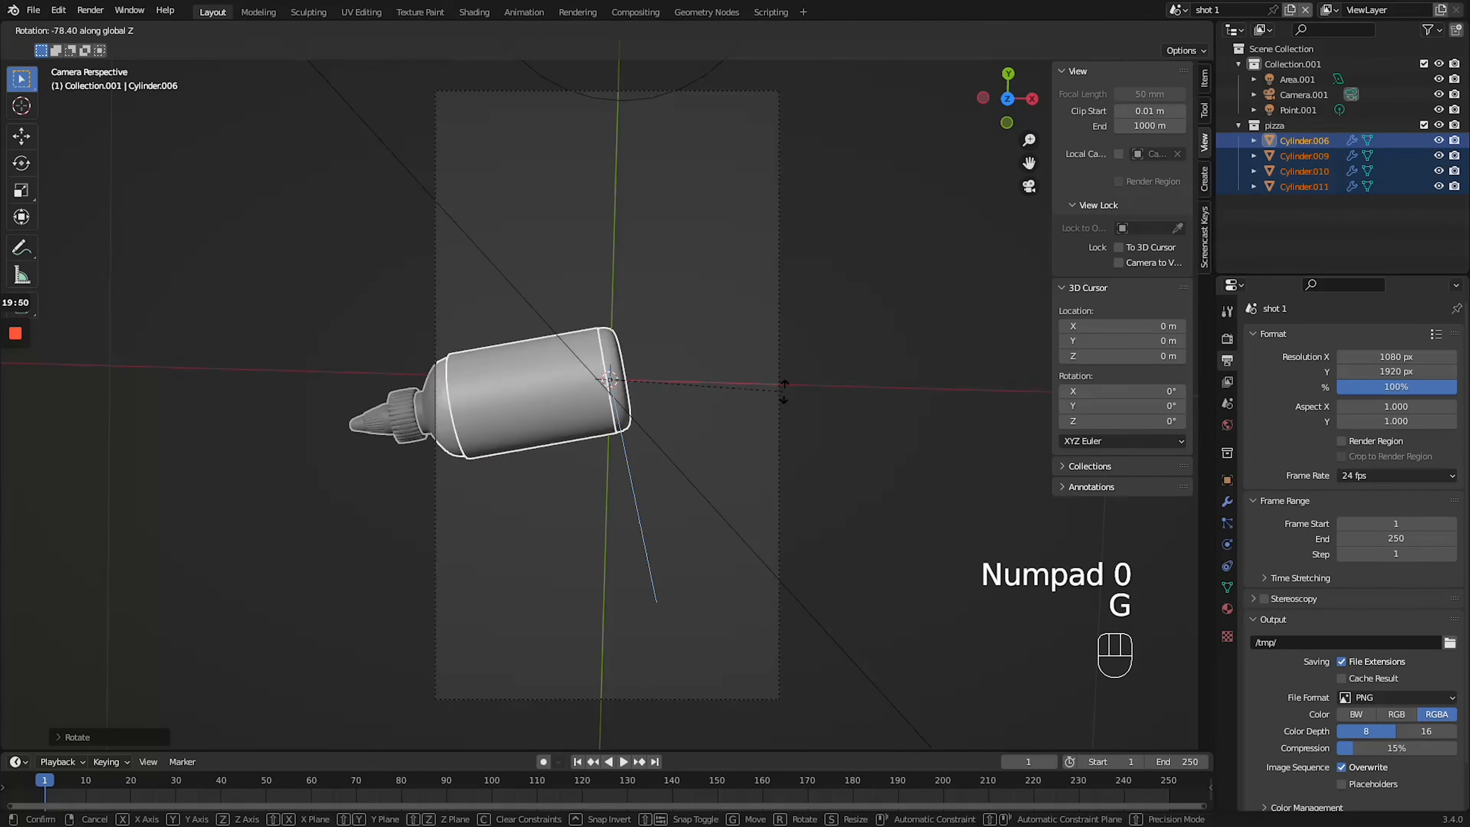
left_click(433, 460)
key("g")
left_click(440, 243)
key("g")
key("z")
left_click(604, 276)
- Add a plane beneath the bottle, give it a new red material, and display the scene in Material Preview
key("shift+a")
mouse_move(574, 114)
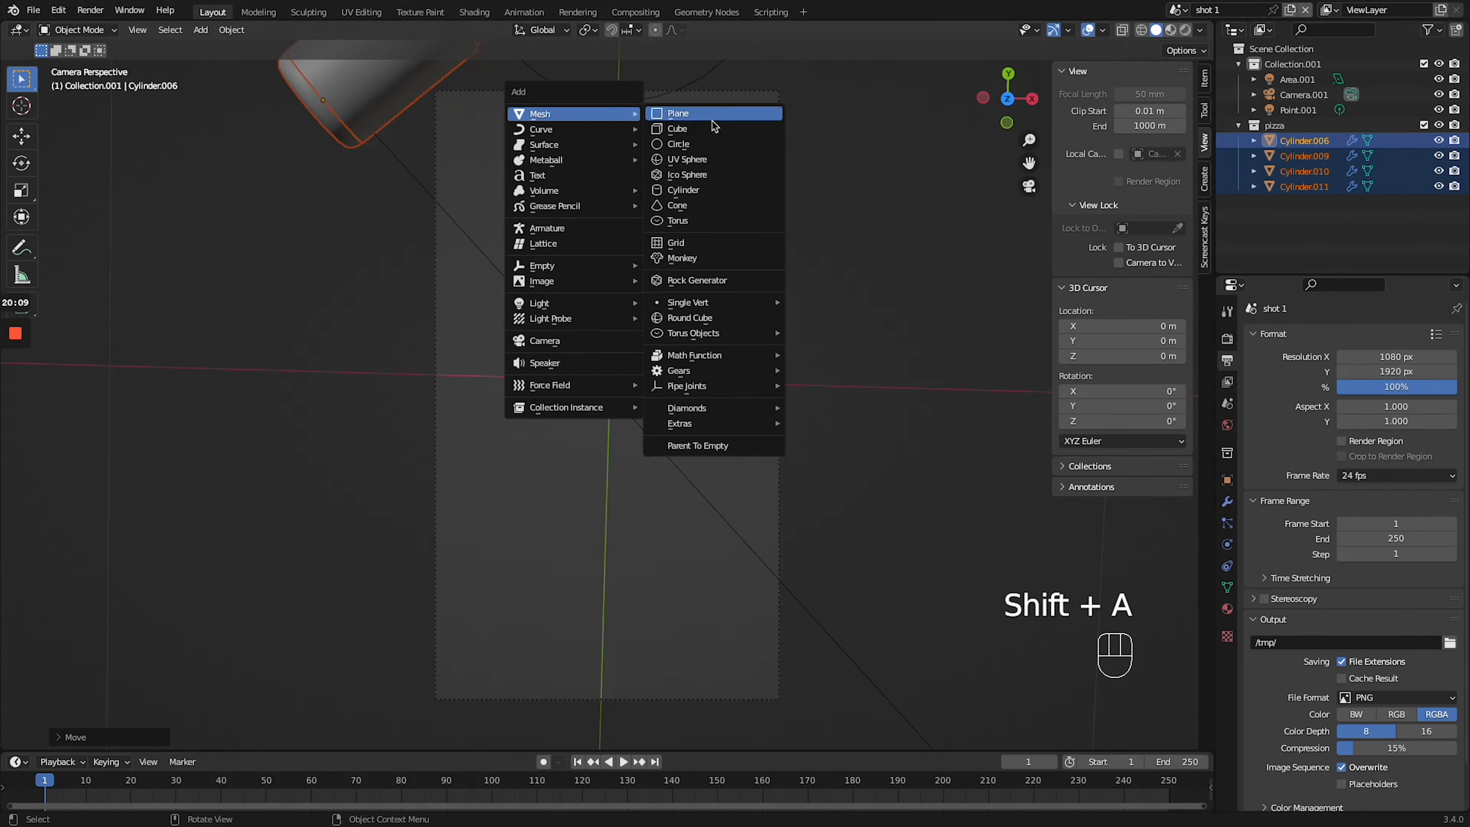
left_click(708, 114)
left_click(1228, 609)
left_click(1255, 401)
left_click(1292, 498)
left_click(1170, 31)
left_click(365, 96)
key("g")
left_click(725, 407)
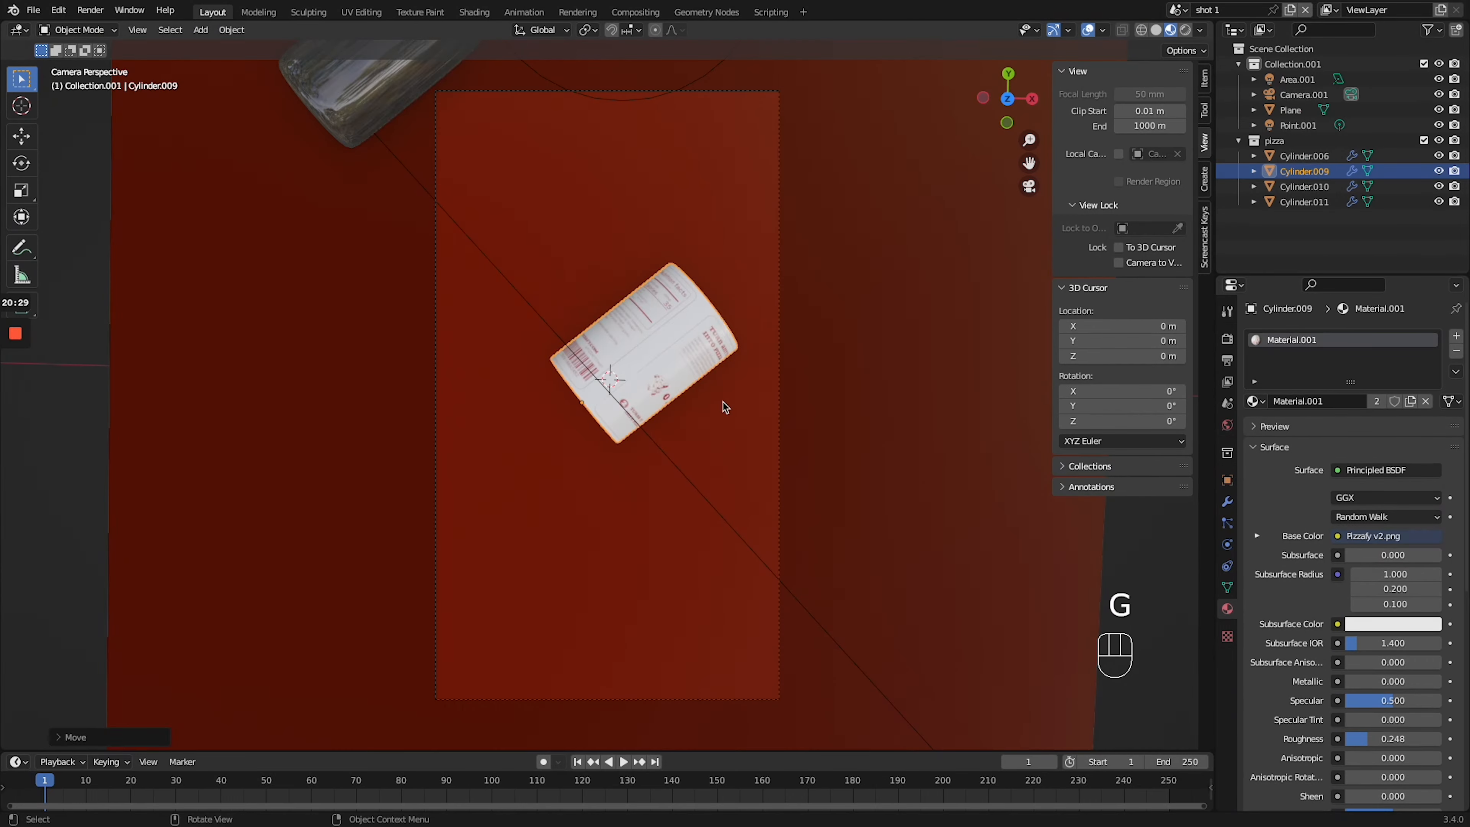
key("ctrl+z")
- Apply the modifiers of the four bottle parts and join them into a single object
scroll(607, 394, "up", 10, "shift")
left_click(1227, 502)
left_click(1304, 171)
left_click(1304, 202)
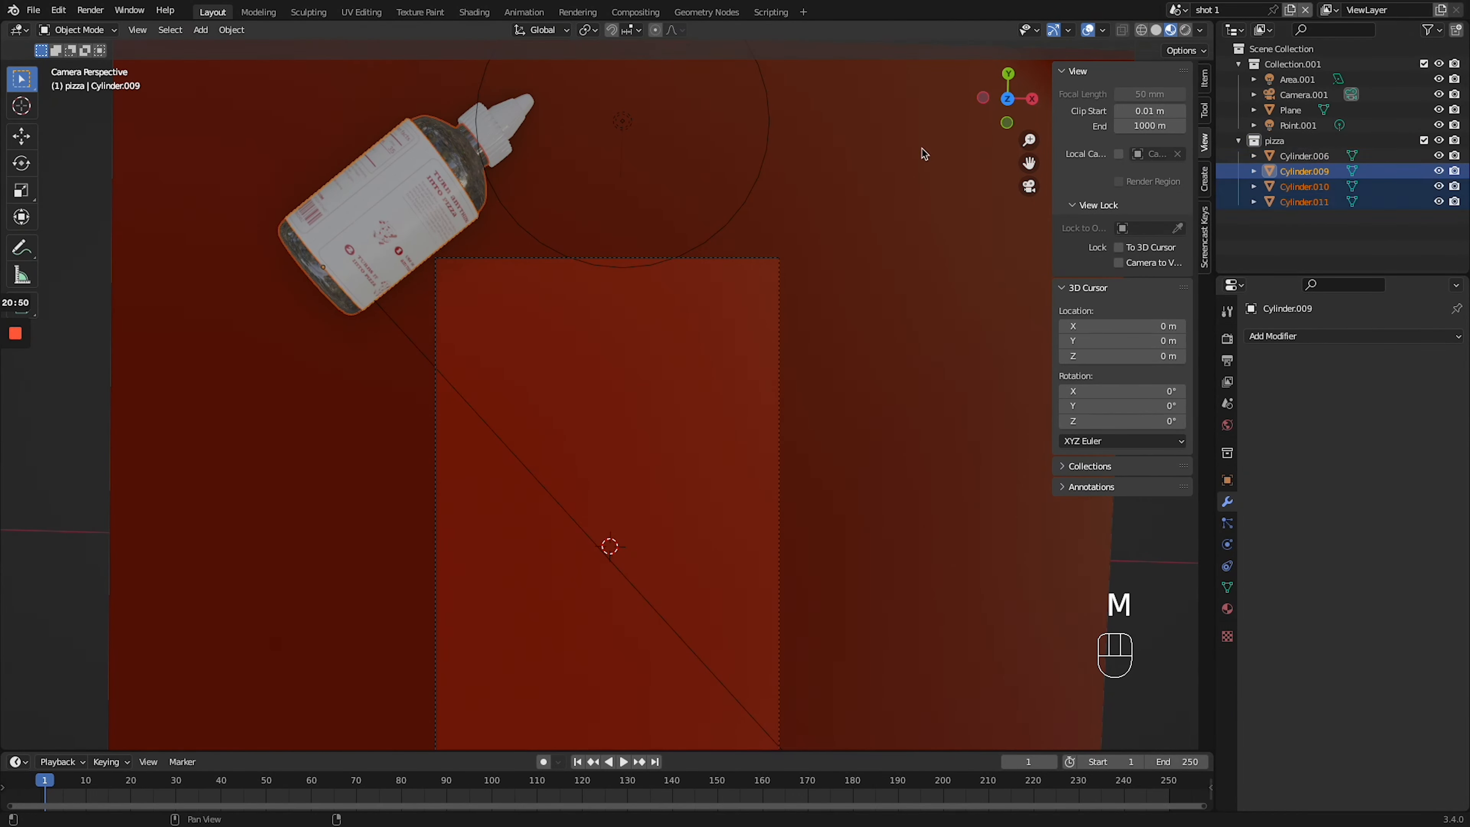
left_click(1304, 155, "ctrl")
key("ctrl+j")
- Rotate the joined bottle upright beside the camera frame
middle_click_drag(608, 231, 449, 167)
scroll(453, 174, "down", 10)
scroll(605, 201, "up", 10)
middle_click_drag(606, 201, 579, 174)
key("r")
left_click(485, 250)
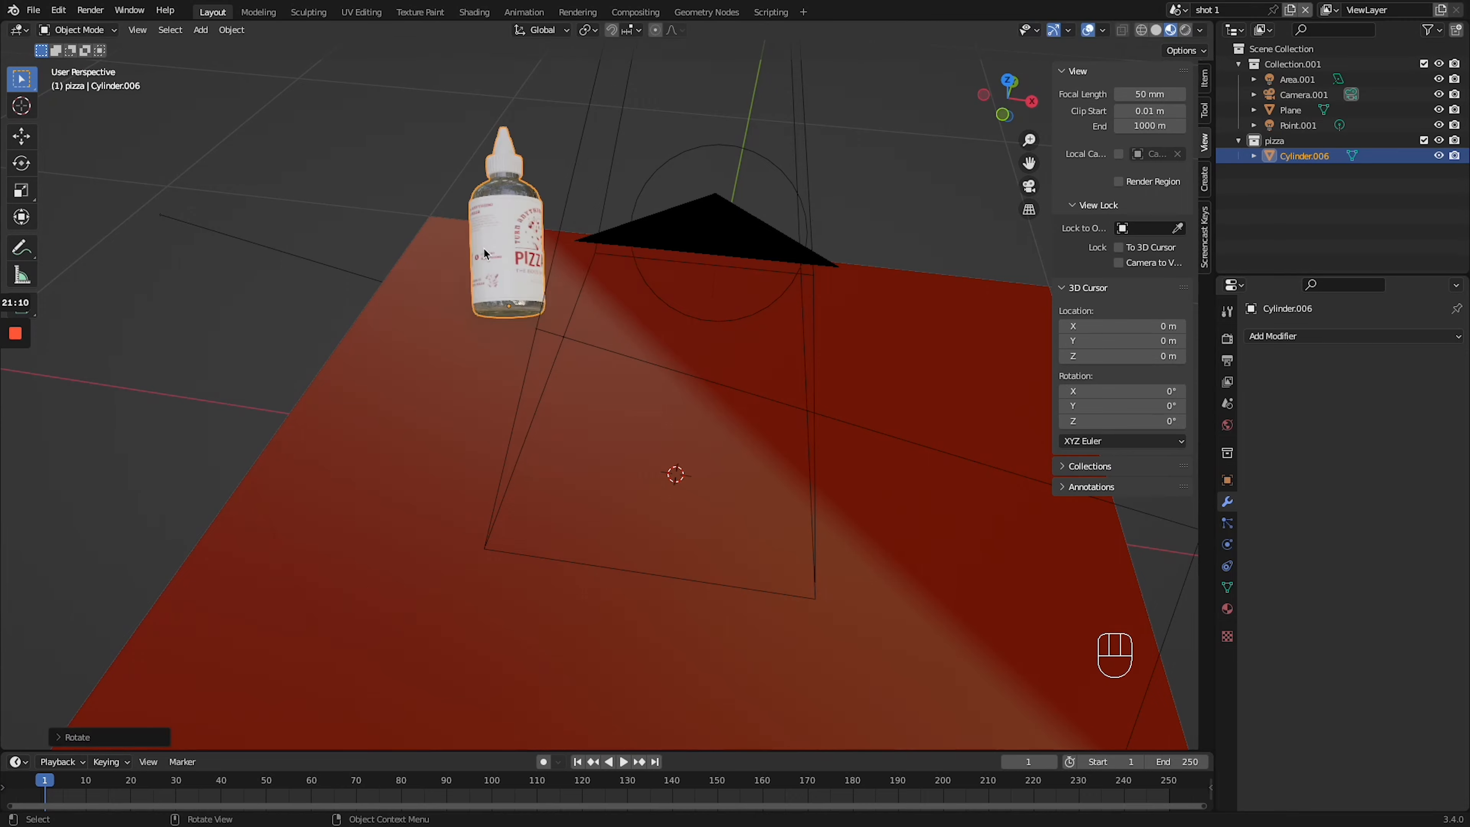
- Replace the joined bottle in shot 1 with a fresh four-part copy of the bottle from the original scene
middle_click_drag(484, 250, 757, 283)
left_click(1179, 10)
left_click_drag(683, 174, 810, 399)
key("ctrl+c")
left_click(1178, 10)
key("BackSpace")
key("BackSpace")
key("x")
key("super+v")
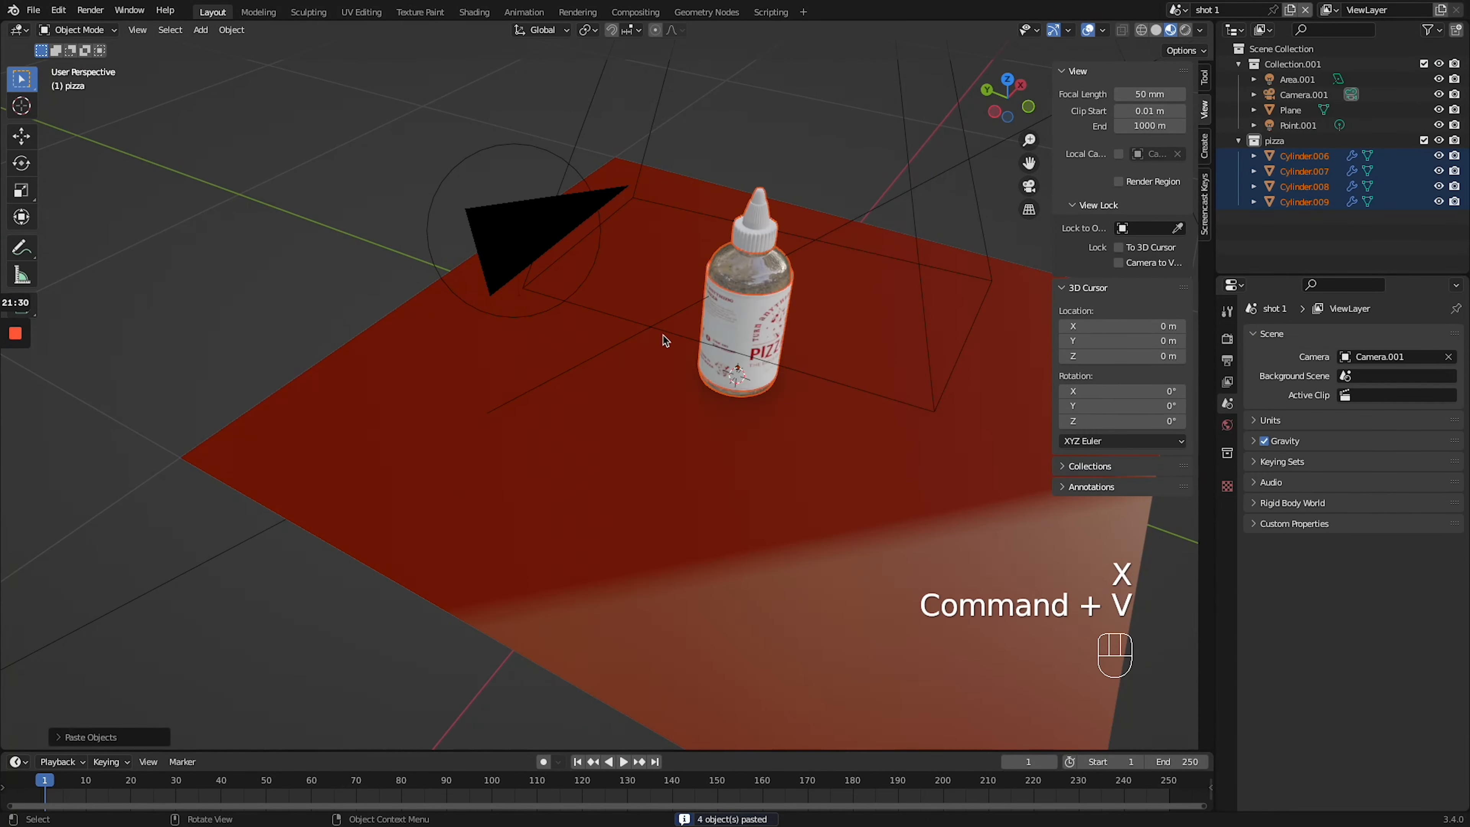
- Move the pasted bottle along X until it stands clear of the red plane
middle_click_drag(665, 340, 584, 313)
key("g")
key("x")
left_click(807, 352)
- Apply the modifiers on all four parts of the pasted bottle
left_click(232, 29)
left_click(540, 348)
left_click(1228, 502)
left_click(1417, 362)
- Duplicate the four bottle parts and join one set into a single mesh
left_click_drag(428, 128, 631, 481)
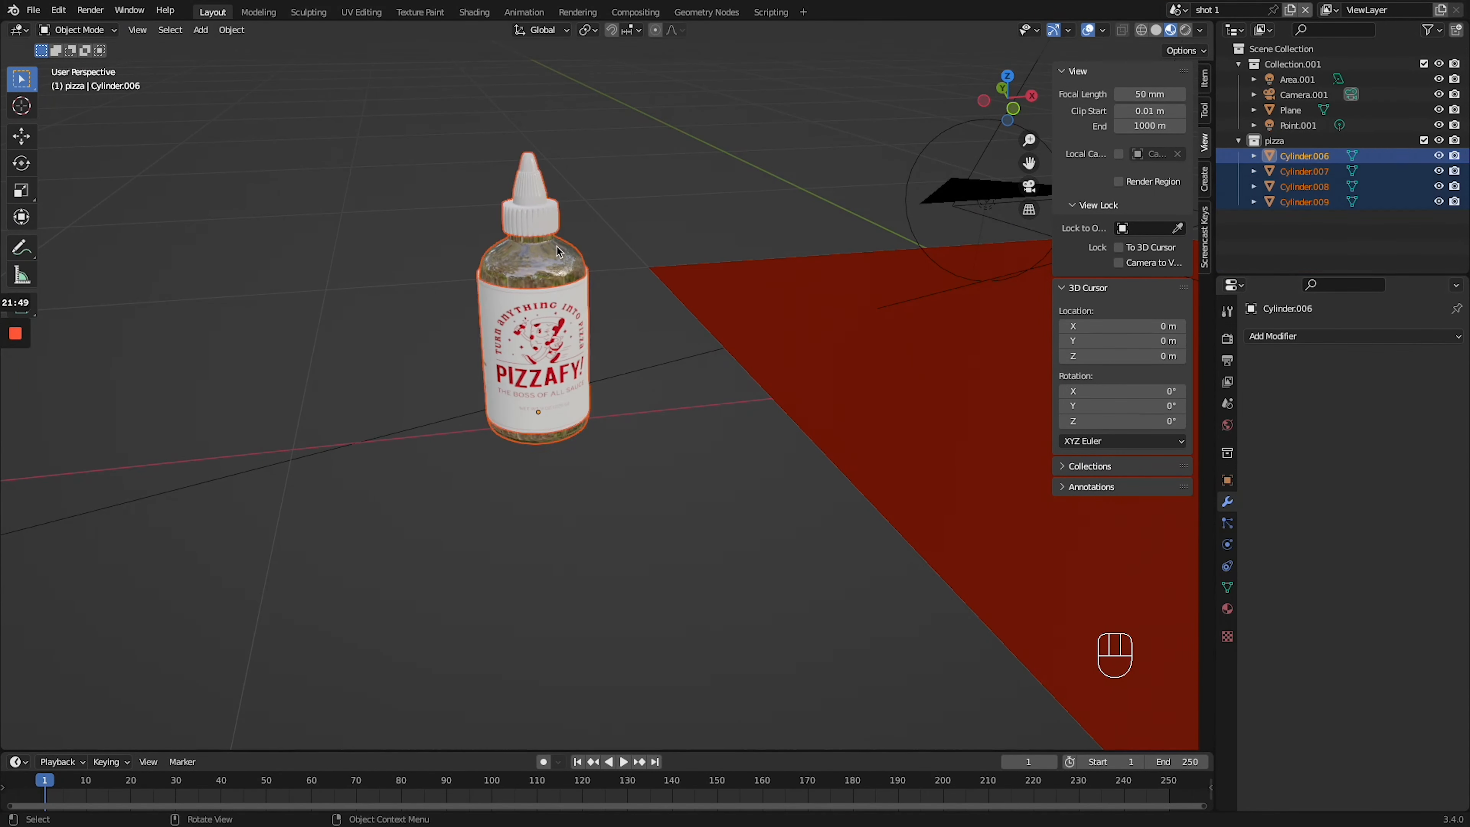
key("shift+d")
key("ctrl+j")
- Add a lattice and move it along X to the joined bottle, viewed from the front
key("shift+a")
left_click(372, 418)
key("g")
key("x")
left_click(525, 331)
key("KP_1")
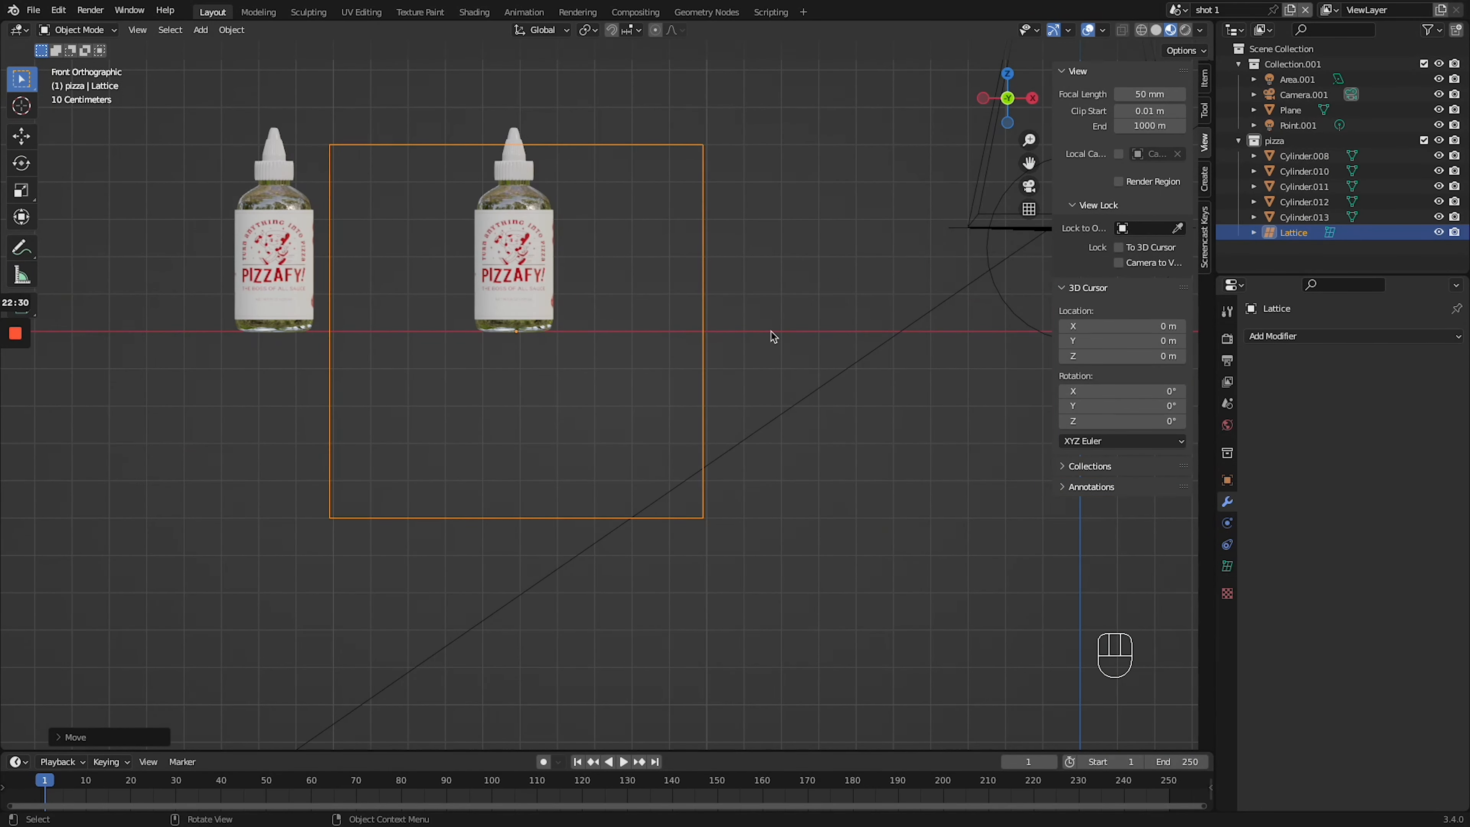
- Place a cube empty around the joined bottle, scaled to 0.113 and aligned with it along Z and X
key("g")
key("z")
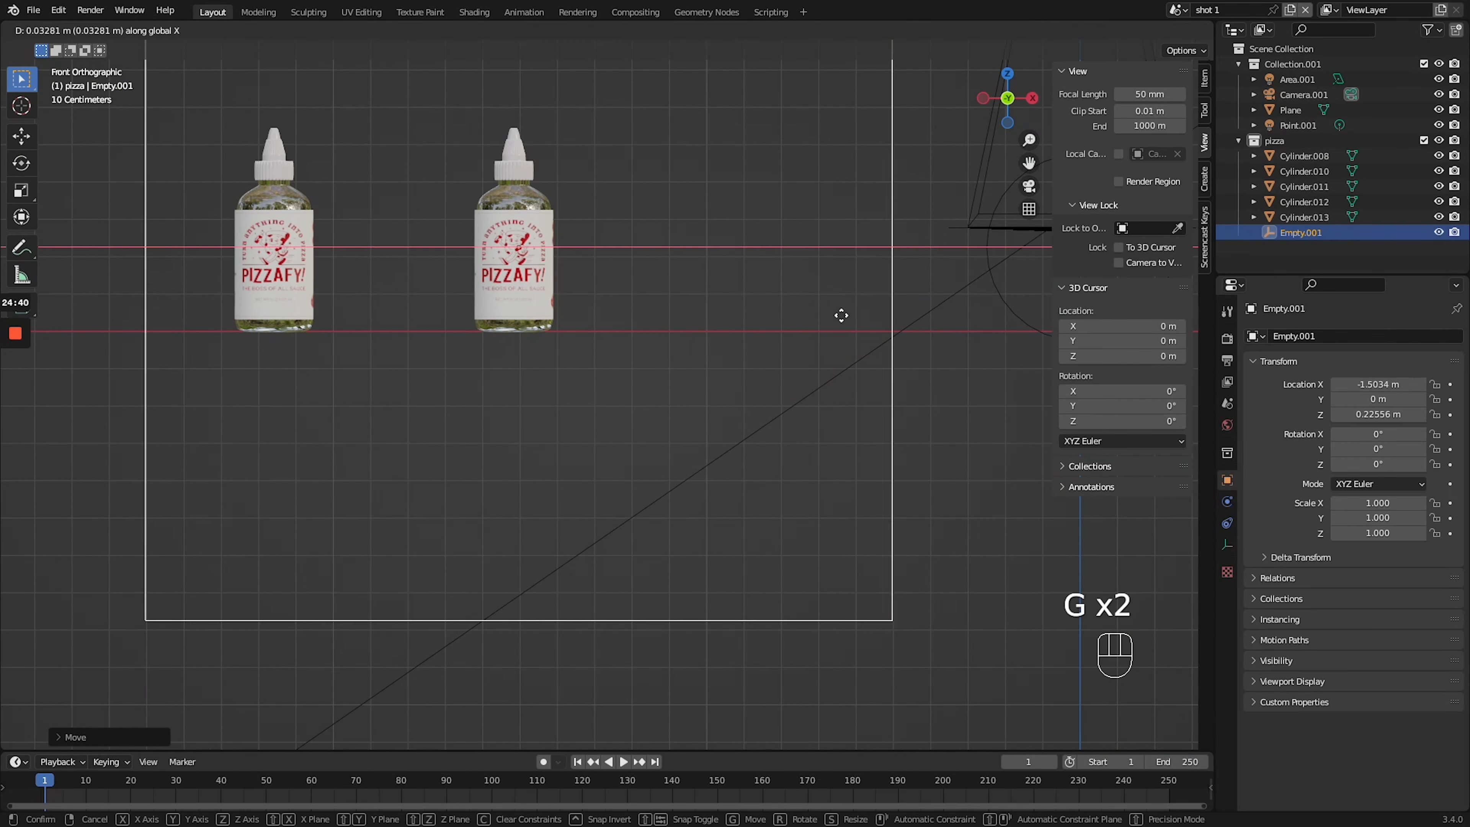
left_click(841, 315)
key("s")
key("g")
key("z")
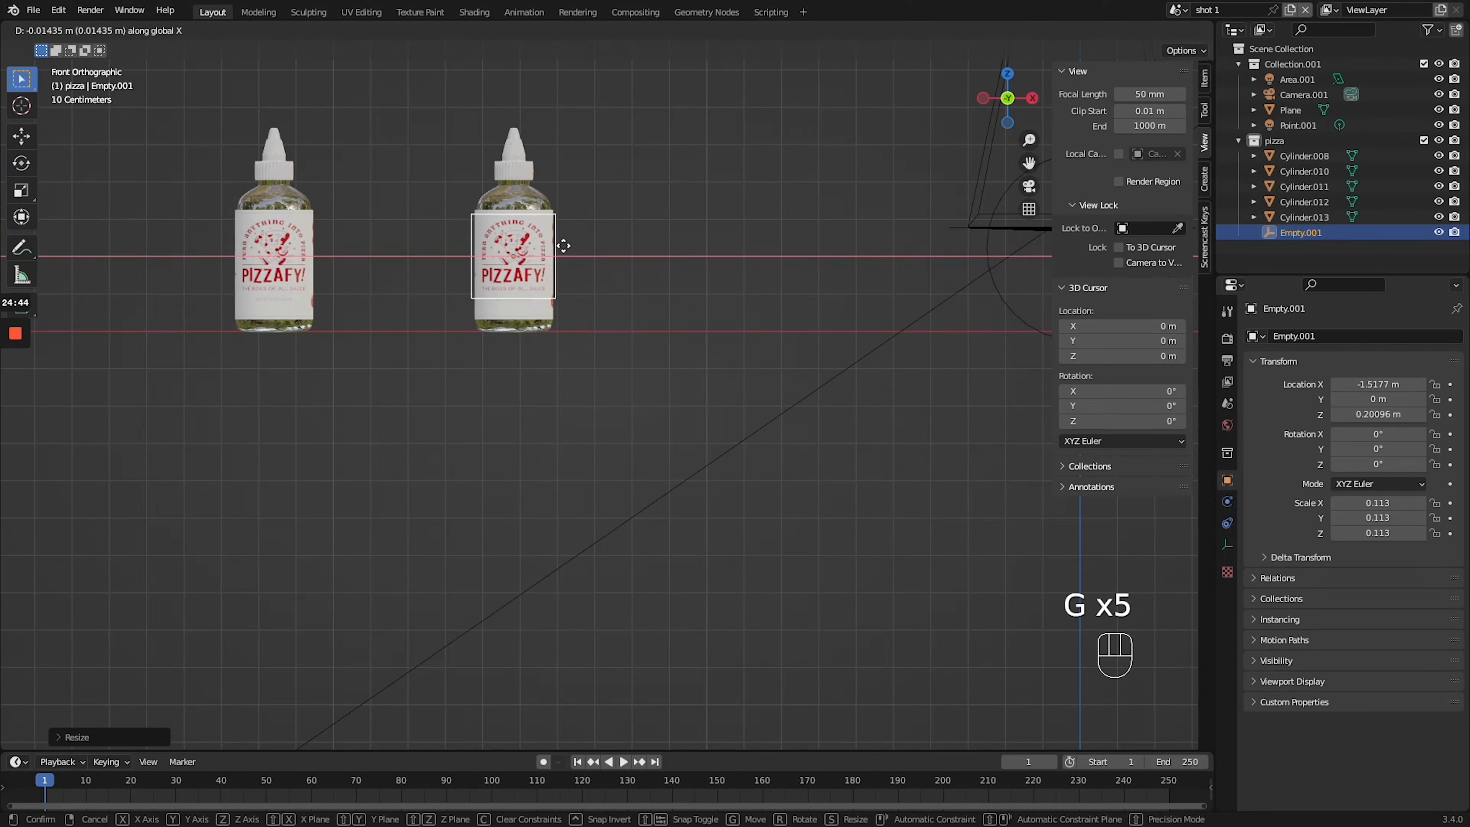
left_click(561, 244)
middle_click_drag(561, 243, 683, 313)
middle_click_drag(938, 353, 828, 337)
- Parent the joined bottle to the cube empty, test the link by moving it, and undo the test move
left_click(481, 277)
left_click(535, 155, "shift")
key("ctrl+p")
left_click(535, 155)
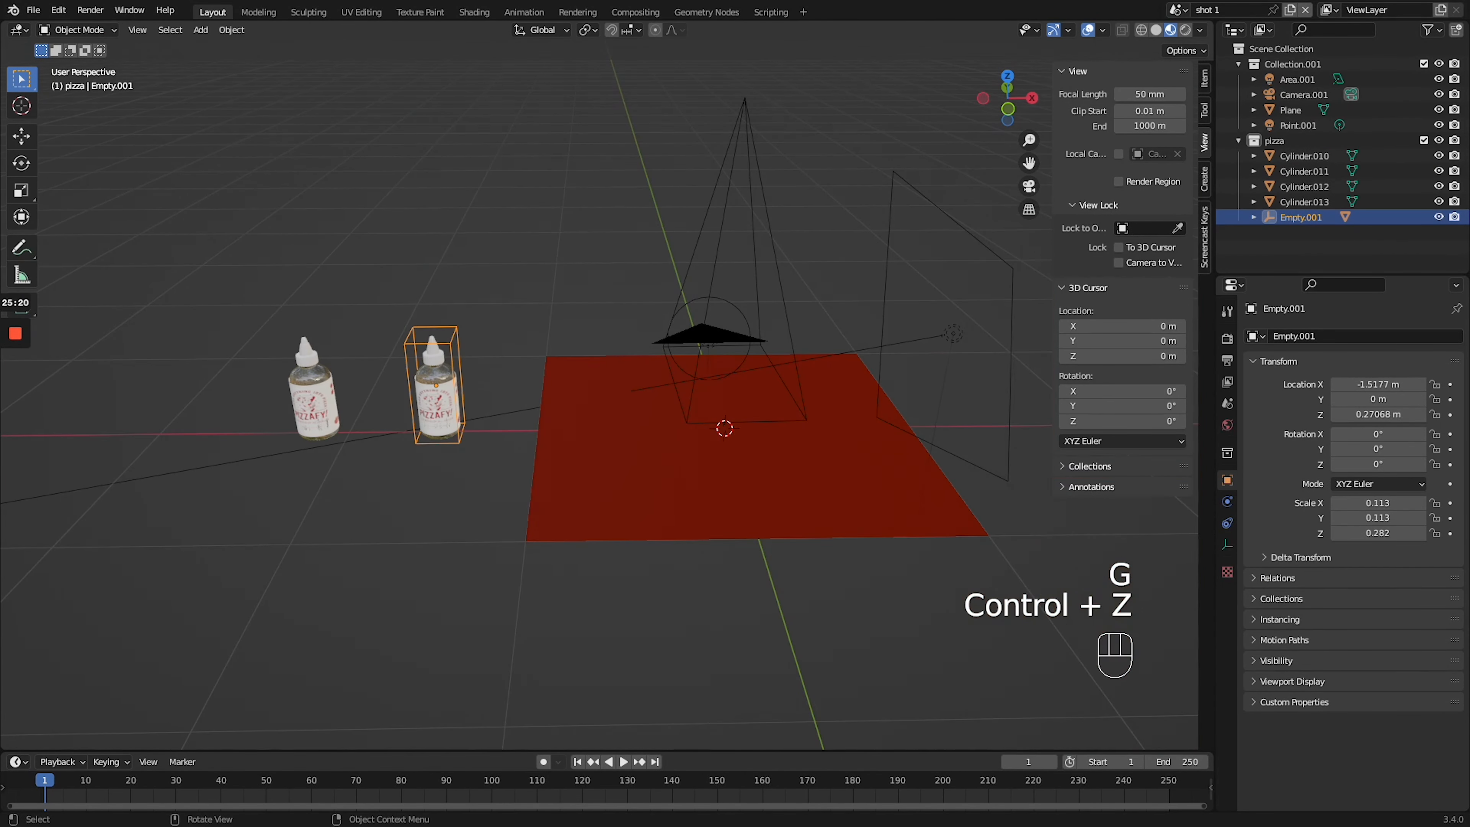
key("g")
key("ctrl+z")
key("ctrl+z")
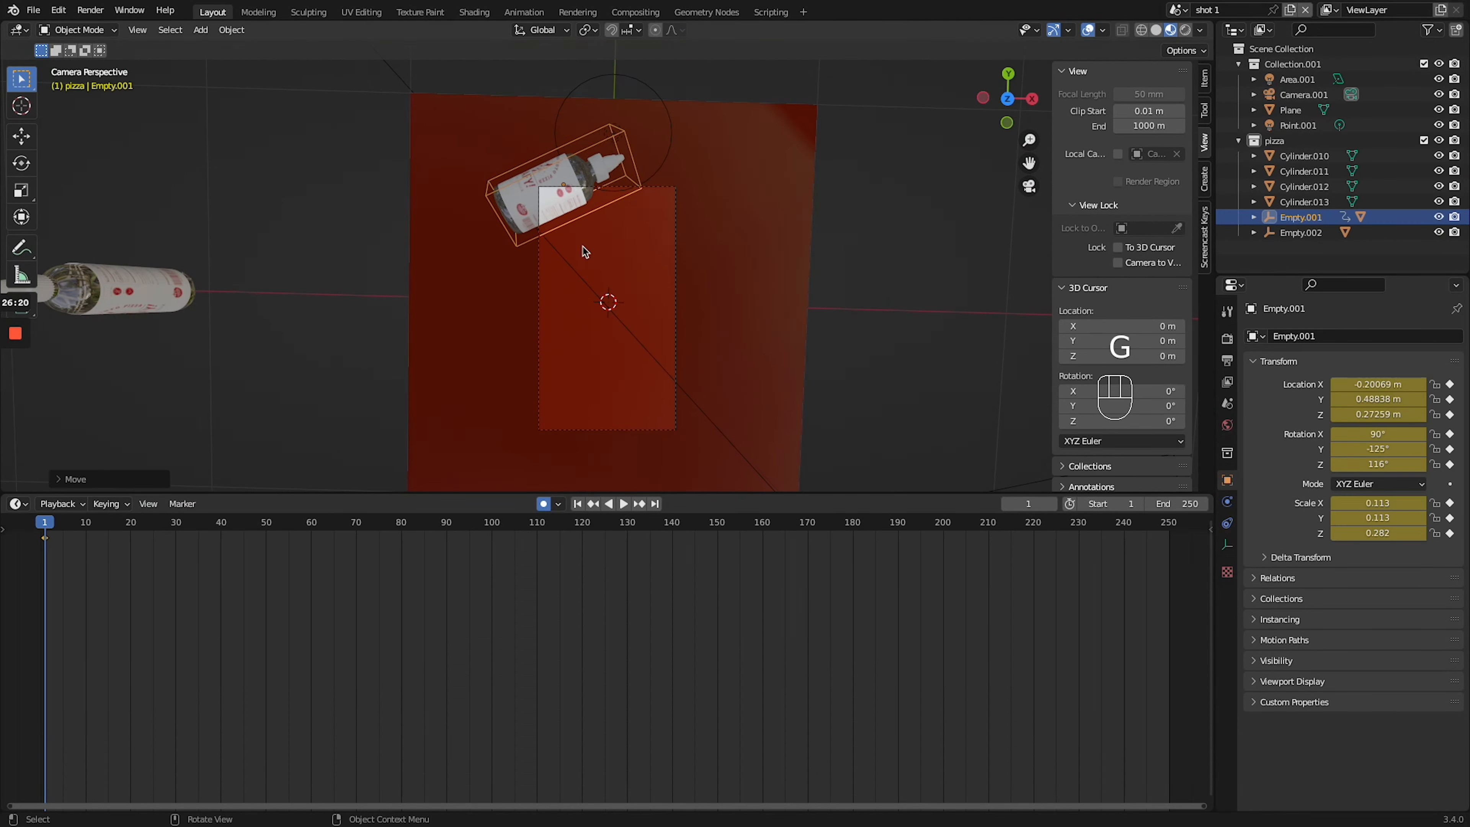
- Lay the bottle's empty diagonally on the red plane and keyframe its movement from frame 1 to frame 40
key("ctrl+z")
key("KP_7")
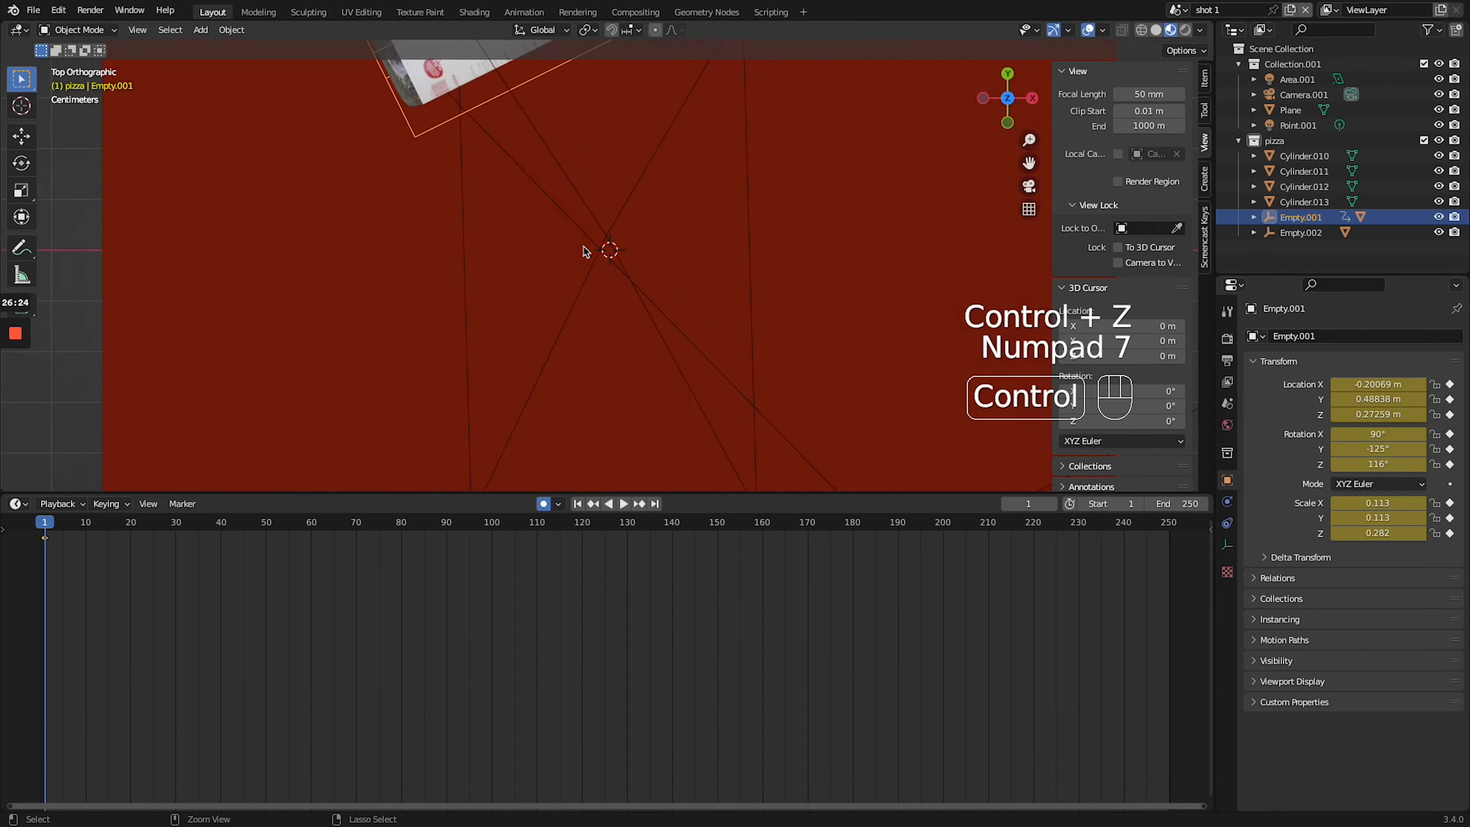
left_click(31, 526)
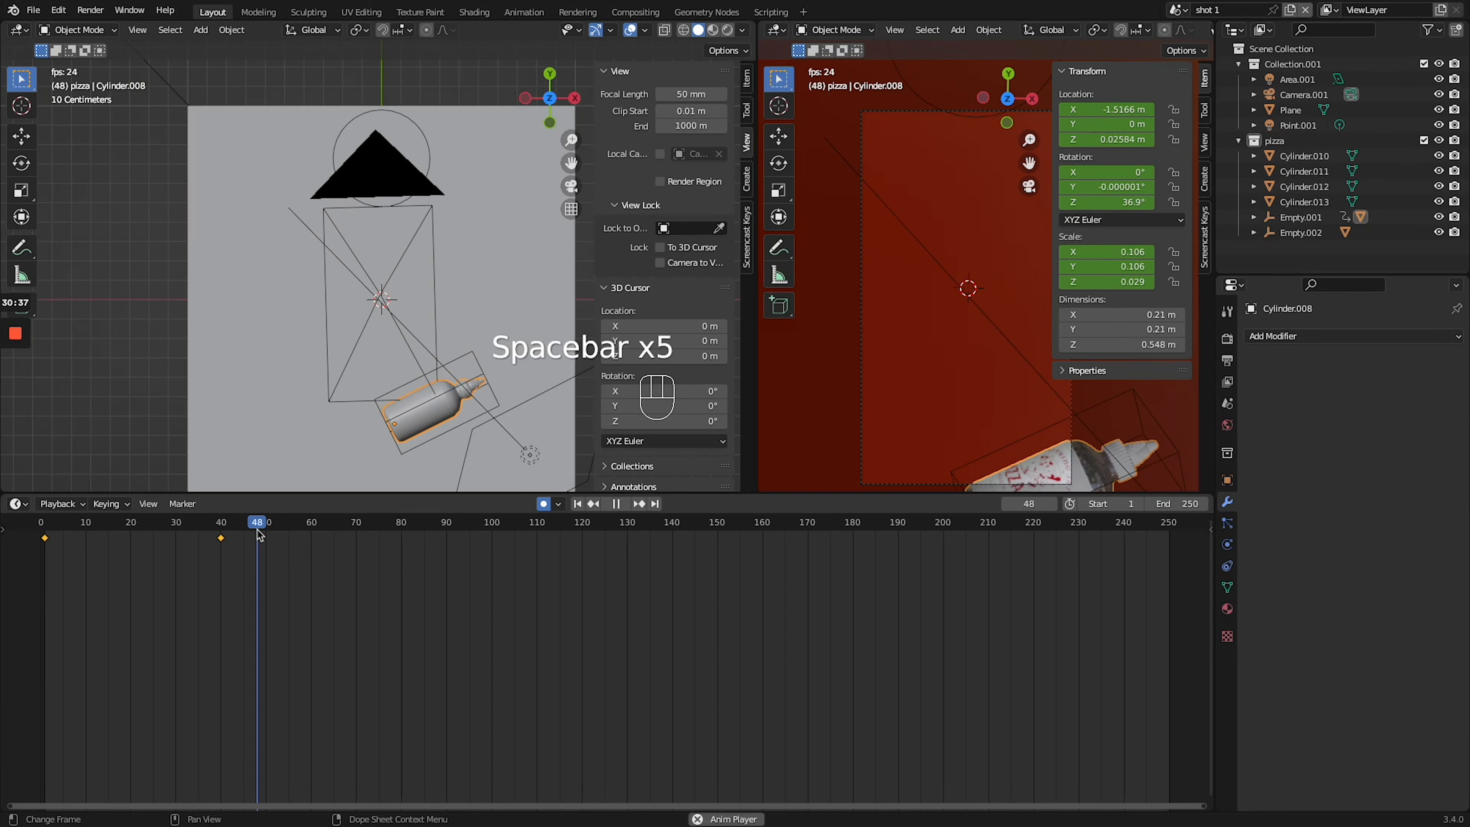
- Play back the bottle's movement repeatedly and retime its end keyframe to frame 60
key("space")
key("space")
key("space")
key("ctrl+z")
key("space")
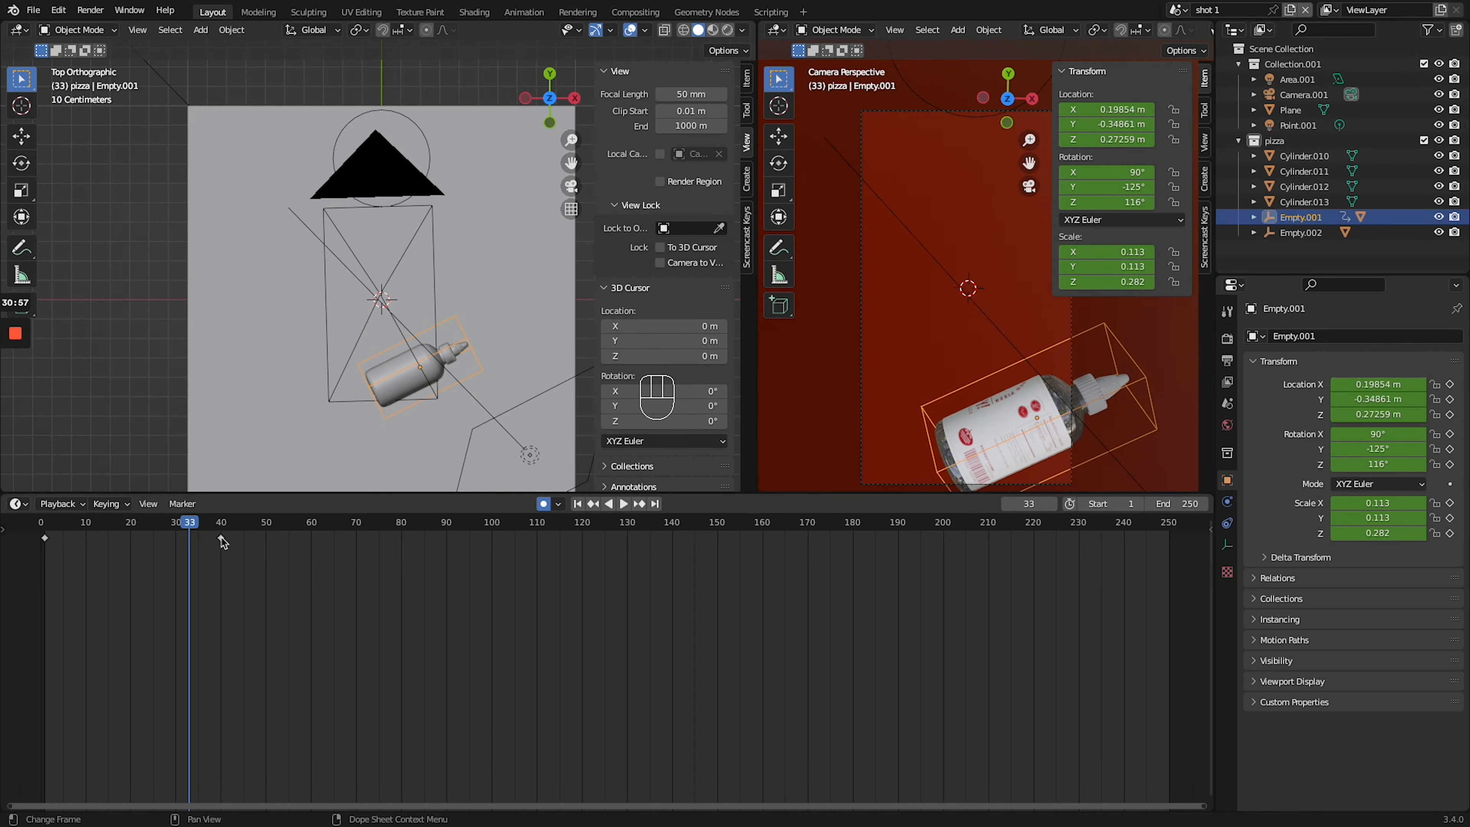
key("KP_7")
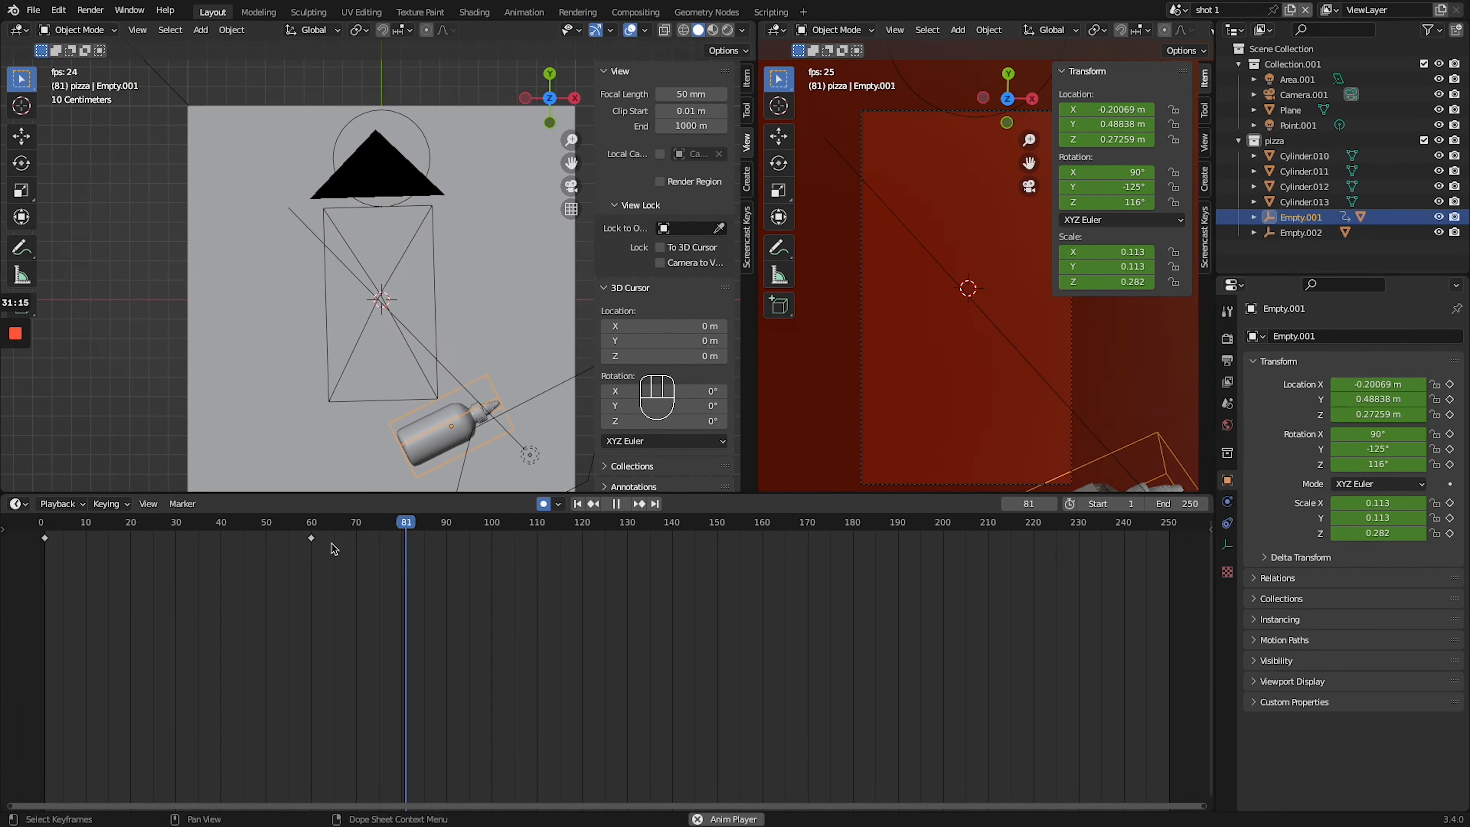
key("space")
key("space")
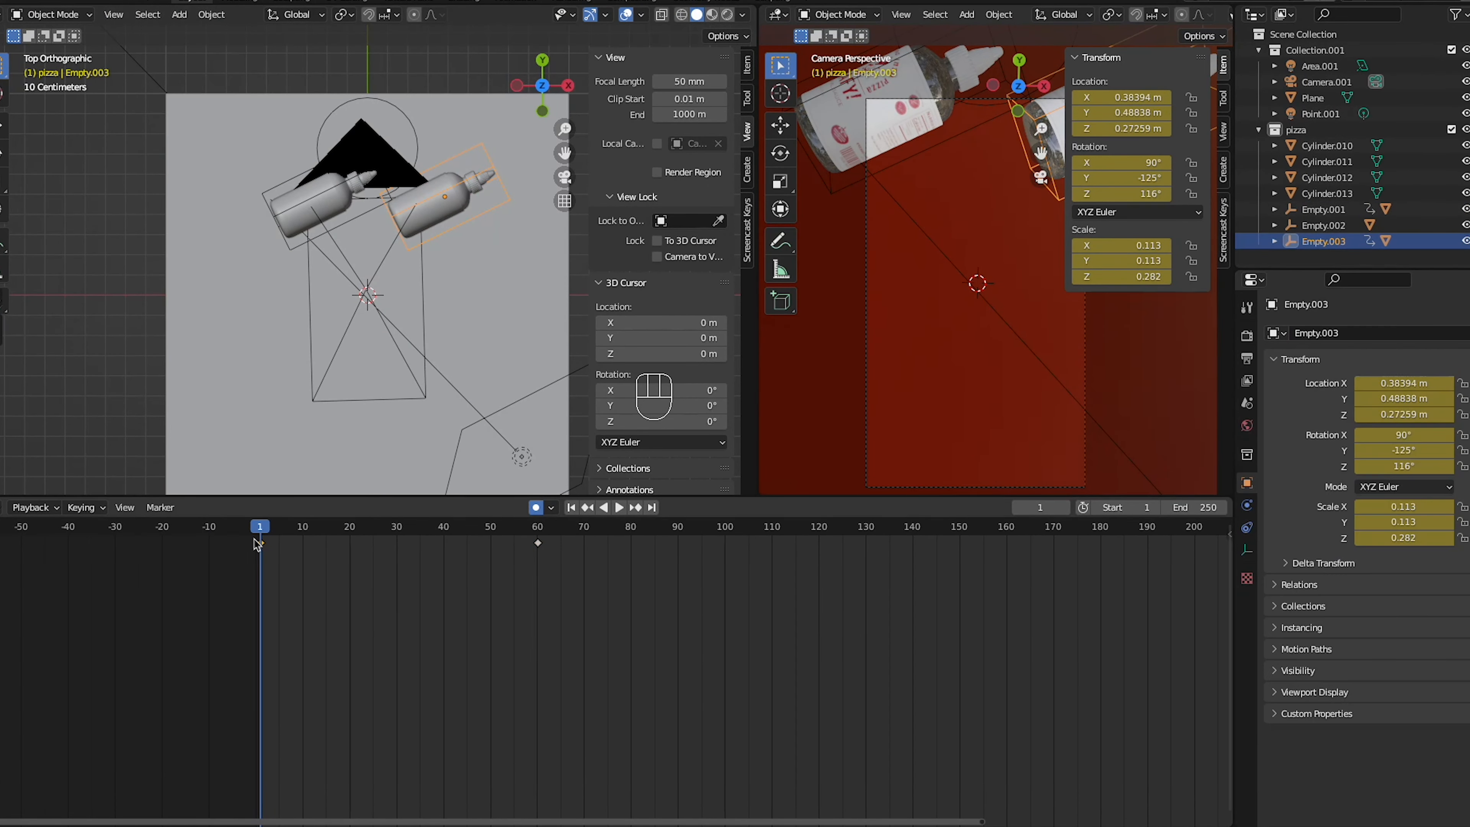
- Place a second animated bottle with its own empty beside the first and set its end position at frame 60
key("g")
key("g")
key("ctrl+z")
left_click(538, 536)
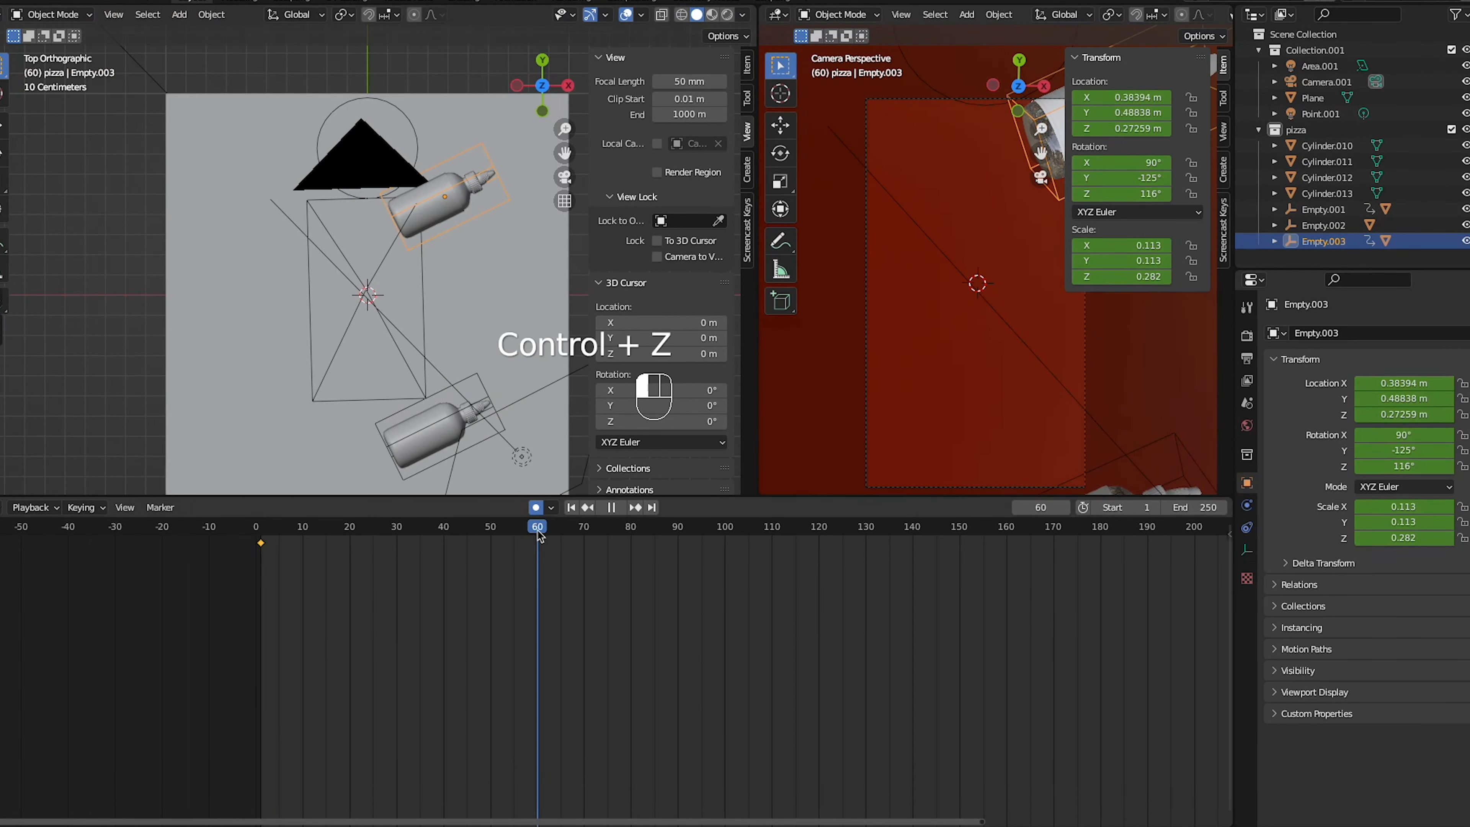
key("space")
key("space")
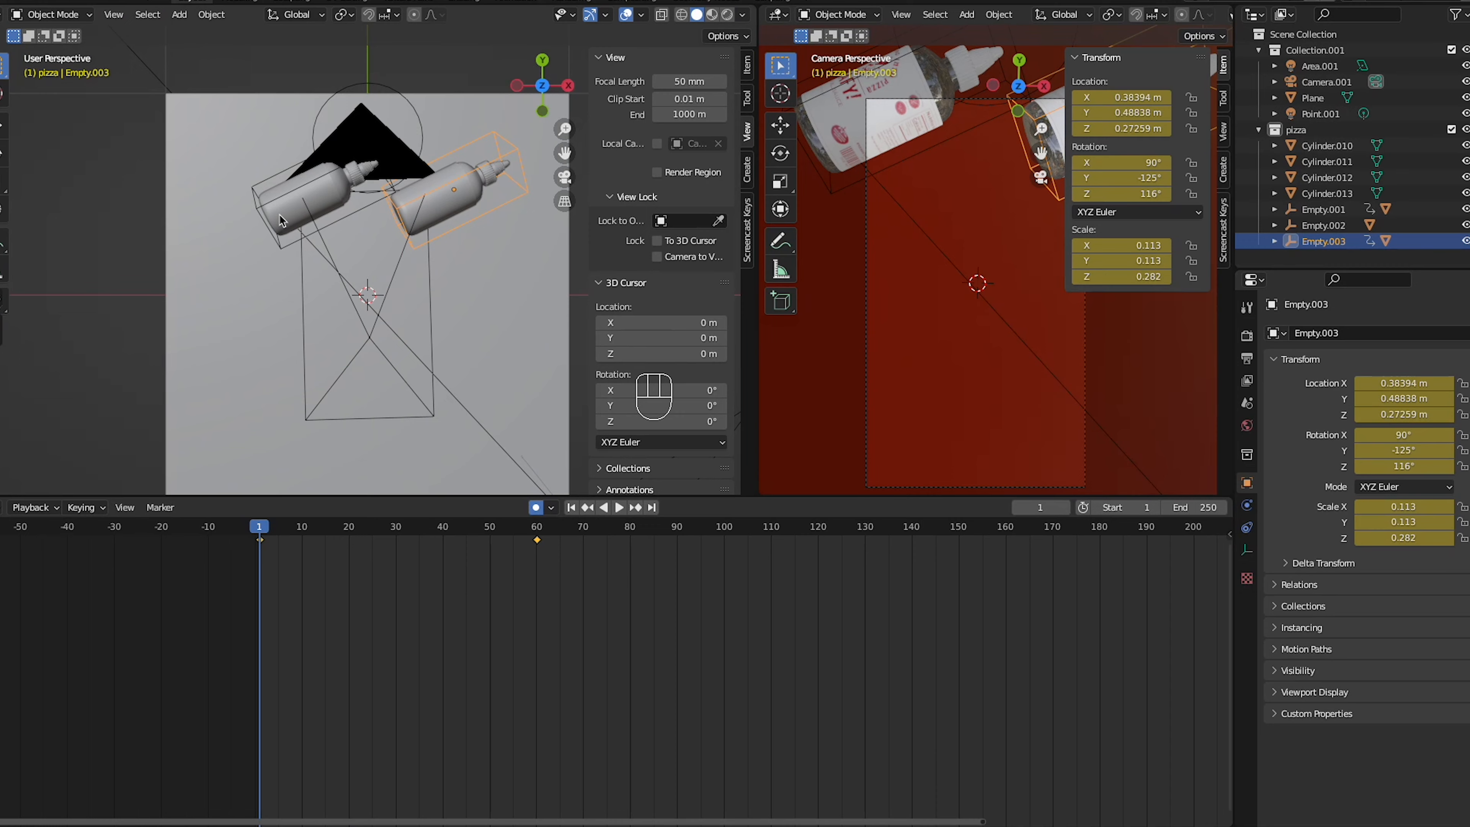
key("ctrl+z")
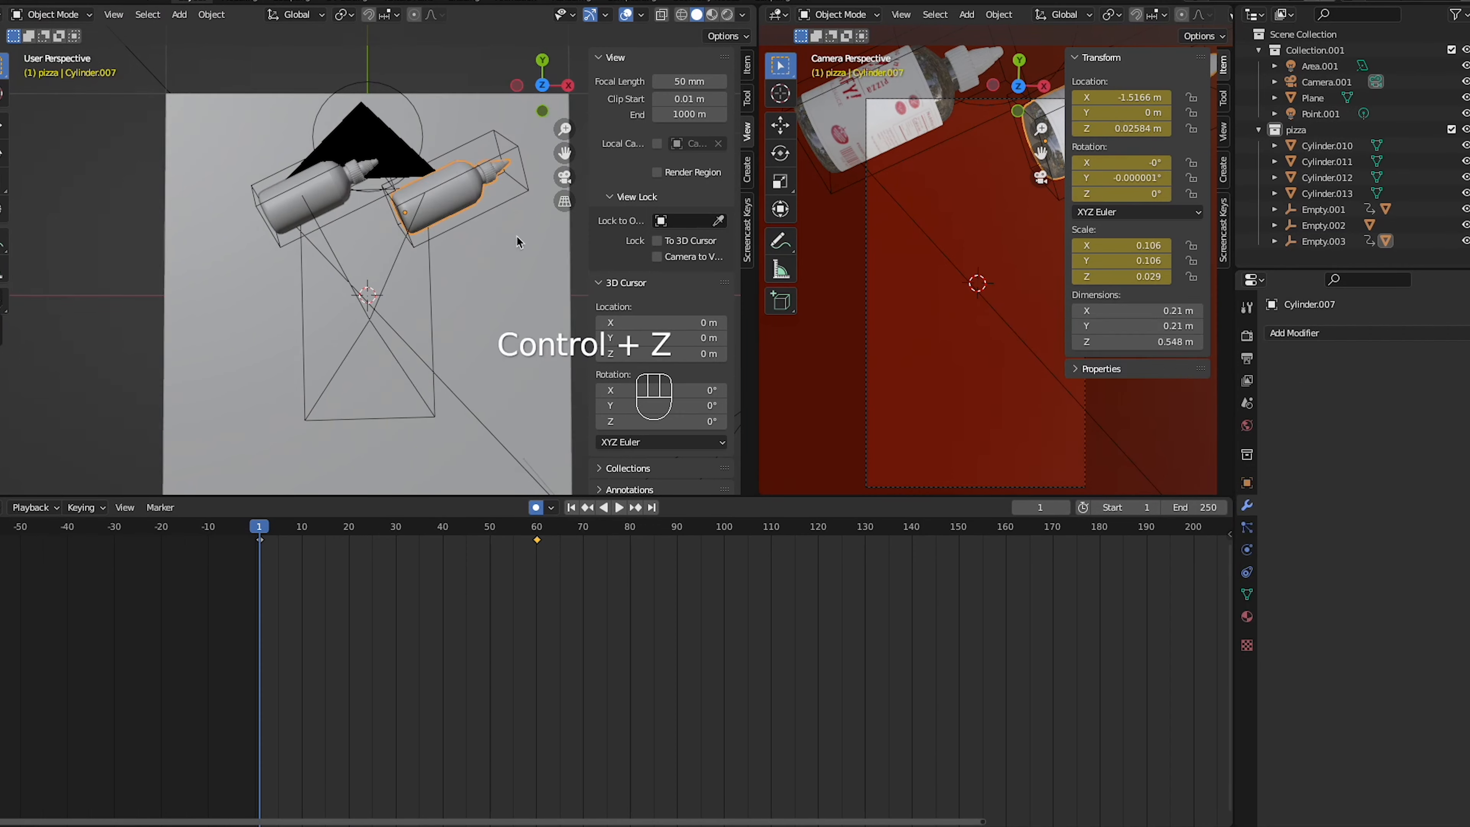
- Duplicate the first bottle with its empty along Y, place the copy above the other two, and play the animation
key("KP_7")
left_click(304, 200)
left_click(255, 195, "shift")
key("shift+d")
key("y")
left_click(242, 123)
key("g")
key("space")
key("space")
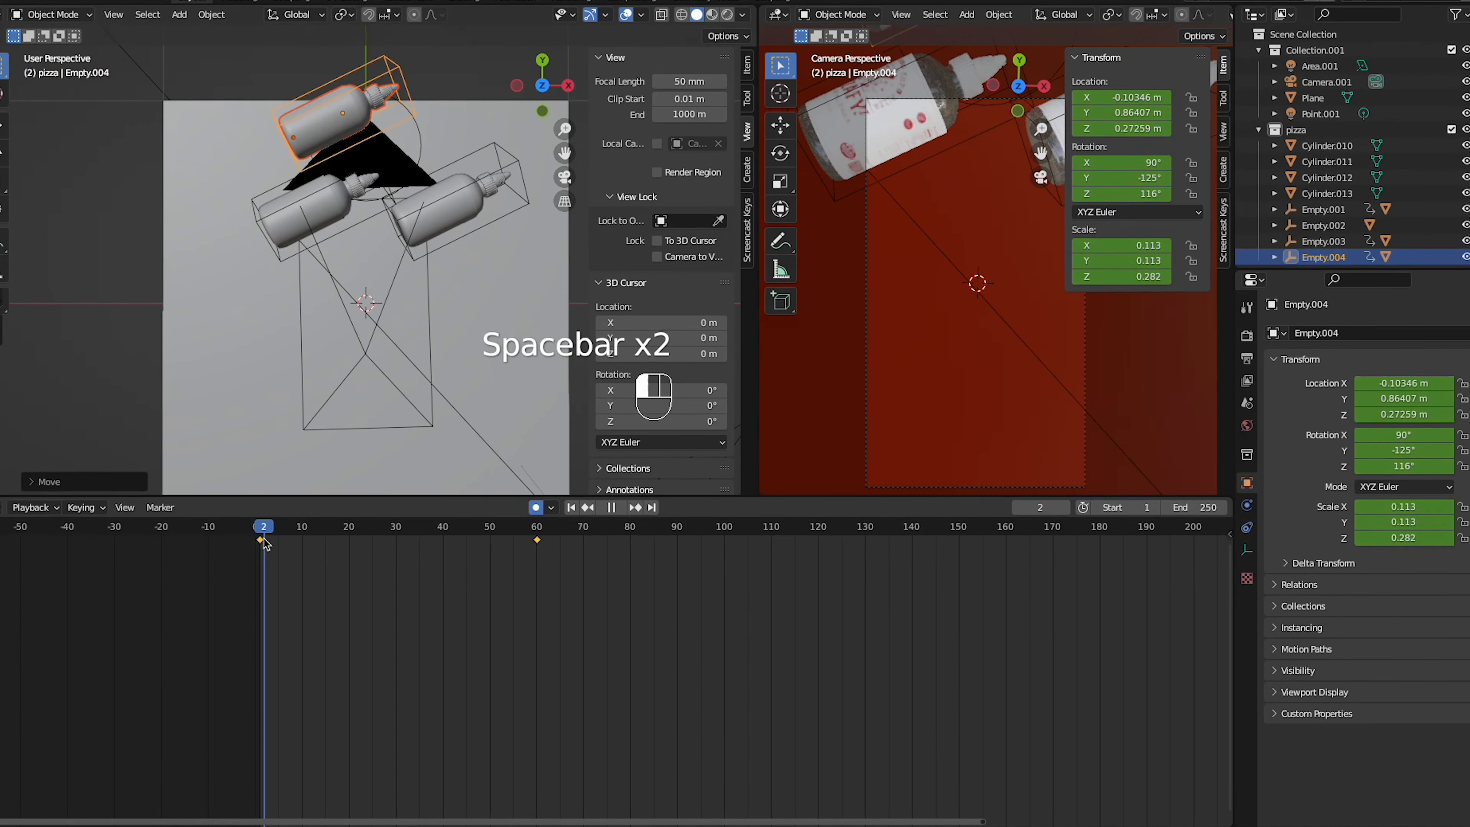
- Adjust the third bottle's start position above the other two and its end position near the plane's lower-right area
key("g")
left_click(489, 459)
key("Delete")
key("Delete")
key("ctrl+z")
key("ctrl+z")
key("g")
left_click(371, 104)
key("Delete")
key("g")
left_click(426, 66)
key("g")
- Play back the three-bottle animation to check the bottles' spacing and movement
key("space")
key("space")
key("space")
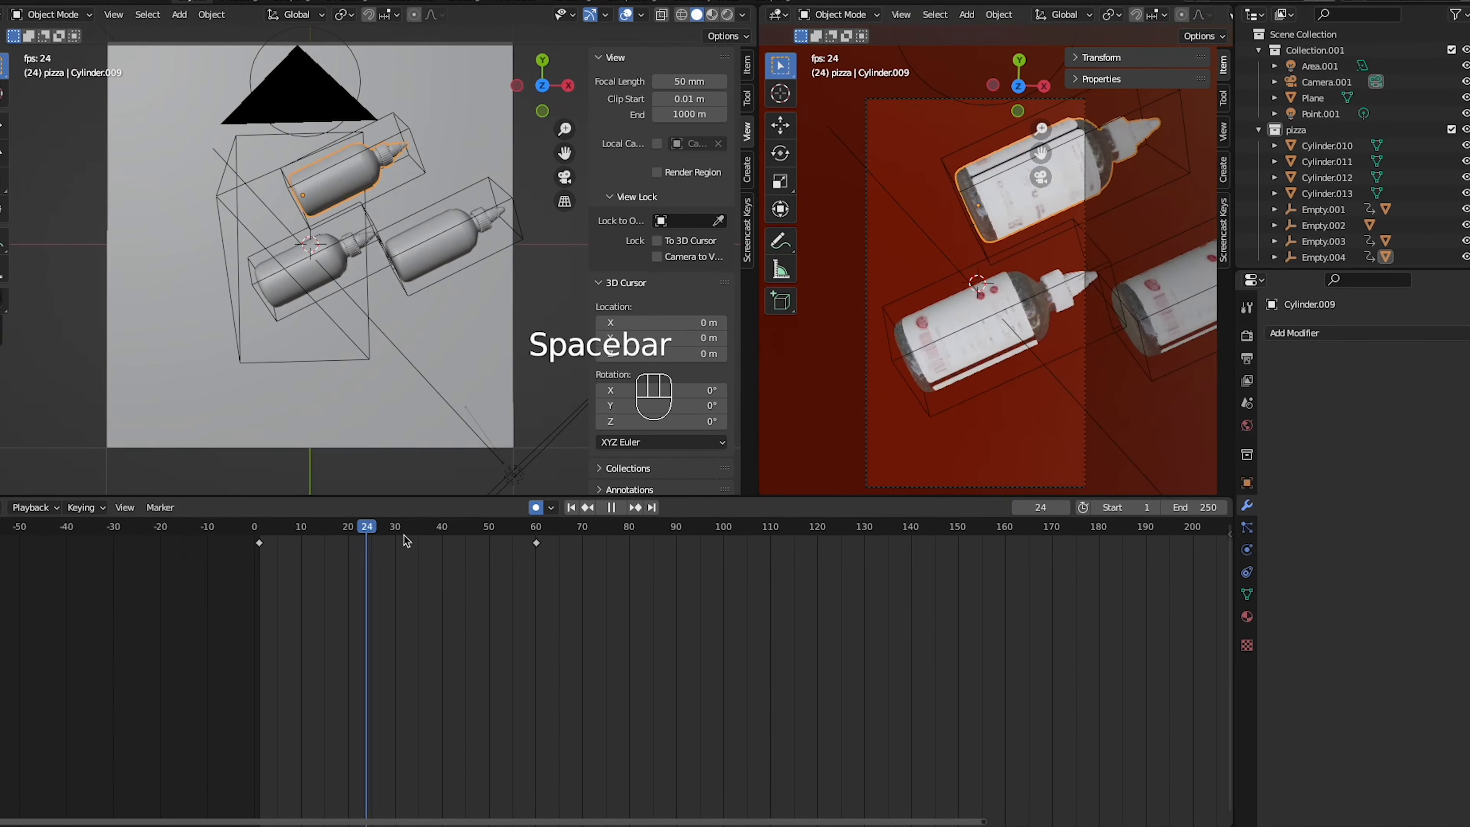
key("space")
key("space")
key("space")
key("space")
key("space")
key("space")
key("space")
key("space")
key("space")
- Reframe the camera over the bottles with Camera to View enabled, and turn that lock off
key("KP_0")
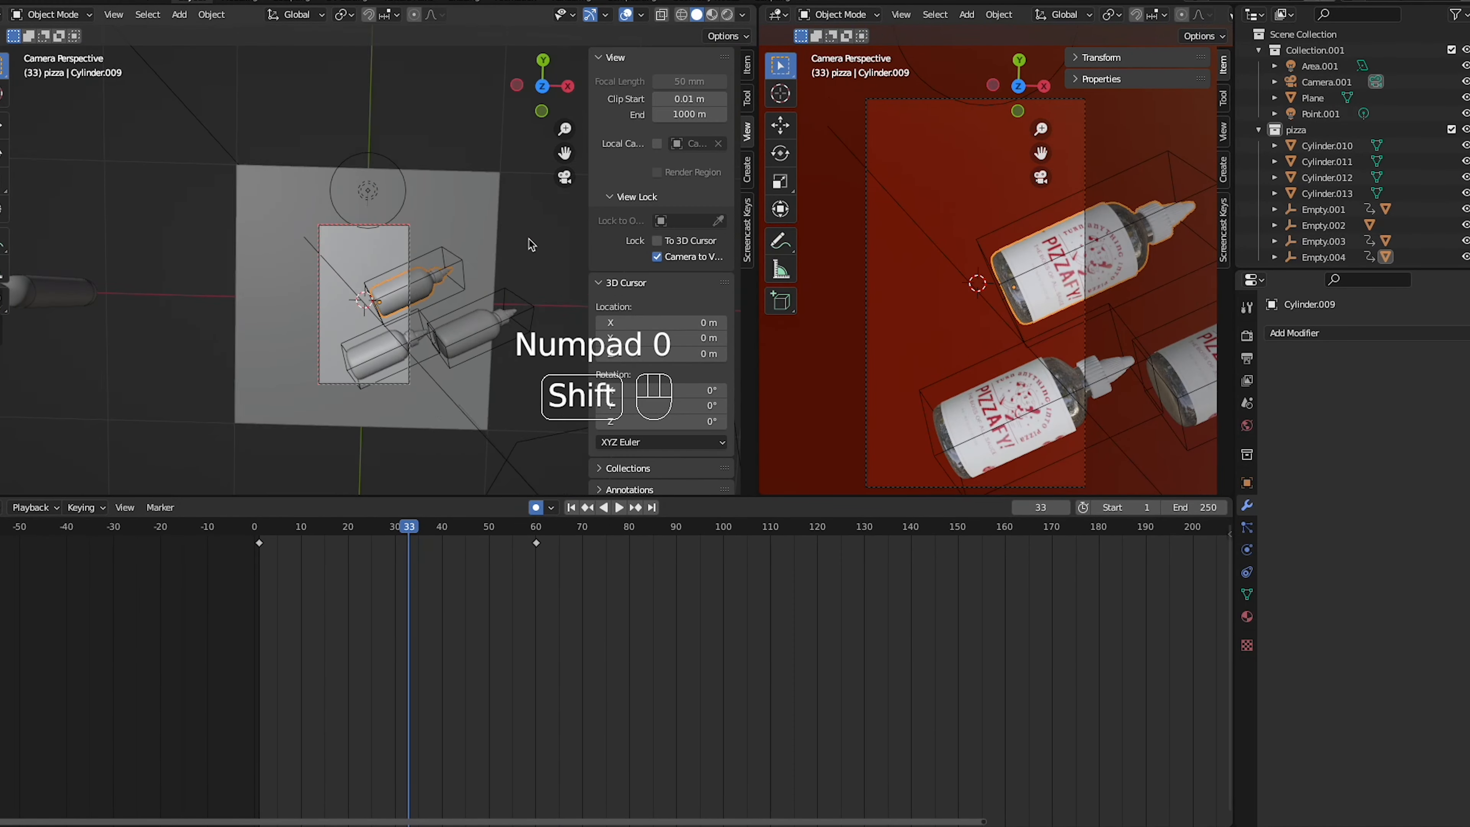
middle_click_drag(532, 243, 512, 231, "shift")
left_click(657, 257)
- Review the reframed animation and end the scene's frame range at frame 60
key("space")
left_click_drag(412, 536, 293, 538)
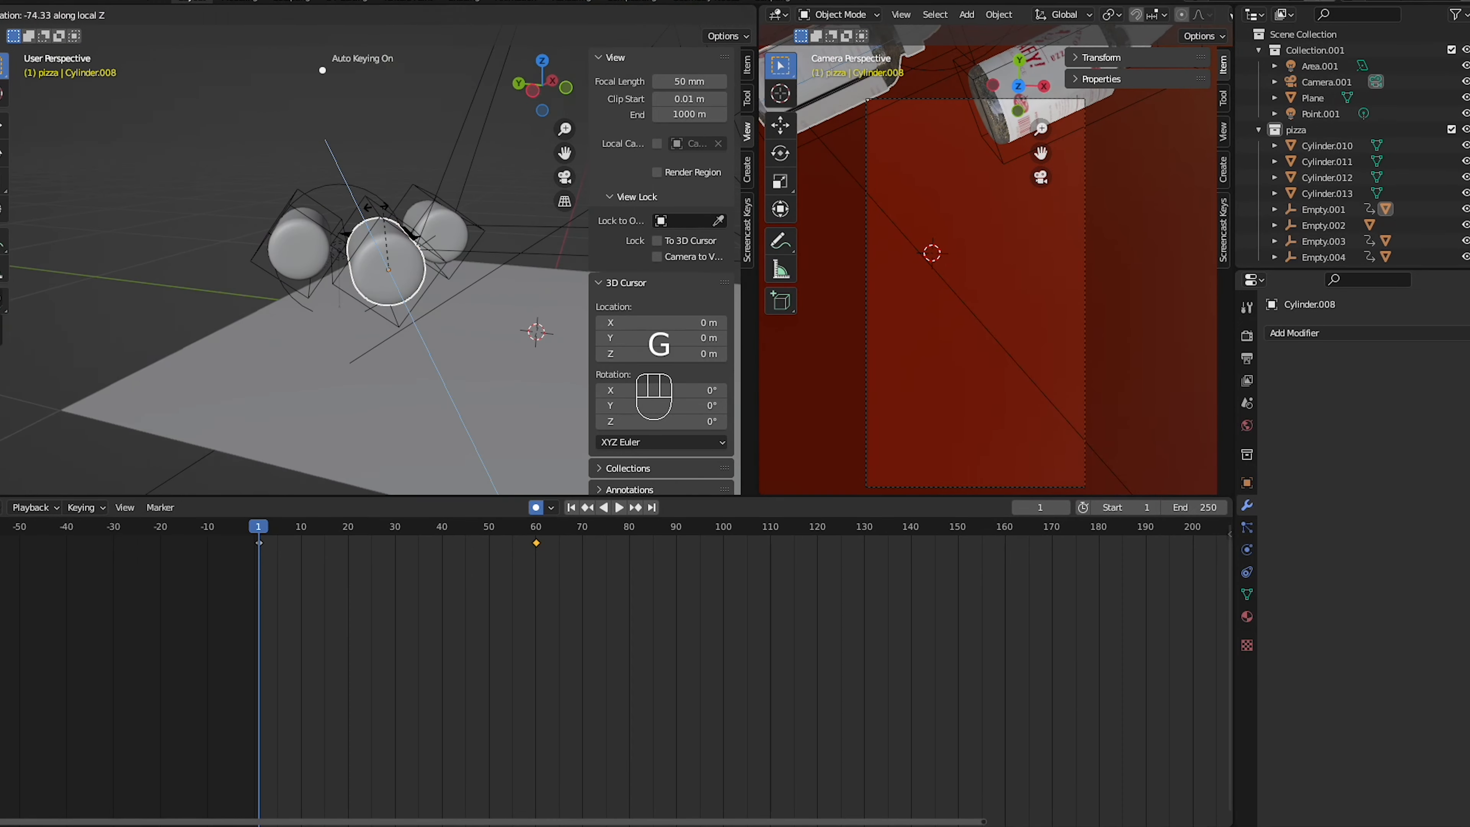
key("space")
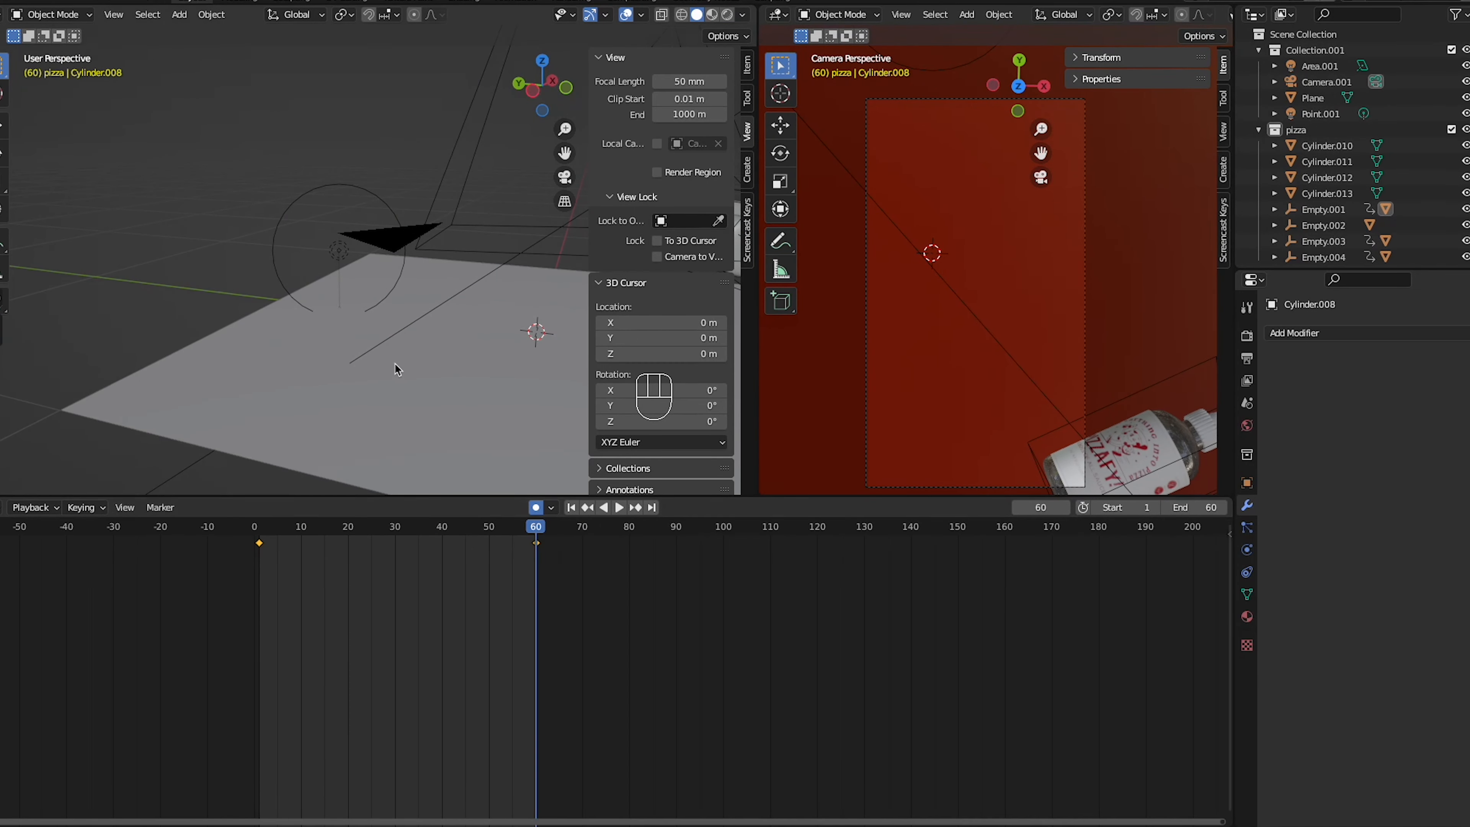
- Move a bottle's frame 60 position farther toward the plane's lower right in top view and replay the animation
key("KP_7")
left_click(456, 370)
key("g")
left_click(551, 423)
key("space")
key("space")
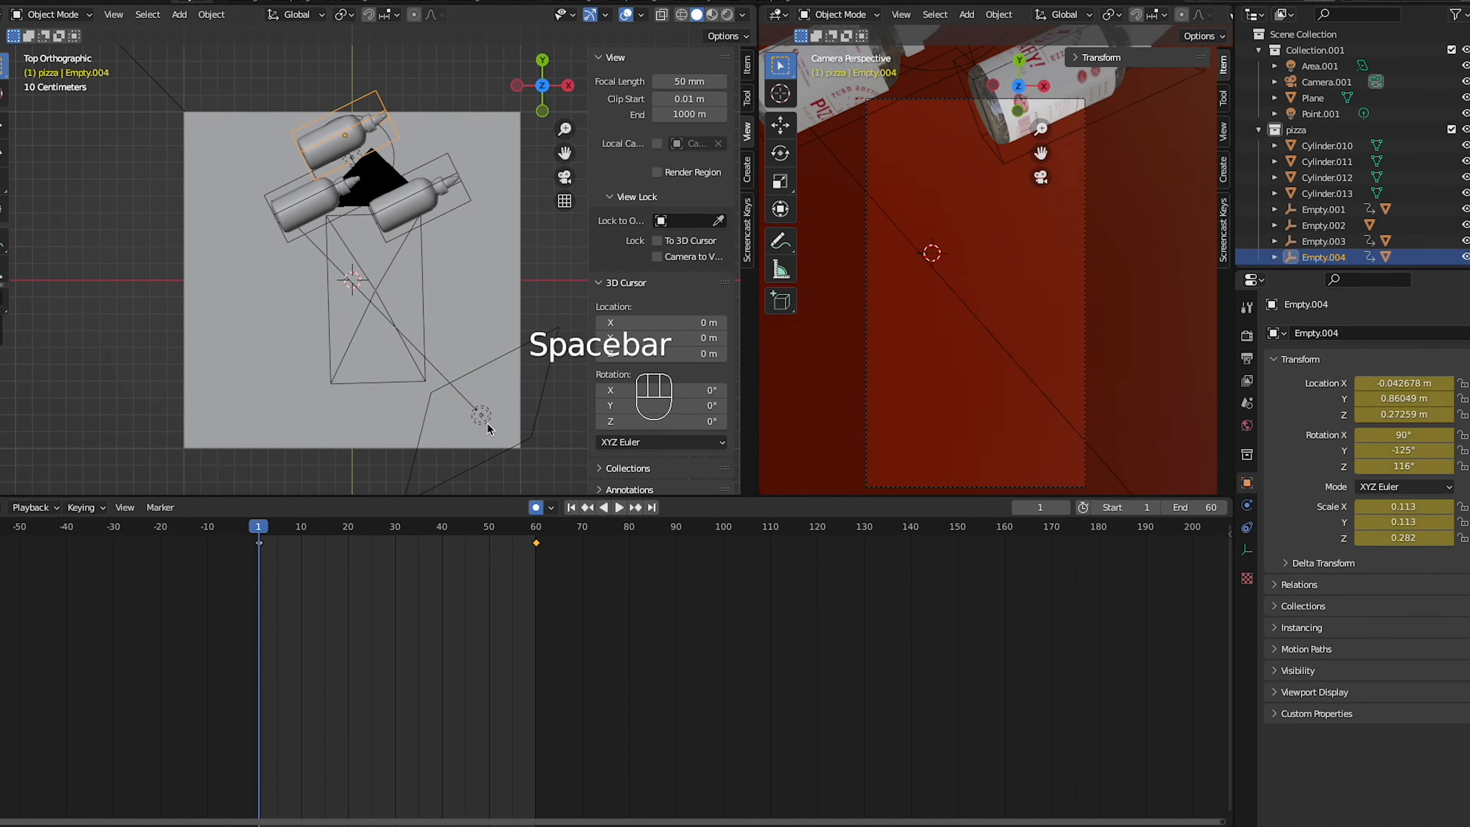
- Delete the existing area light and enable Ambient Occlusion, Bloom, Screen Space Reflections and Motion Blur for Eevee
left_click(482, 417)
key("Delete")
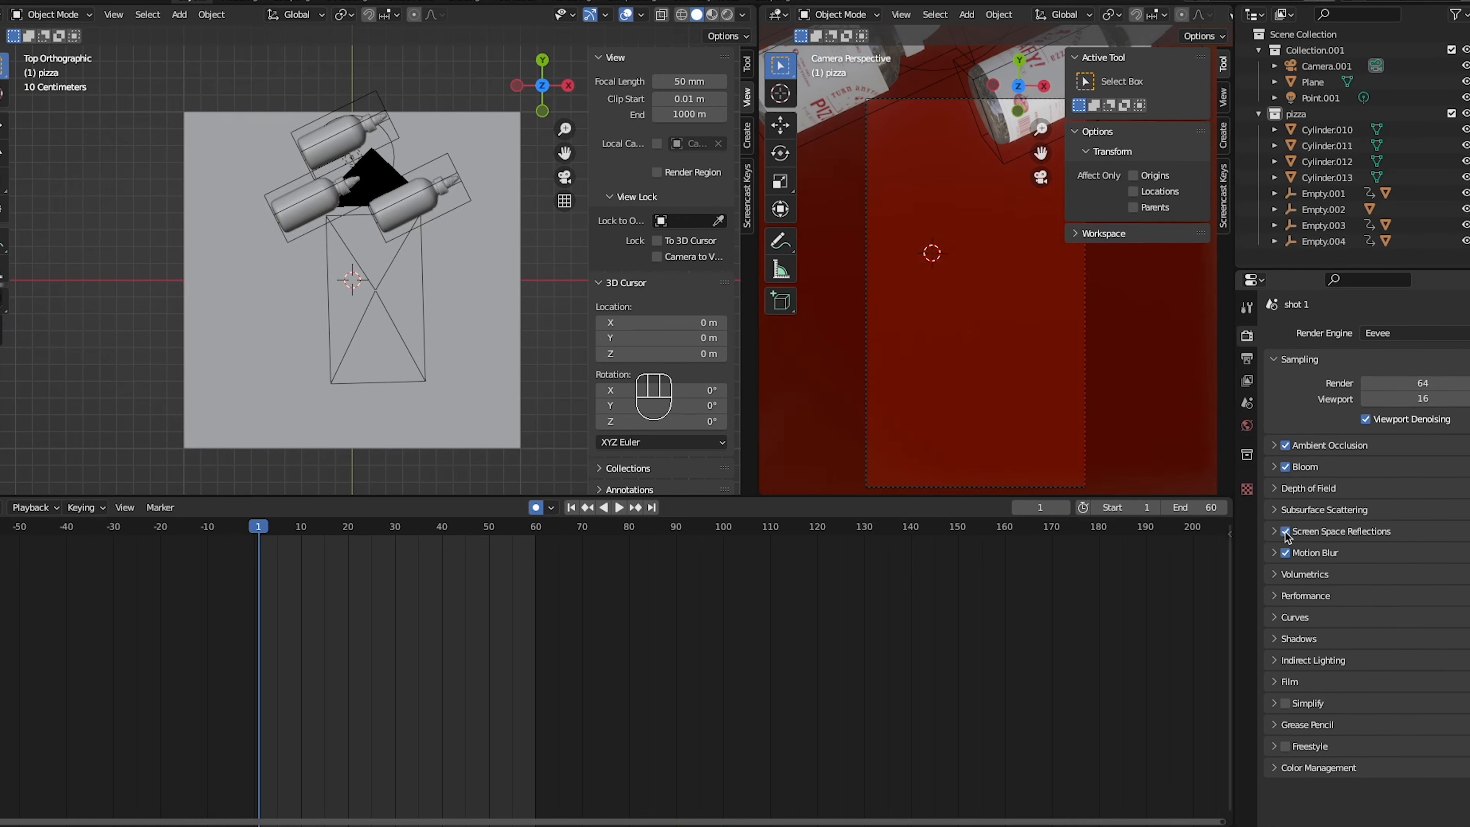
- Add a new area light and raise it along Z above the red plane
middle_click_drag(399, 371, 391, 289)
key("shift+a")
left_click(452, 376)
key("g")
key("z")
left_click(446, 200)
key("Delete")
- Move the new area light about 0.81 m along Y toward the bottles' starting positions
middle_click_drag(312, 191, 376, 226)
key("g")
key("y")
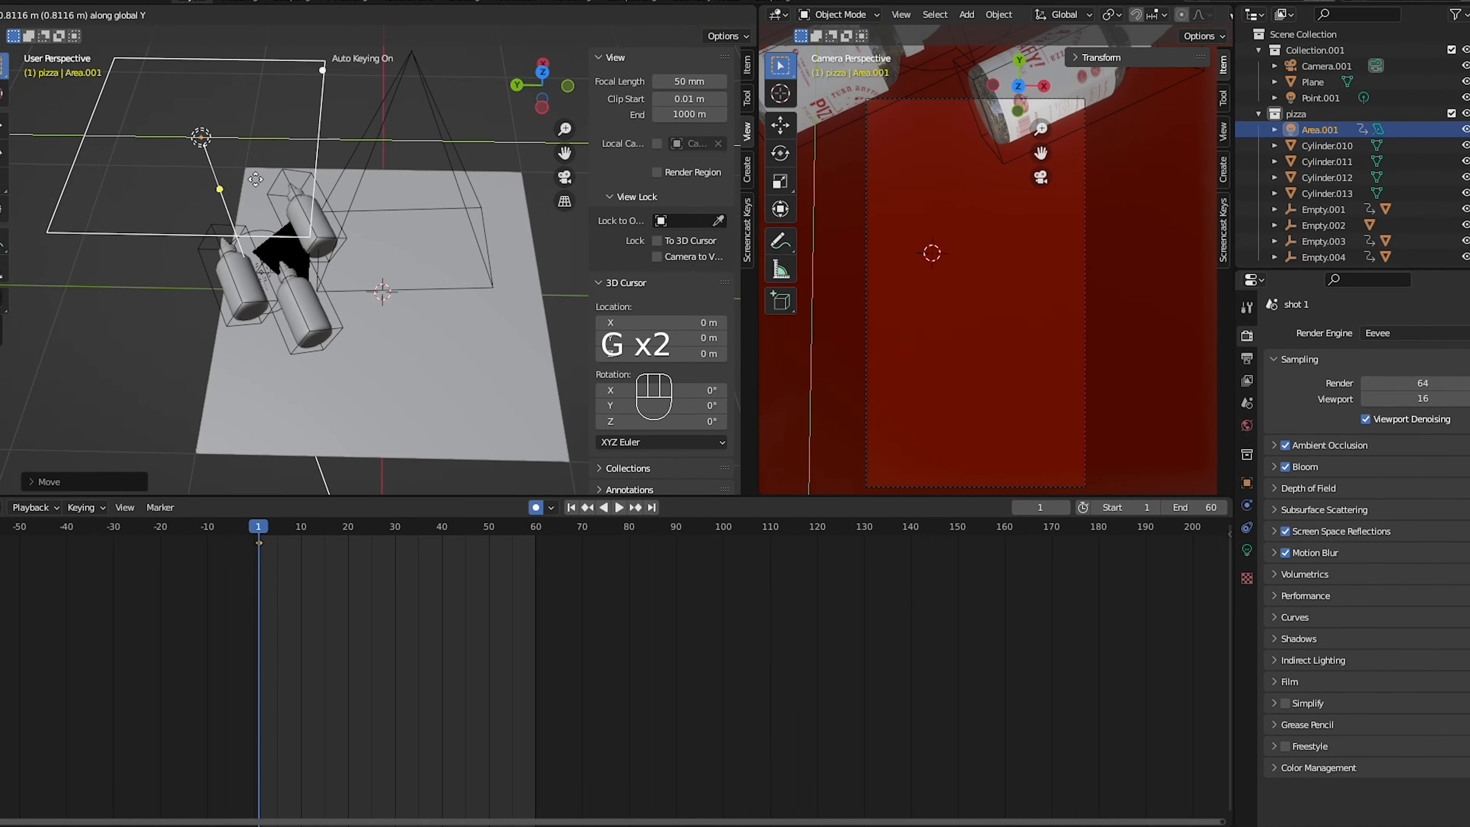
left_click(255, 180)
- Give the area light a power of 100 W and an Ellipse shape, and play the animation under it
key("KP_7")
left_click(1247, 550)
double_click(1423, 444)
key("ctrl+z")
key("space")
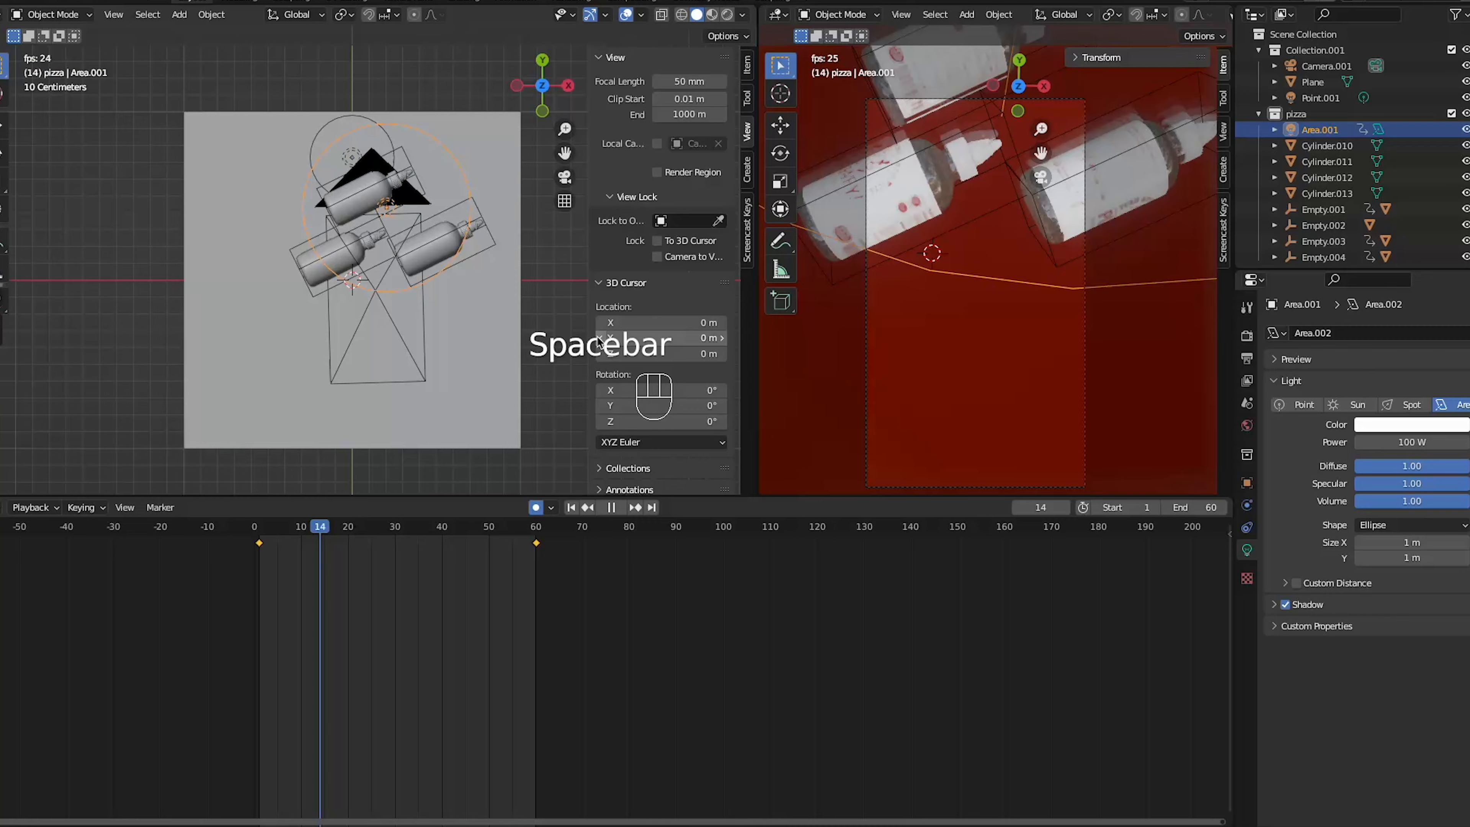
- Switch the render engine to Cycles and set the area light's power to 20 W
key("space")
left_click(1310, 467)
left_click(1310, 467)
left_click(1409, 333)
left_click(1401, 380)
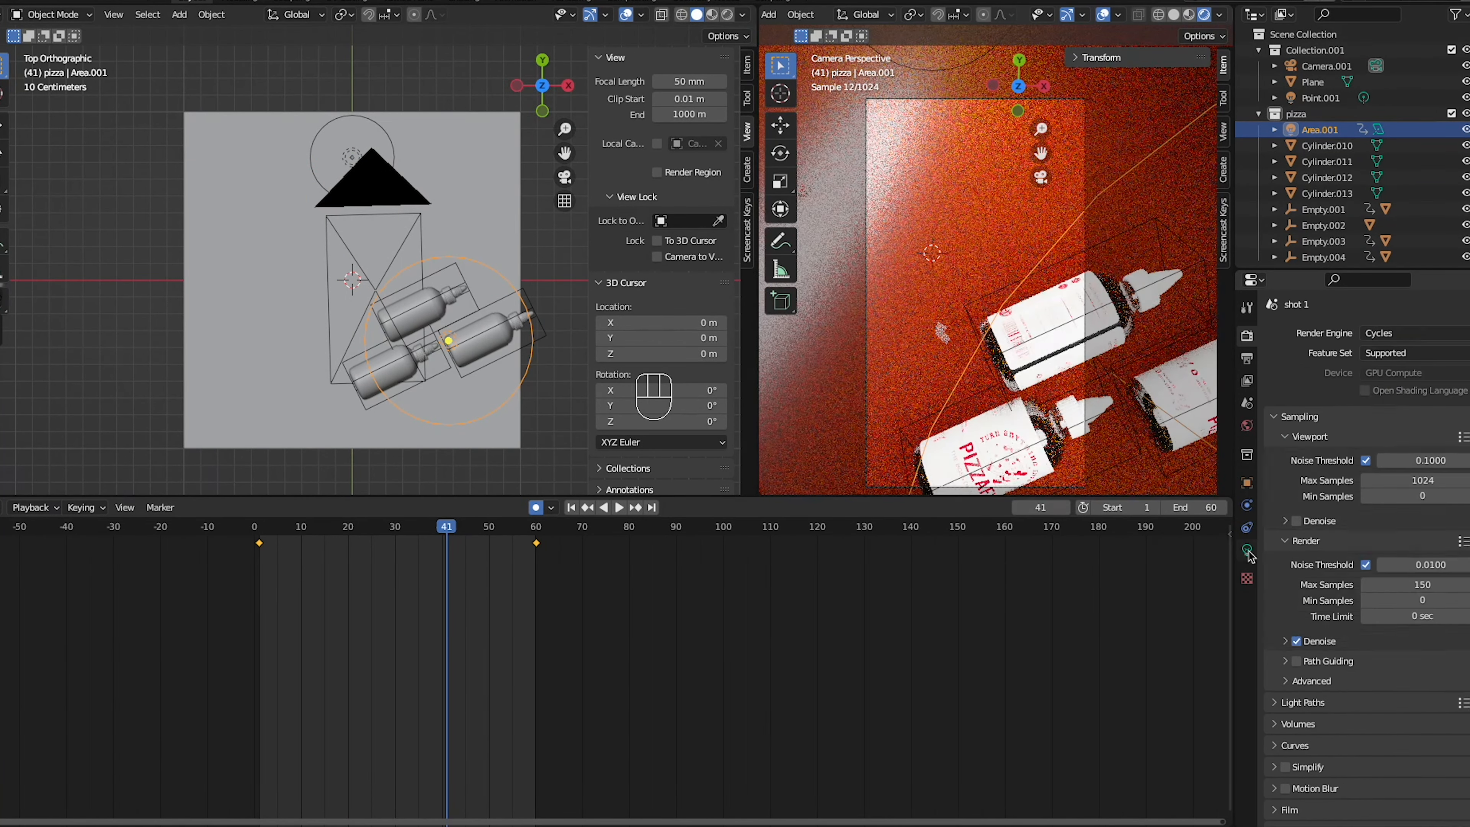
left_click(1246, 551)
double_click(1413, 443)
type("20")
- Reposition the area light over the bottles at frame 51, set its Size X to 0.96 m, rescale it and replay the animation
key("space")
key("space")
key("g")
key("s")
key("s")
key("s")
left_click(516, 371)
left_click(472, 390)
left_click_drag(1412, 483, 1404, 484)
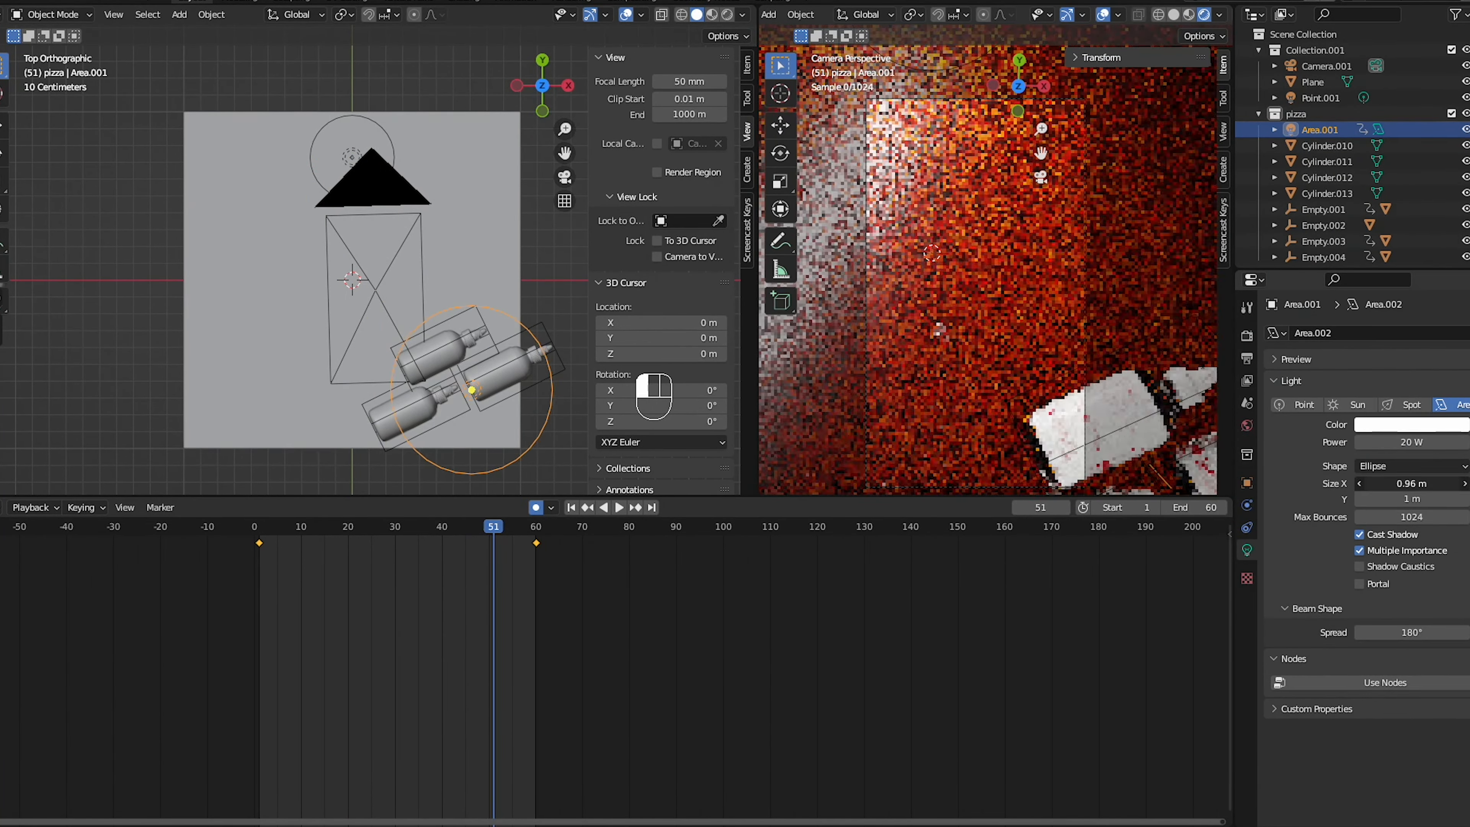
key("s")
left_click(498, 394)
key("space")
- Delete the point light at the far end of the plane and replay the animation
key("space")
left_click(352, 157)
key("Delete")
key("space")
key("space")
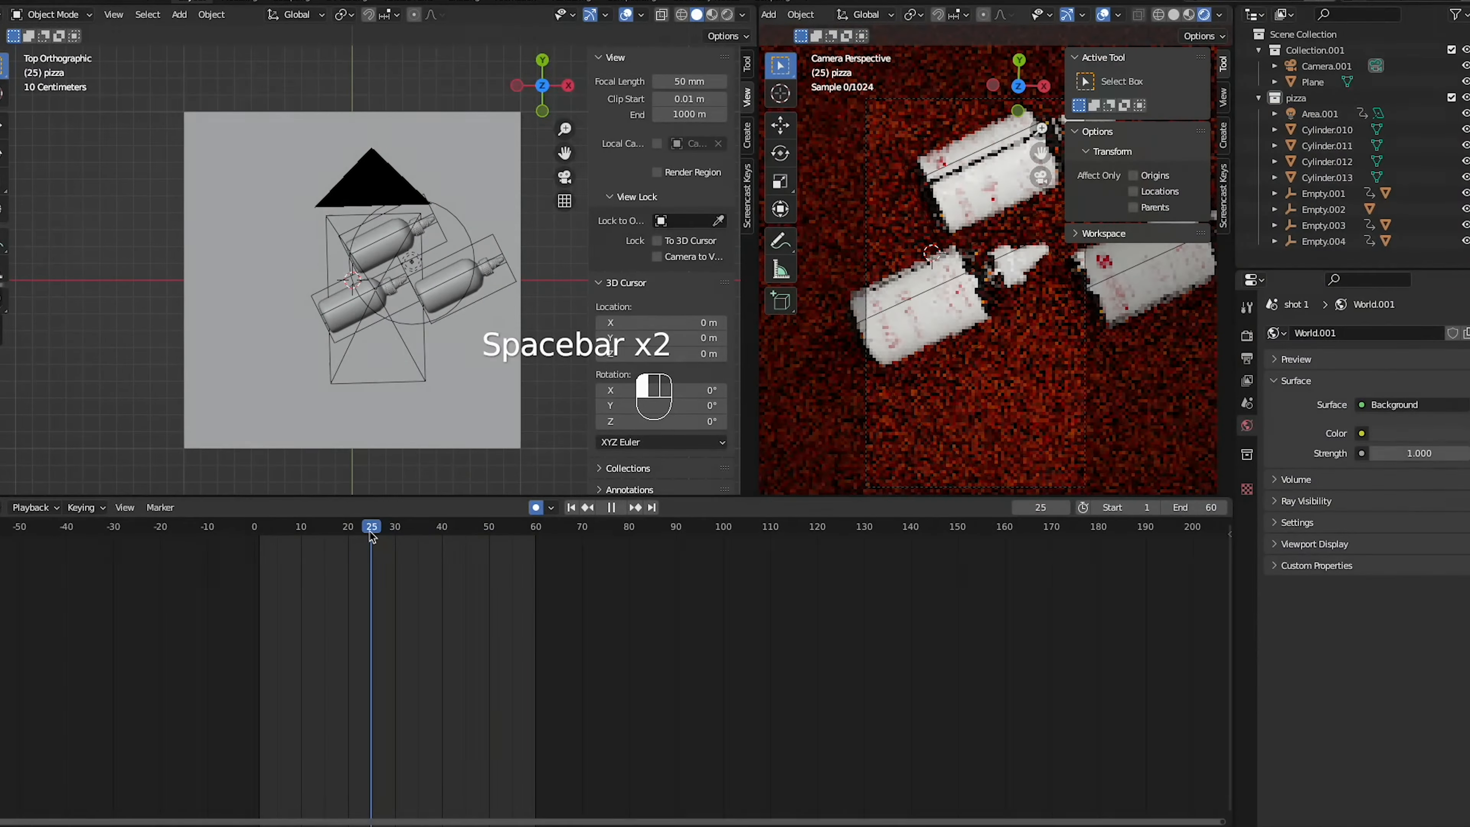
- Render a still image of frame 21 and open the output settings
left_click_drag(371, 527, 353, 527)
left_click(9, 1)
left_click(32, 99)
left_click(1246, 336)
left_click(65, 2)
left_click(98, 12)
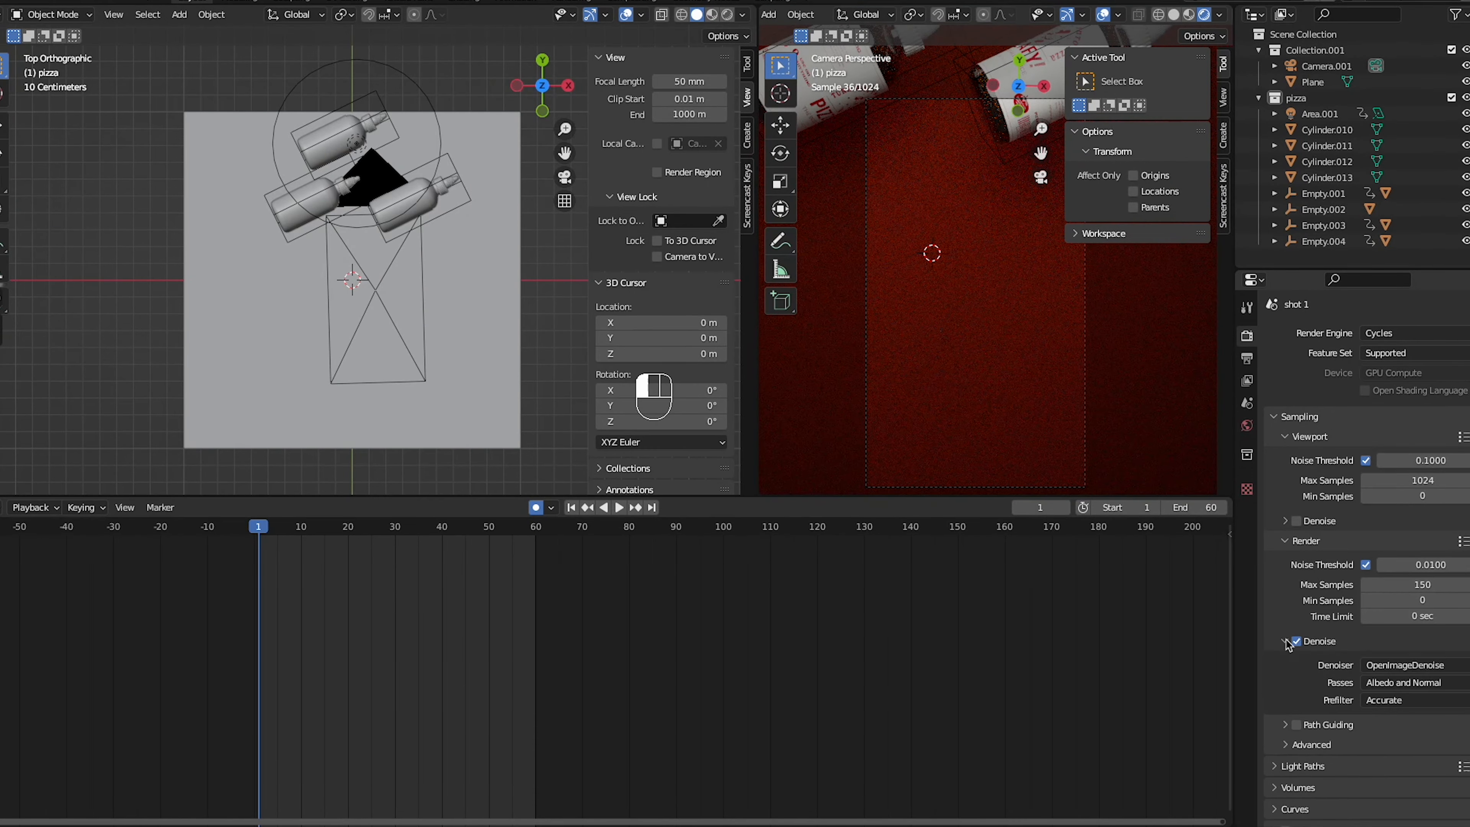
left_click(1247, 359)
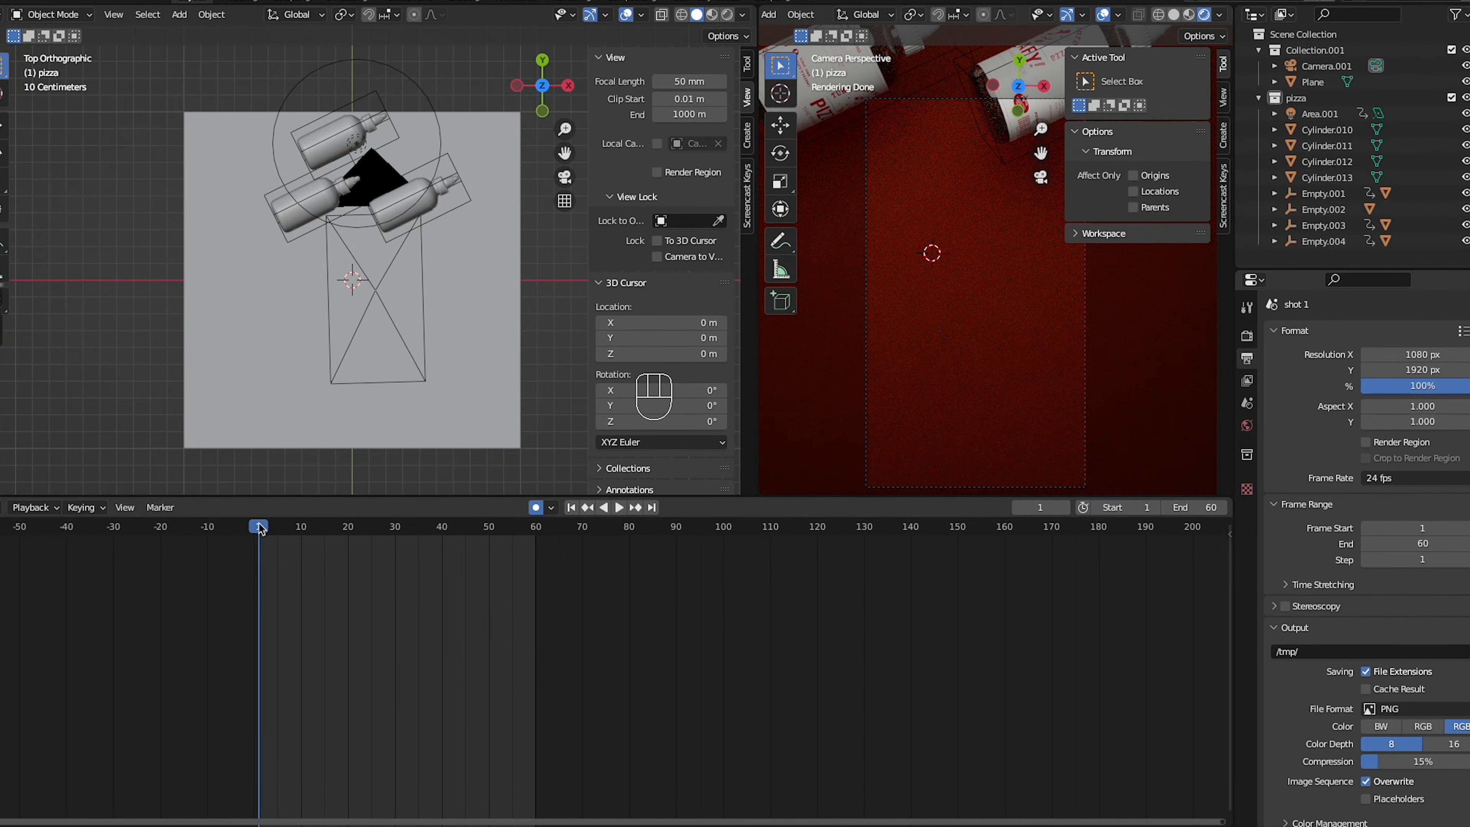
- Delete the area light's keyframe at frame 1, reposition the light over the bottles there and play the animation
left_click(258, 527)
left_click(472, 201)
left_click(258, 543)
key("Delete")
key("g")
left_click(321, 71)
key("space")
key("space")
- In Material Preview shading, replace the area light's keyframe at frame 60 by repositioning the light over the bottles, and replay
left_click_drag(281, 532, 438, 550)
left_click(1189, 15)
left_click_drag(301, 527, 510, 542)
left_click(414, 404)
left_click(536, 524)
key("Delete")
key("g")
left_click(438, 292)
key("space")
- Turn off automatic keyframing, rescale the area light and play the animation under it
key("space")
left_click(474, 394)
left_click(536, 510)
key("s")
key("space")
key("space")
key("s")
key("space")
key("space")
- Choose the pizzafy folder as the render output location
left_click(1246, 549)
left_click(1247, 358)
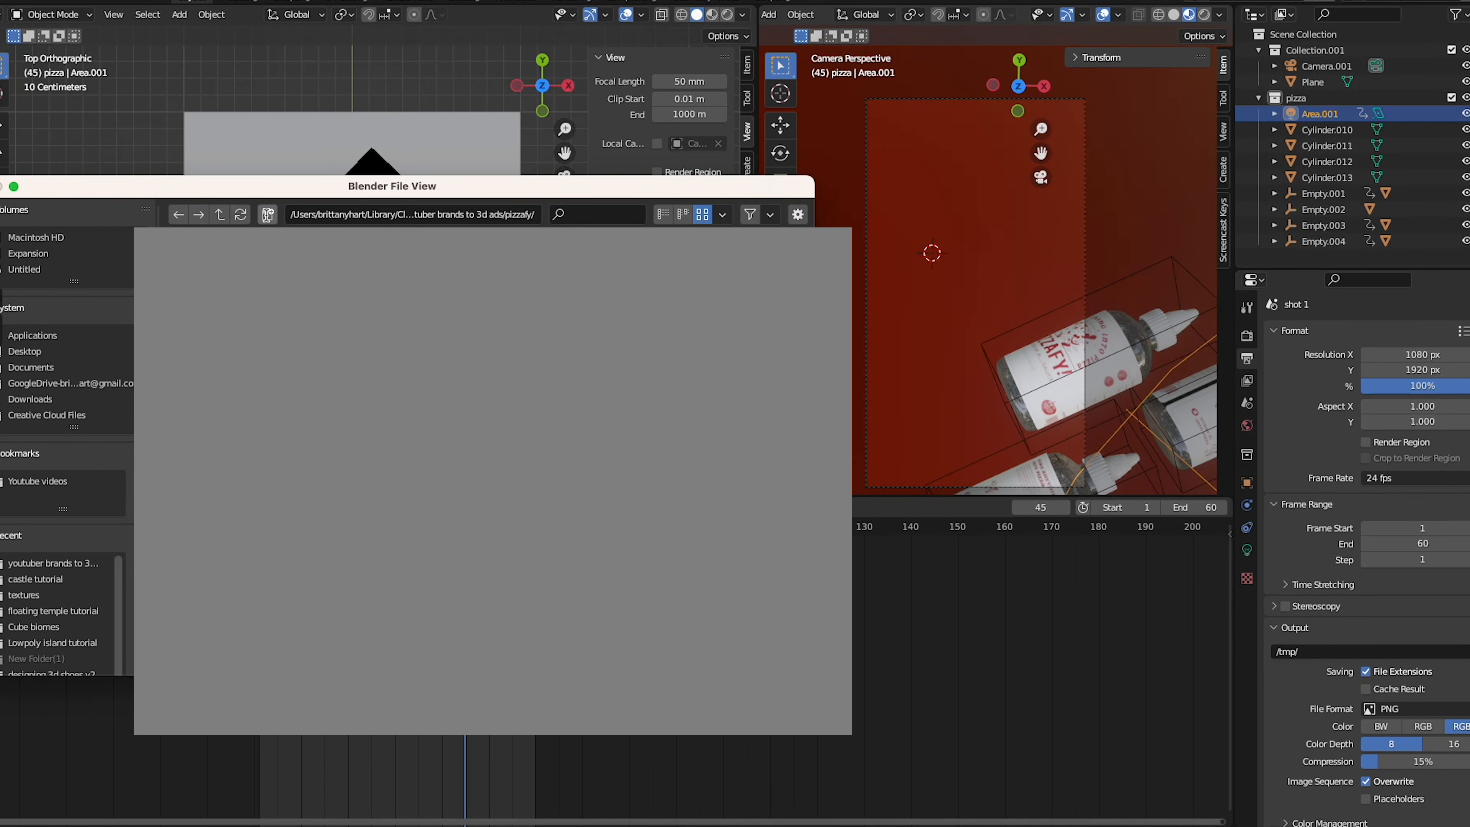
key("Return")
scroll(1319, 690, "down", 1)
- Set the render's max samples to 200 and render the animation
left_click(1246, 336)
scroll(1412, 530, "down", 4)
double_click(1422, 531)
type("200")
key("Return")
scroll(1300, 525, "up", 4)
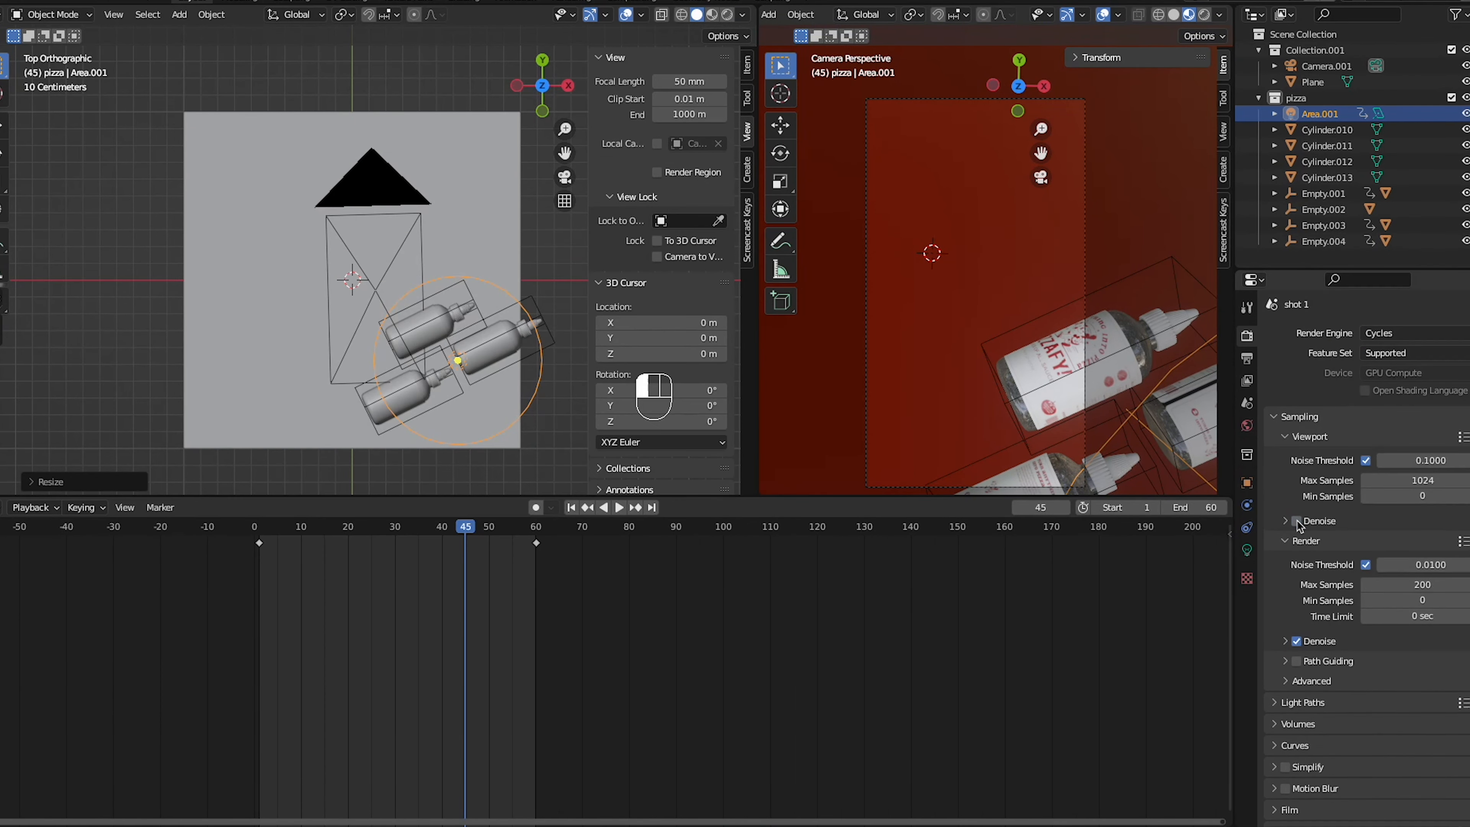
left_click(28, 1)
left_click(555, 325)
key("ctrl+F12")
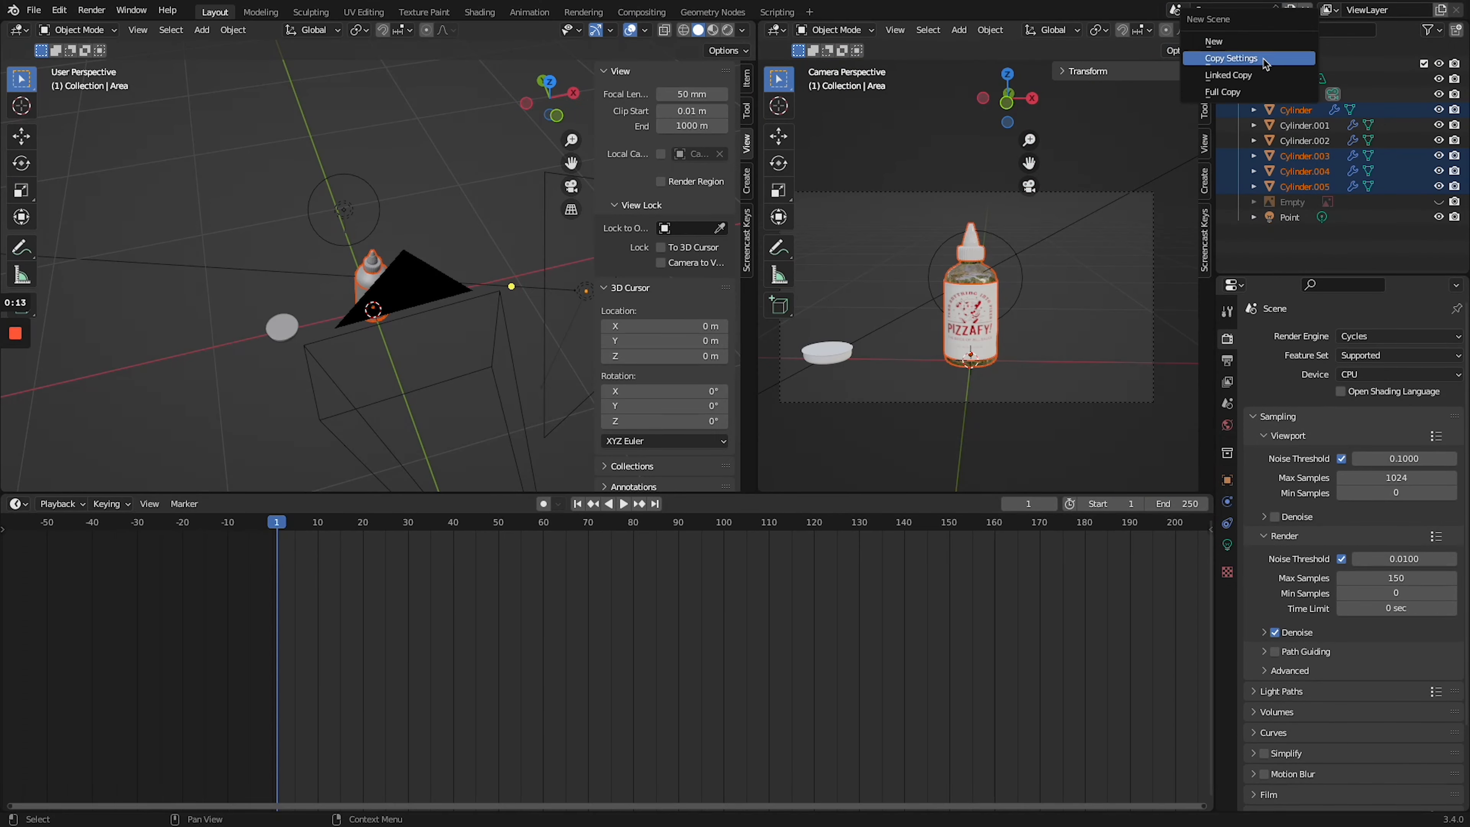
- Set the shot 2 scene's resolution to 1080 × 1920 px and add a cube empty around the bottle
left_click(1227, 360)
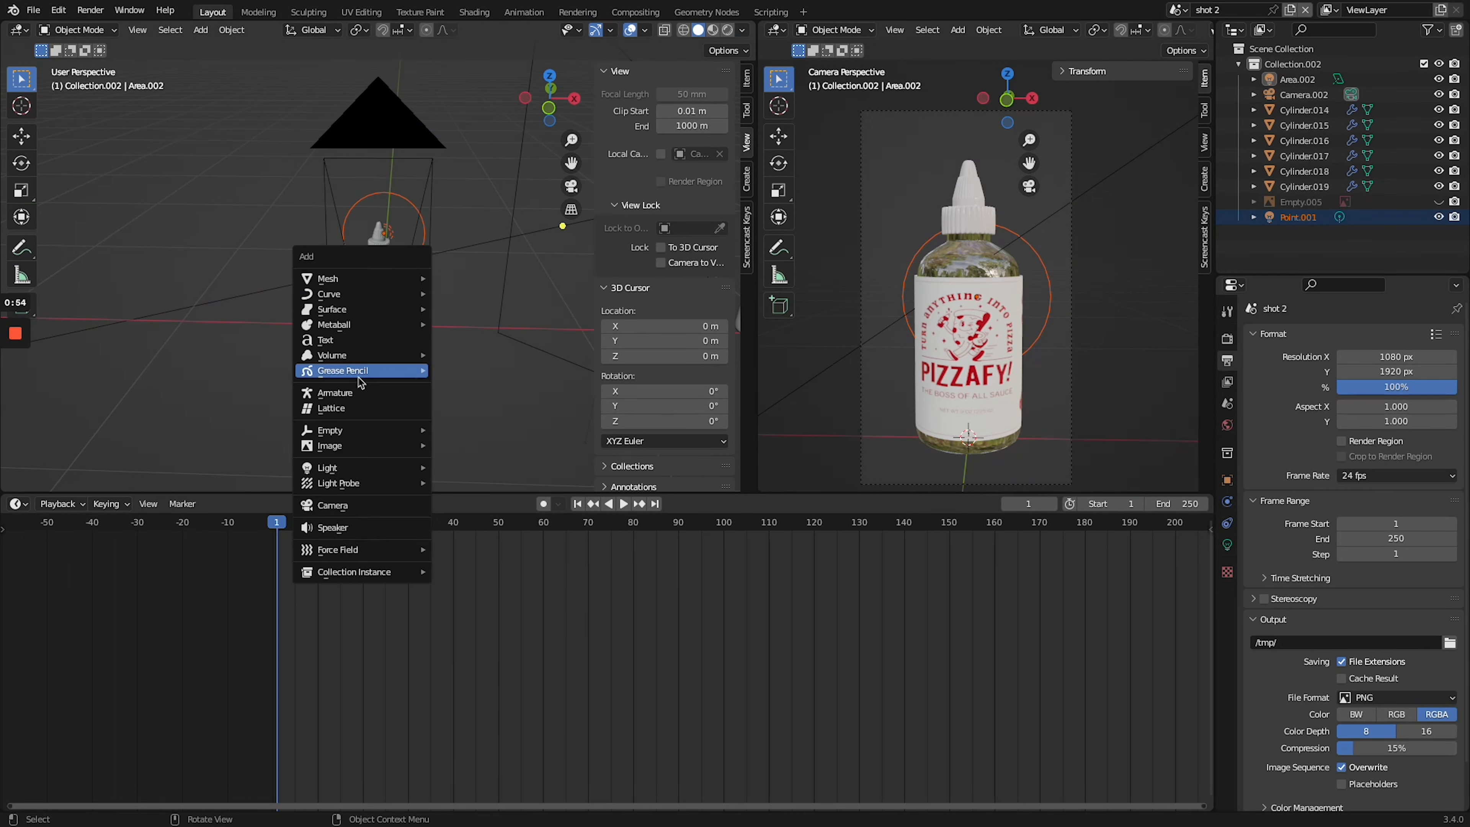
left_click(512, 380)
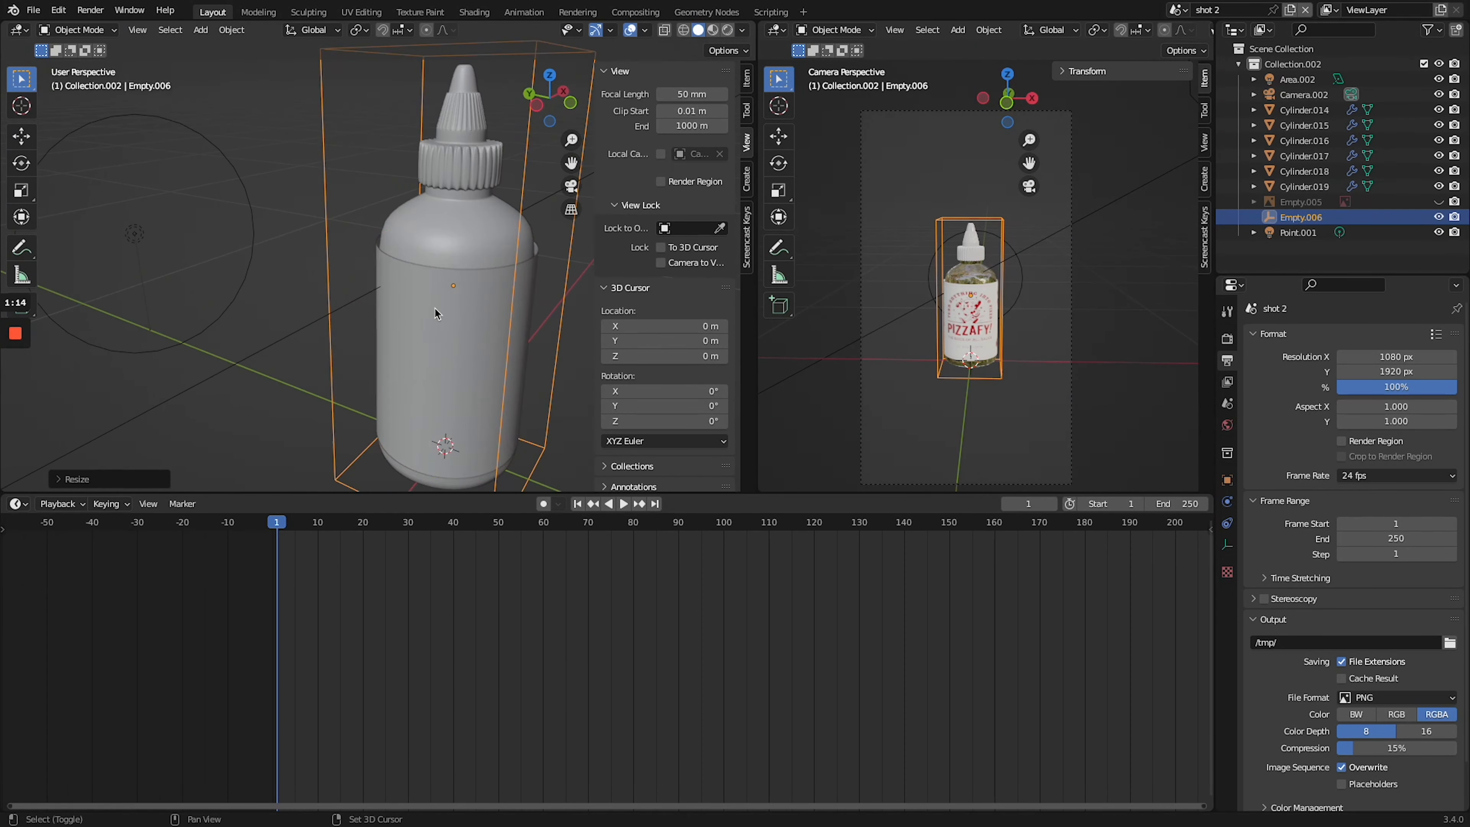
- Convert the bottle's parts to meshes and parent them to the cube empty
left_click(472, 267)
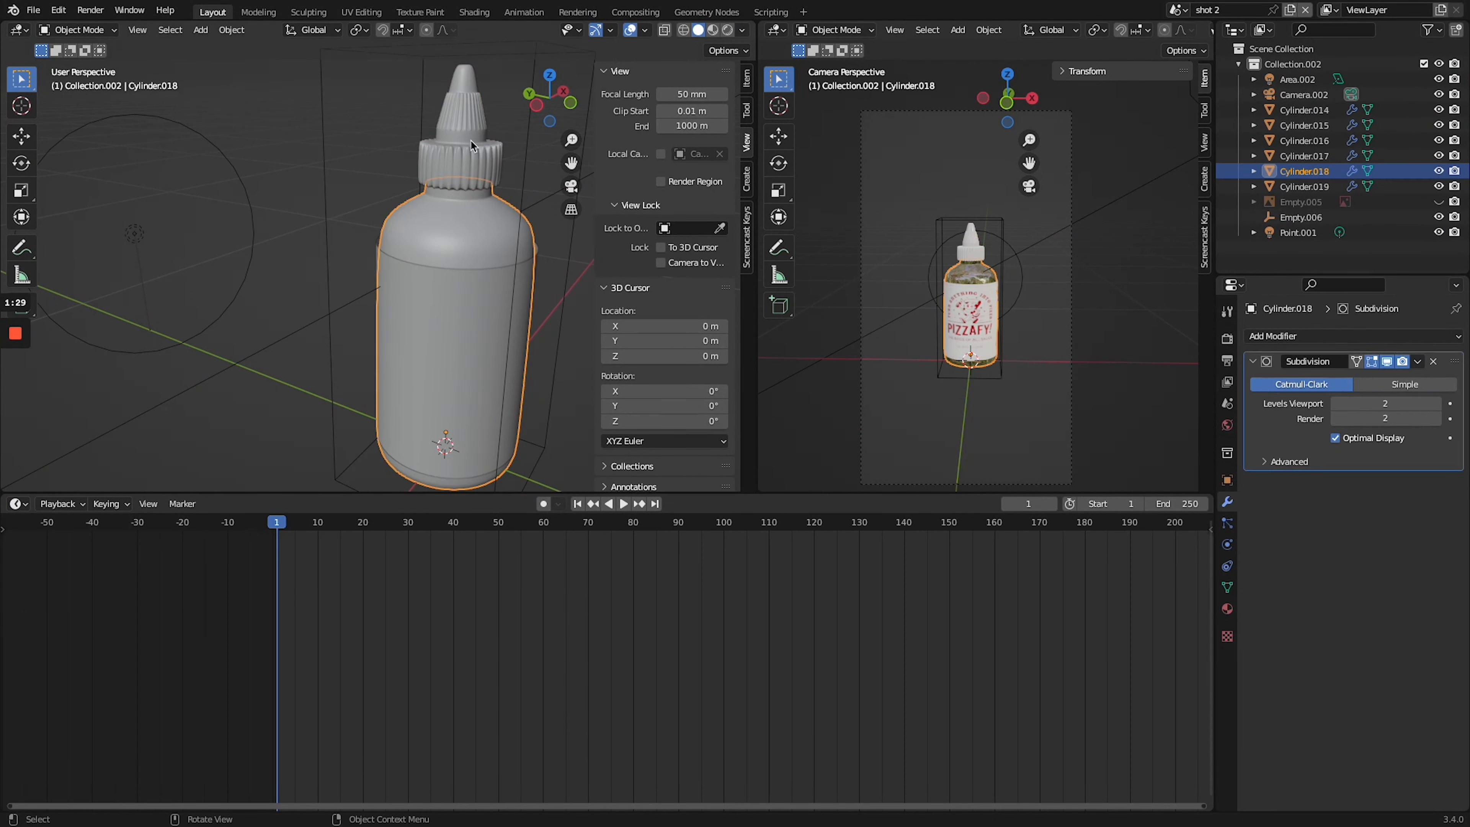
left_click(232, 30)
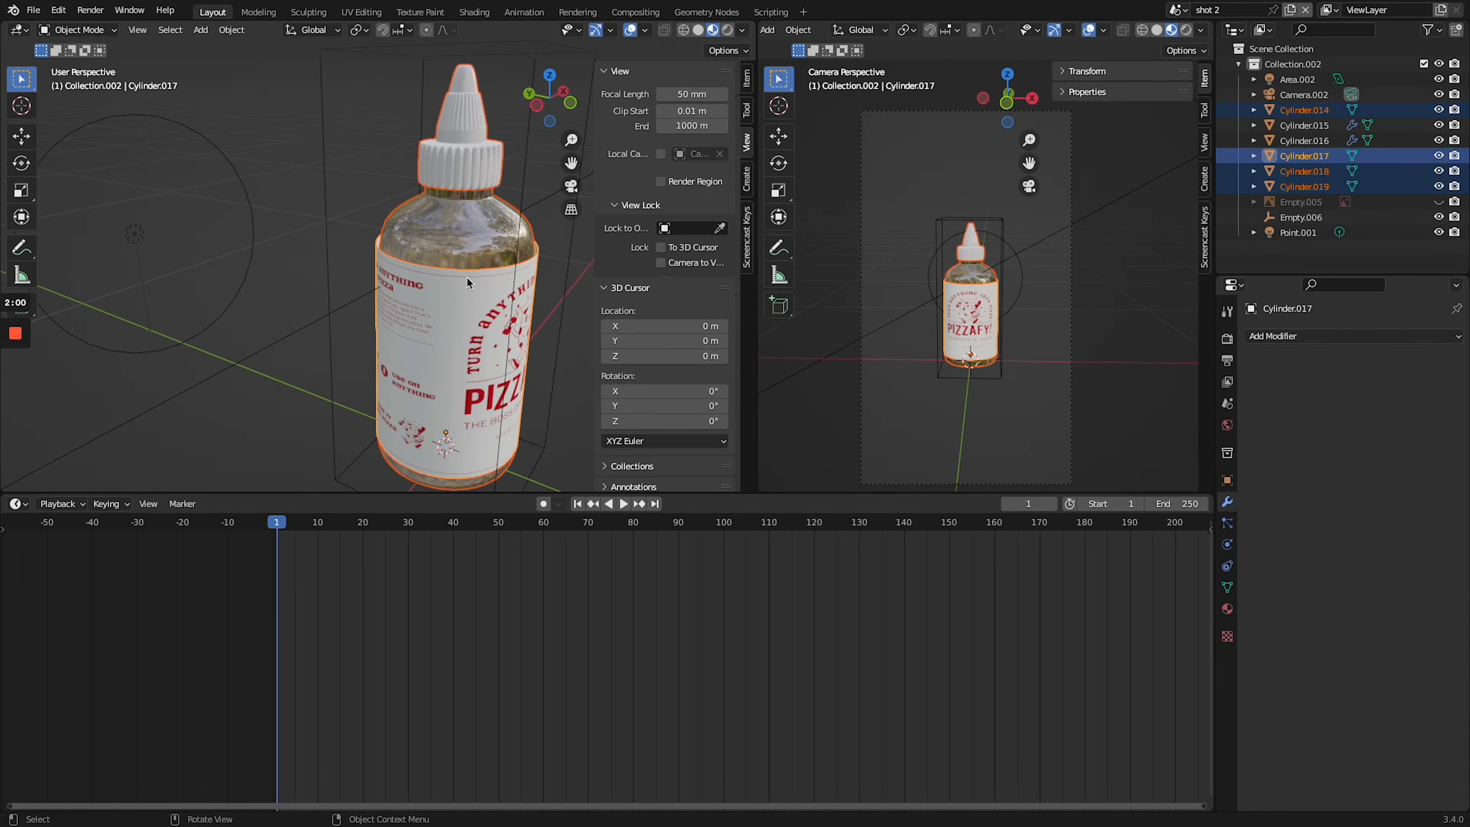
key("ctrl+p")
left_click(324, 76)
- Keyframe the bottle's empty in the camera frame at frame 20 and play the animation
key("KP_0")
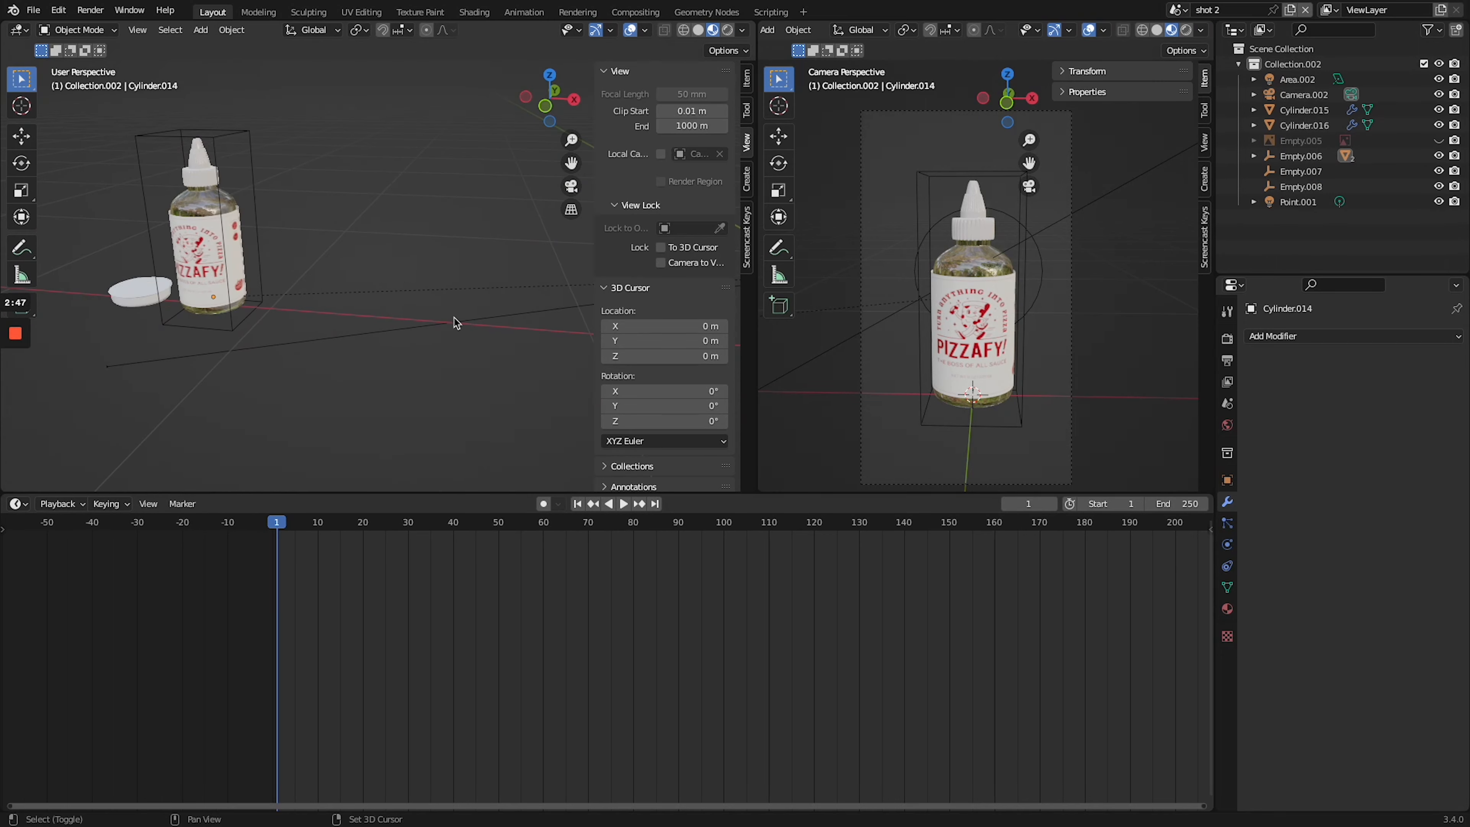
left_click_drag(316, 101, 196, 197)
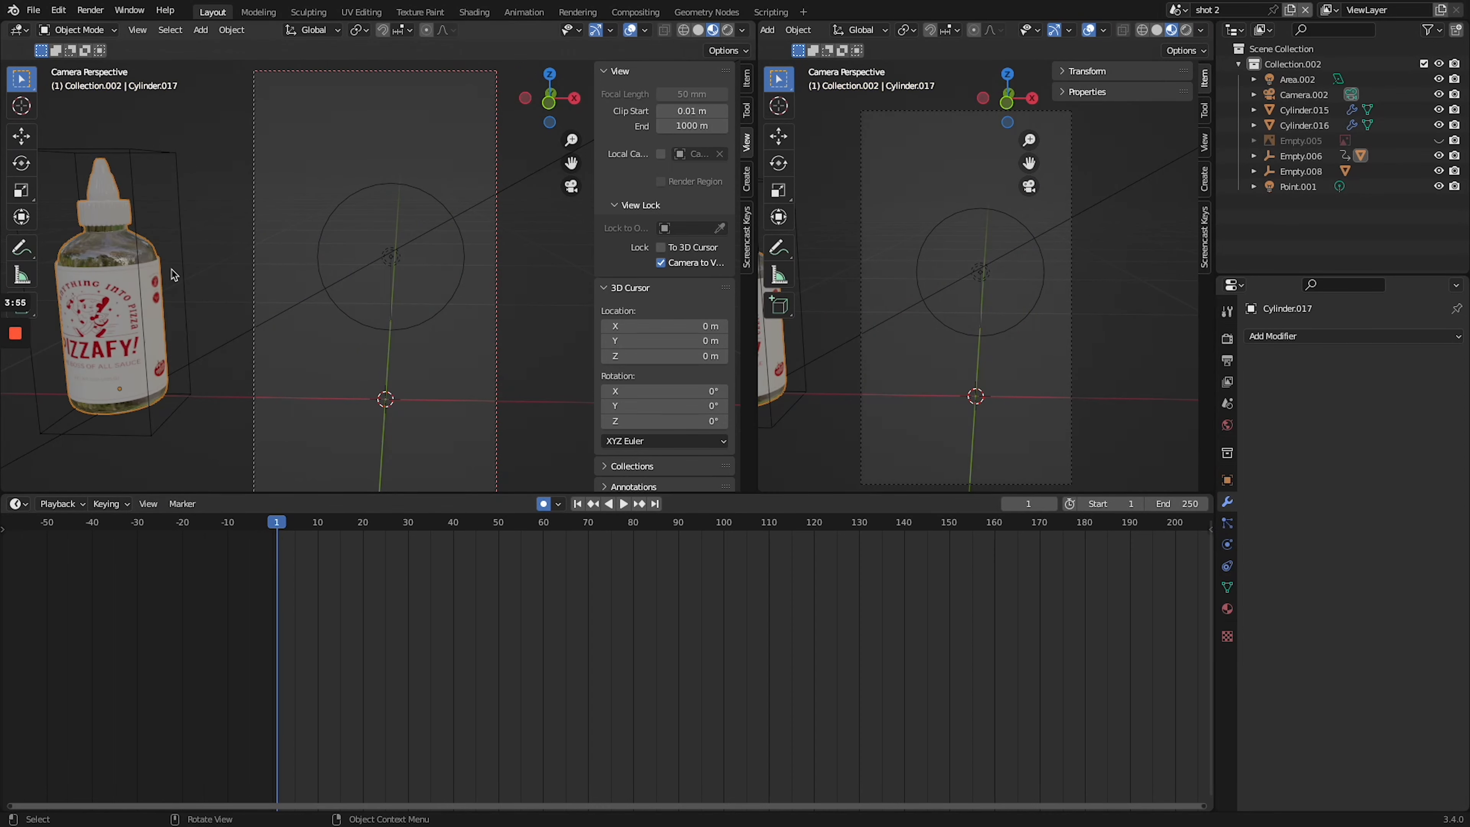
key("space")
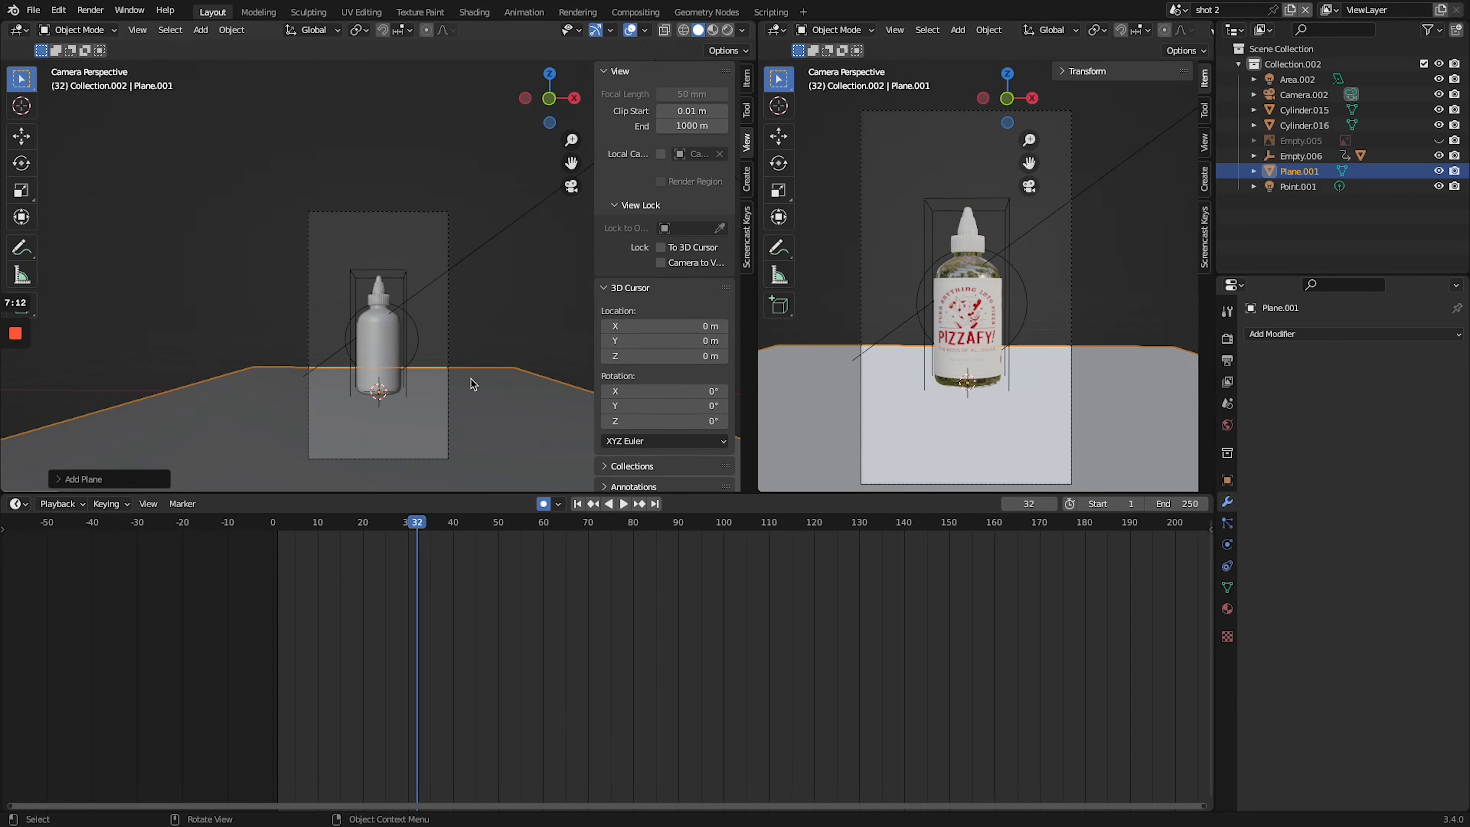
- Extrude the floor plane's back edge about 1.7 m along Z to form a backdrop wall
key("e")
key("z")
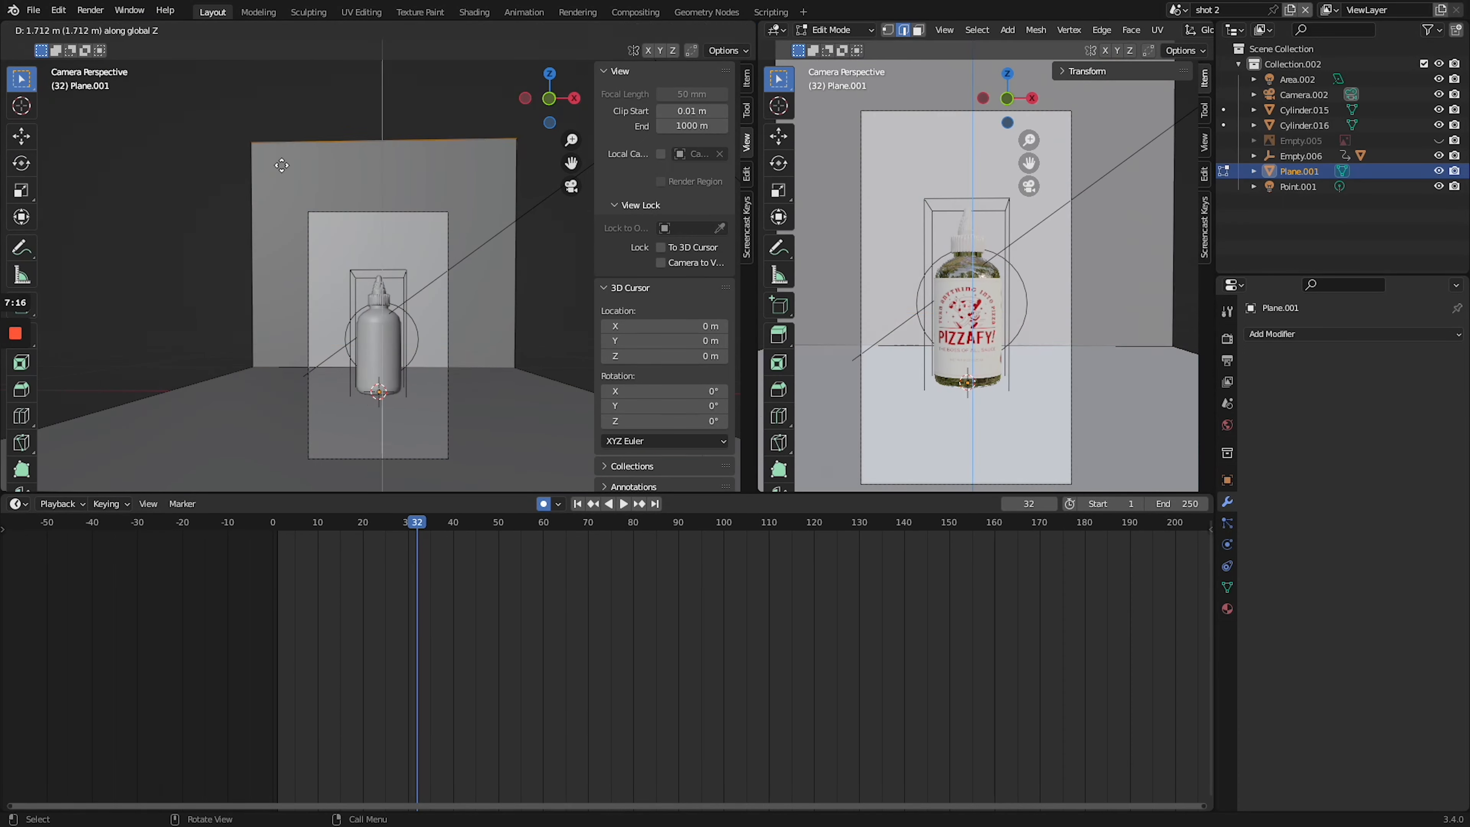
left_click(317, 173)
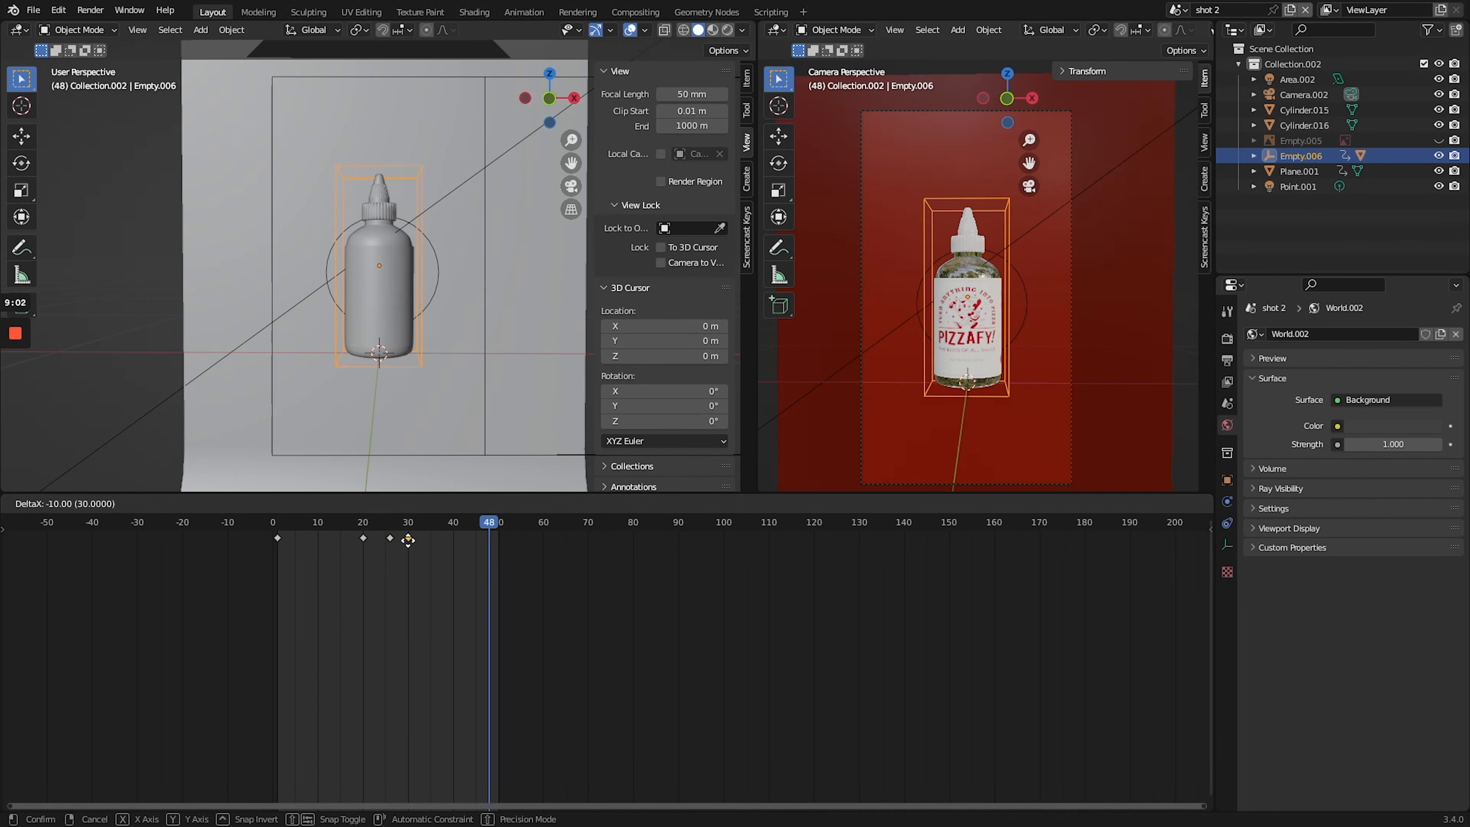
- Try to shift the bottle's last keyframe toward frame 30, and move the area light along Y
right_click(429, 541)
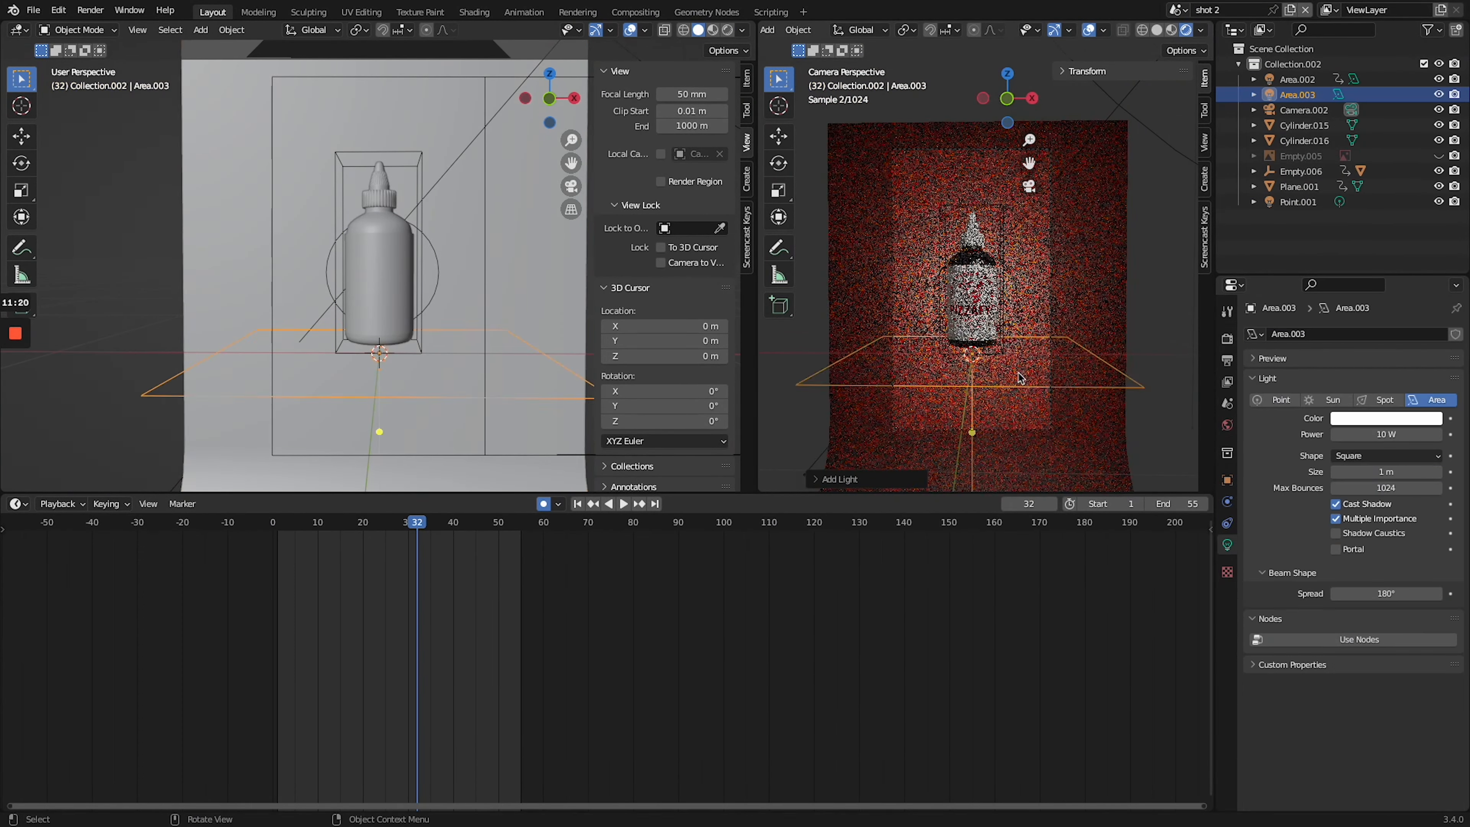
key("g")
key("y")
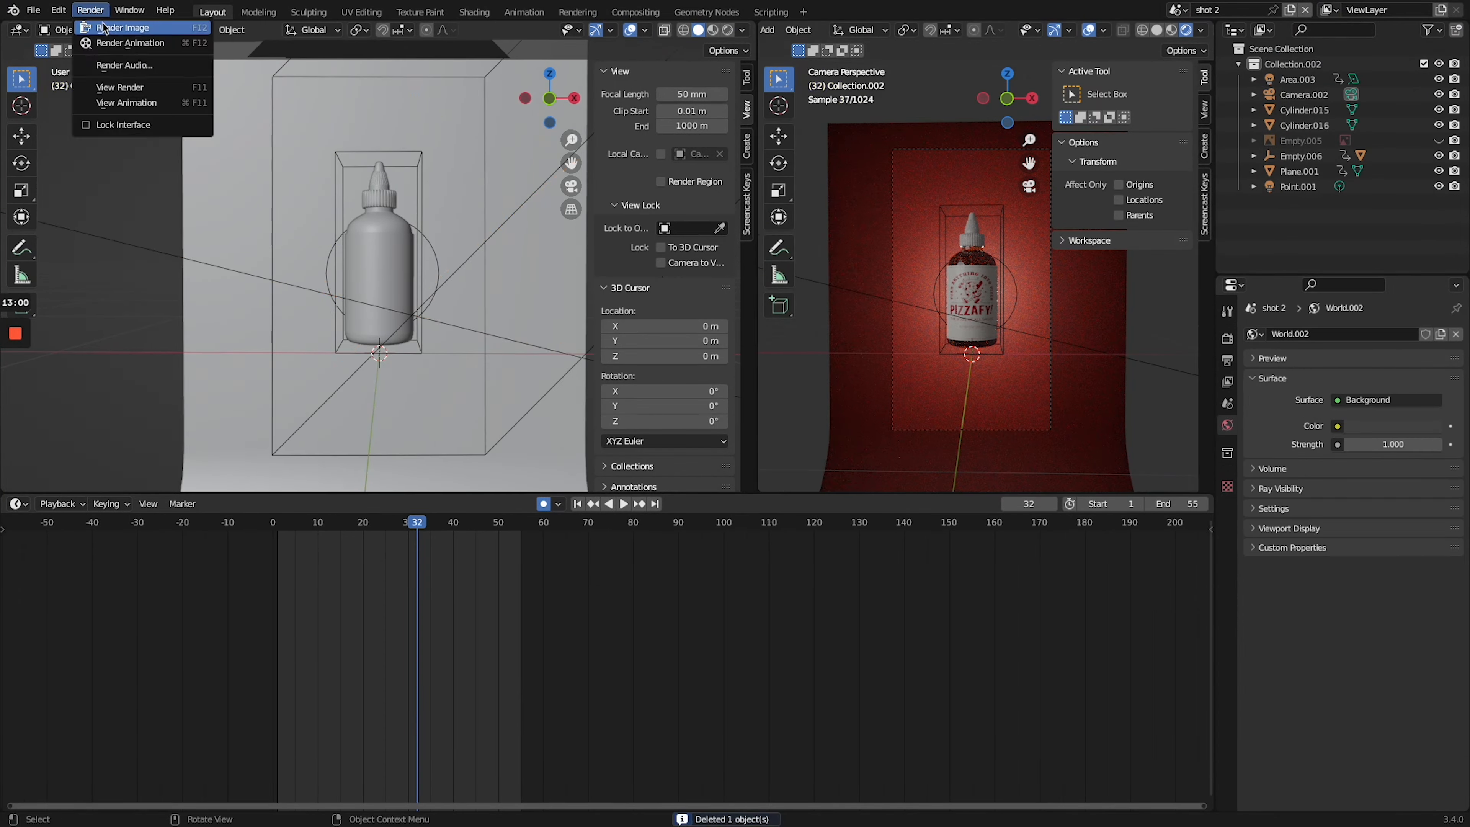
- Set the area light's power to 20 W and give the point light 5 W with a 0.27 m radius
left_click(124, 29)
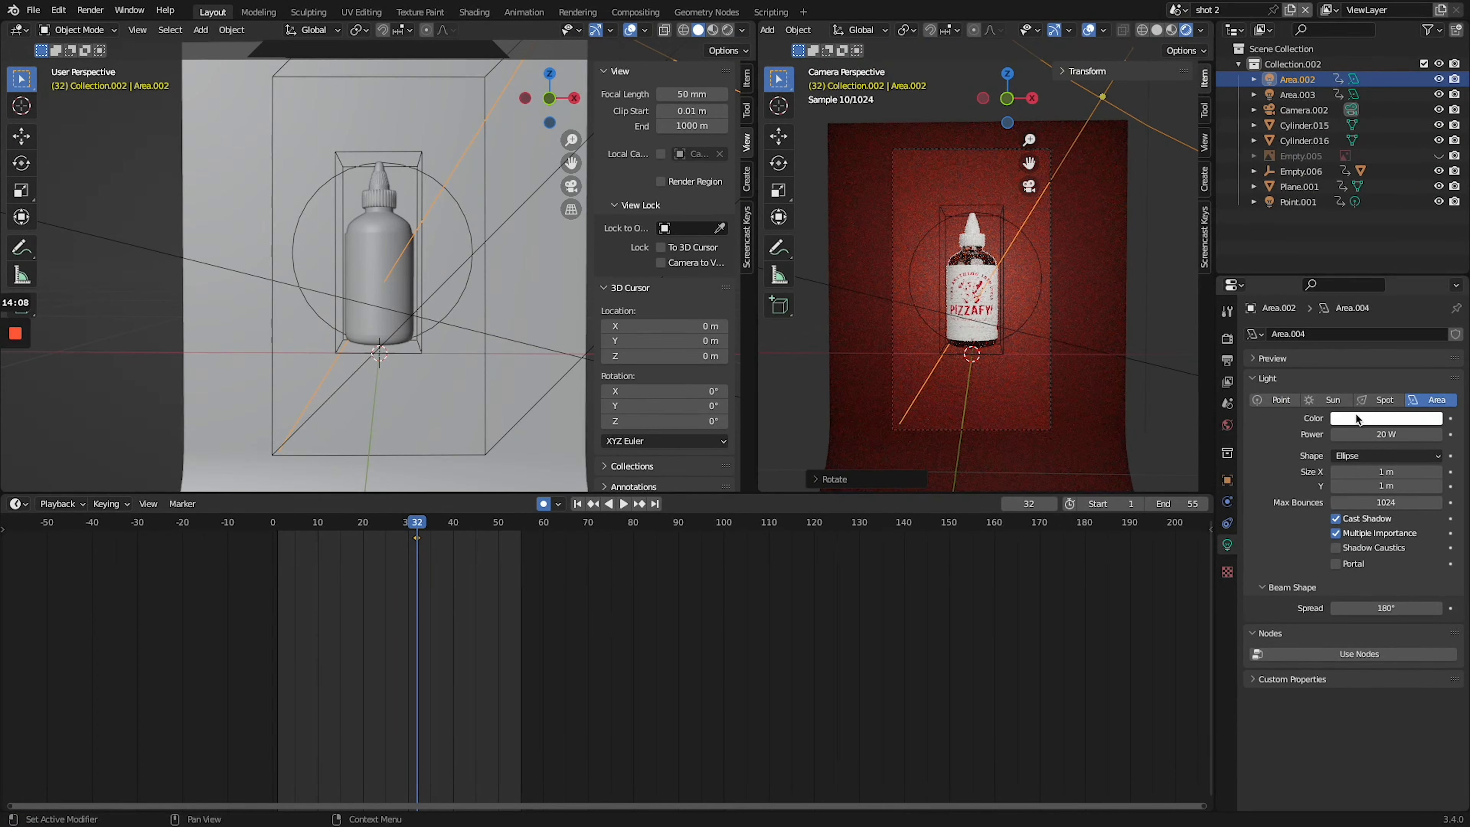
left_click(12, 11)
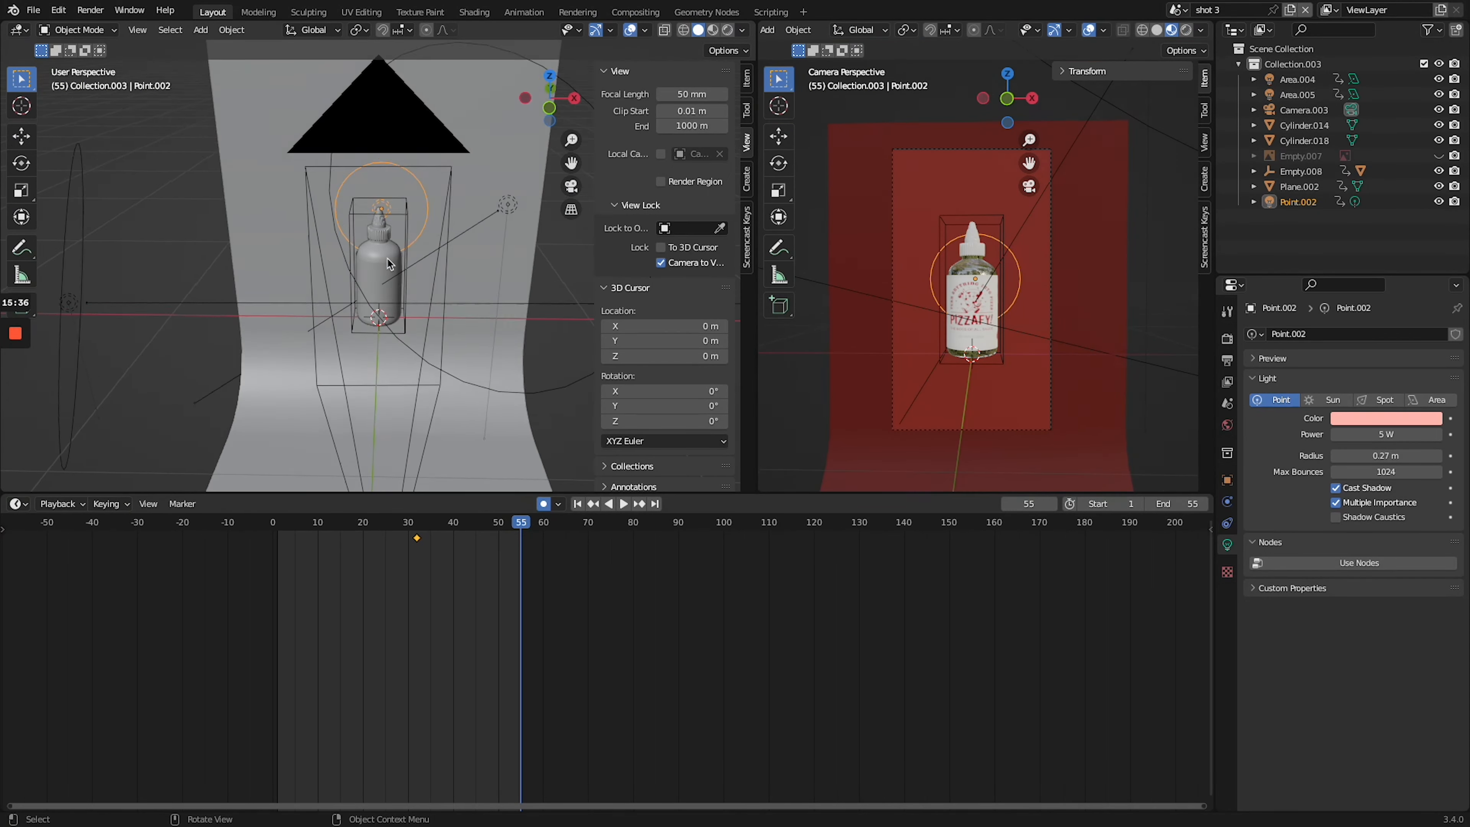
- Animate the shot 3 camera from a top-down view to a front view of the bottle between frames 1 and 20
key("KP_0")
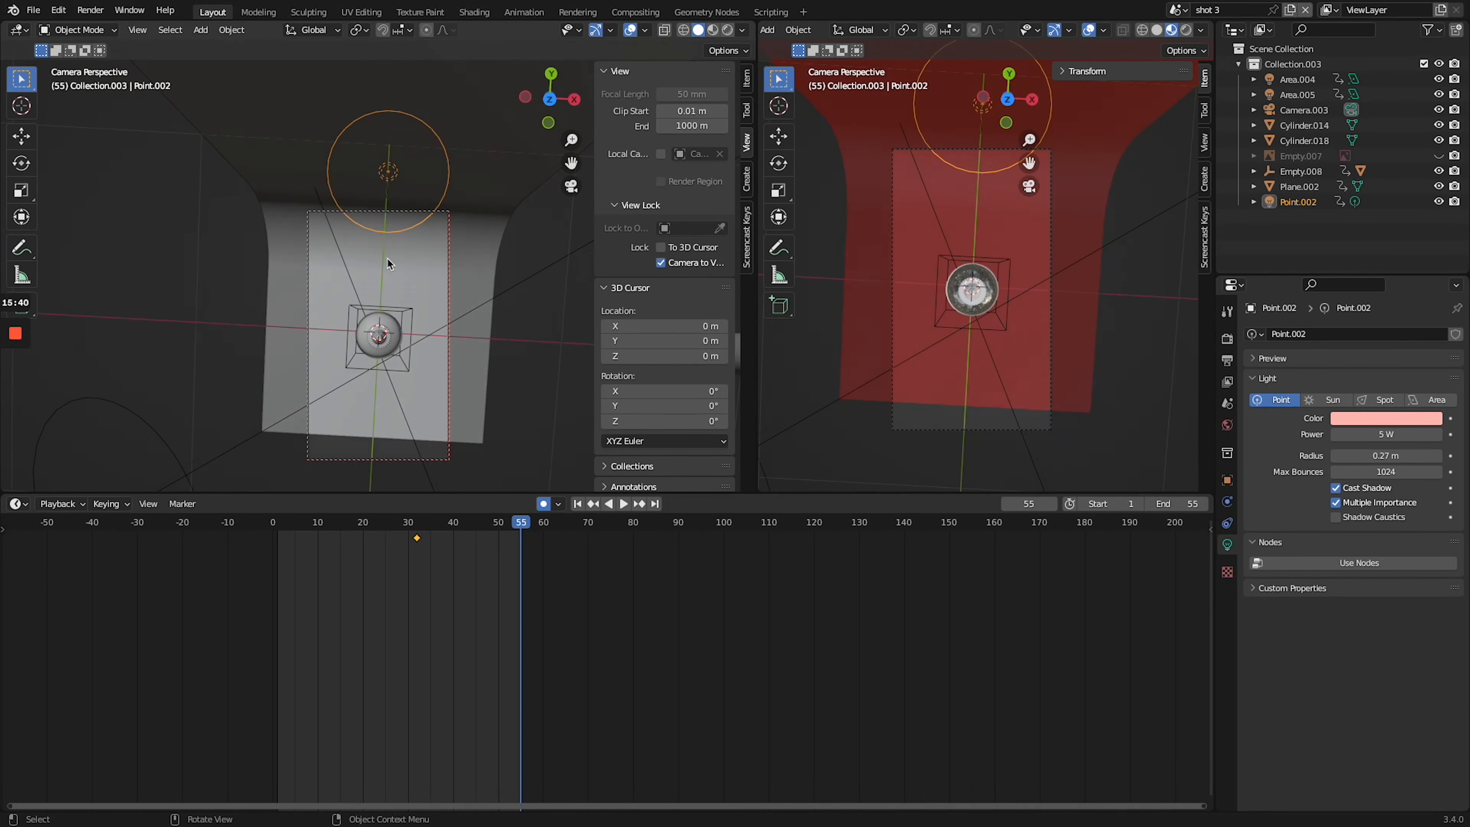
key("space")
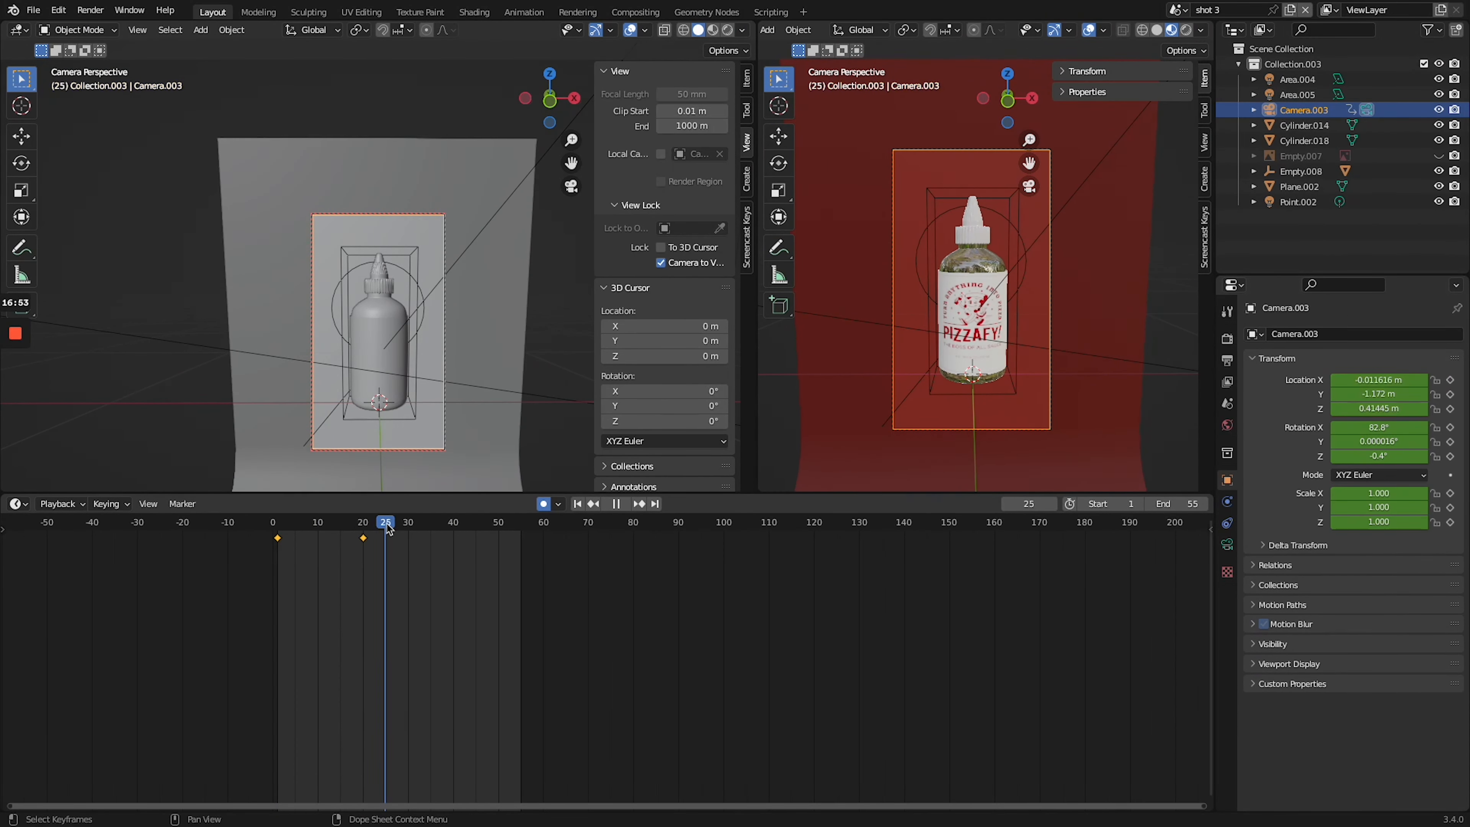
left_click_drag(387, 528, 361, 528)
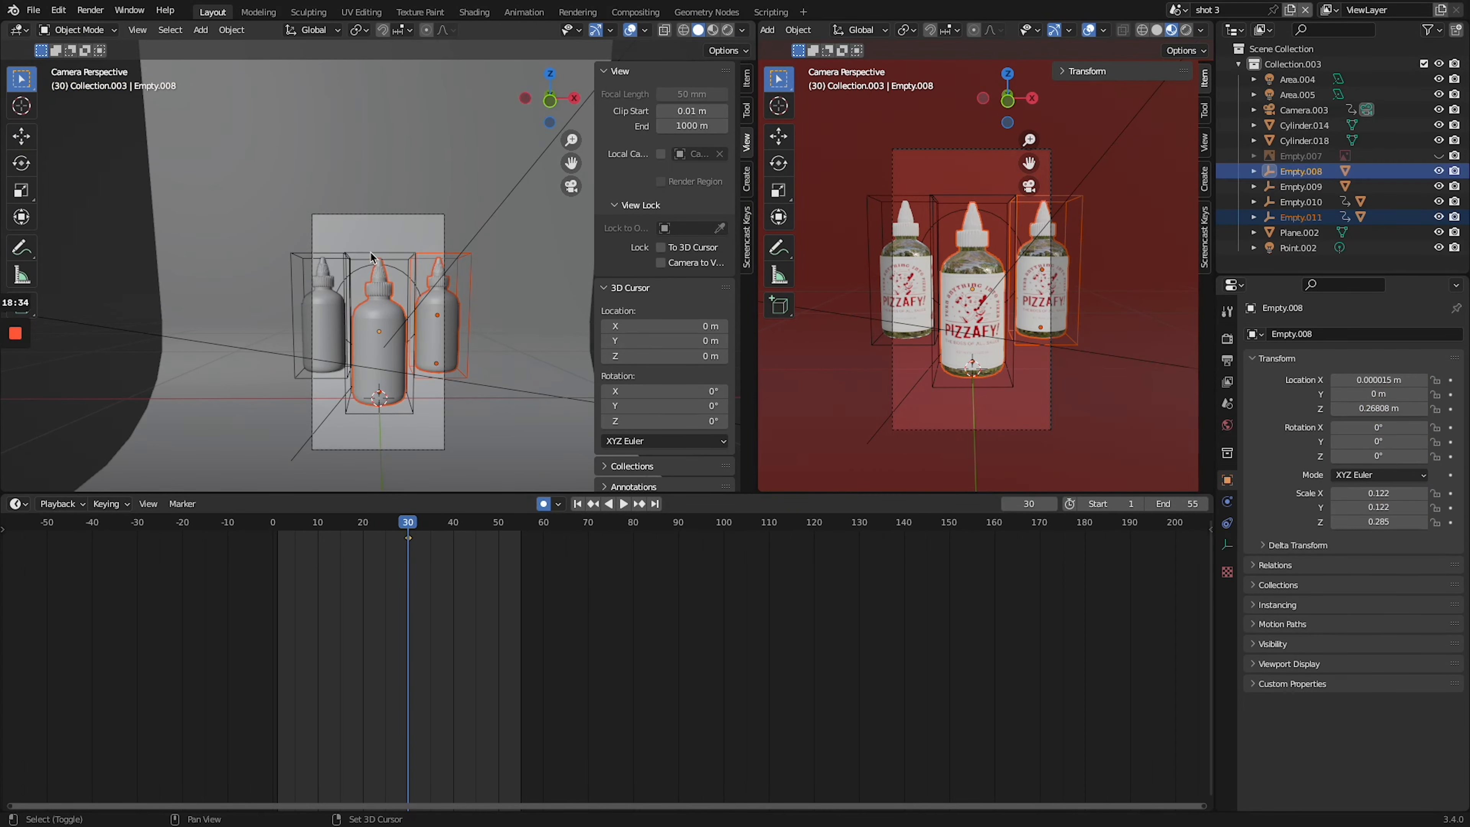
- Keyframe the three bottles' movement between frames 30 and 40, and reposition the rear left bottle at frame 35
key("g")
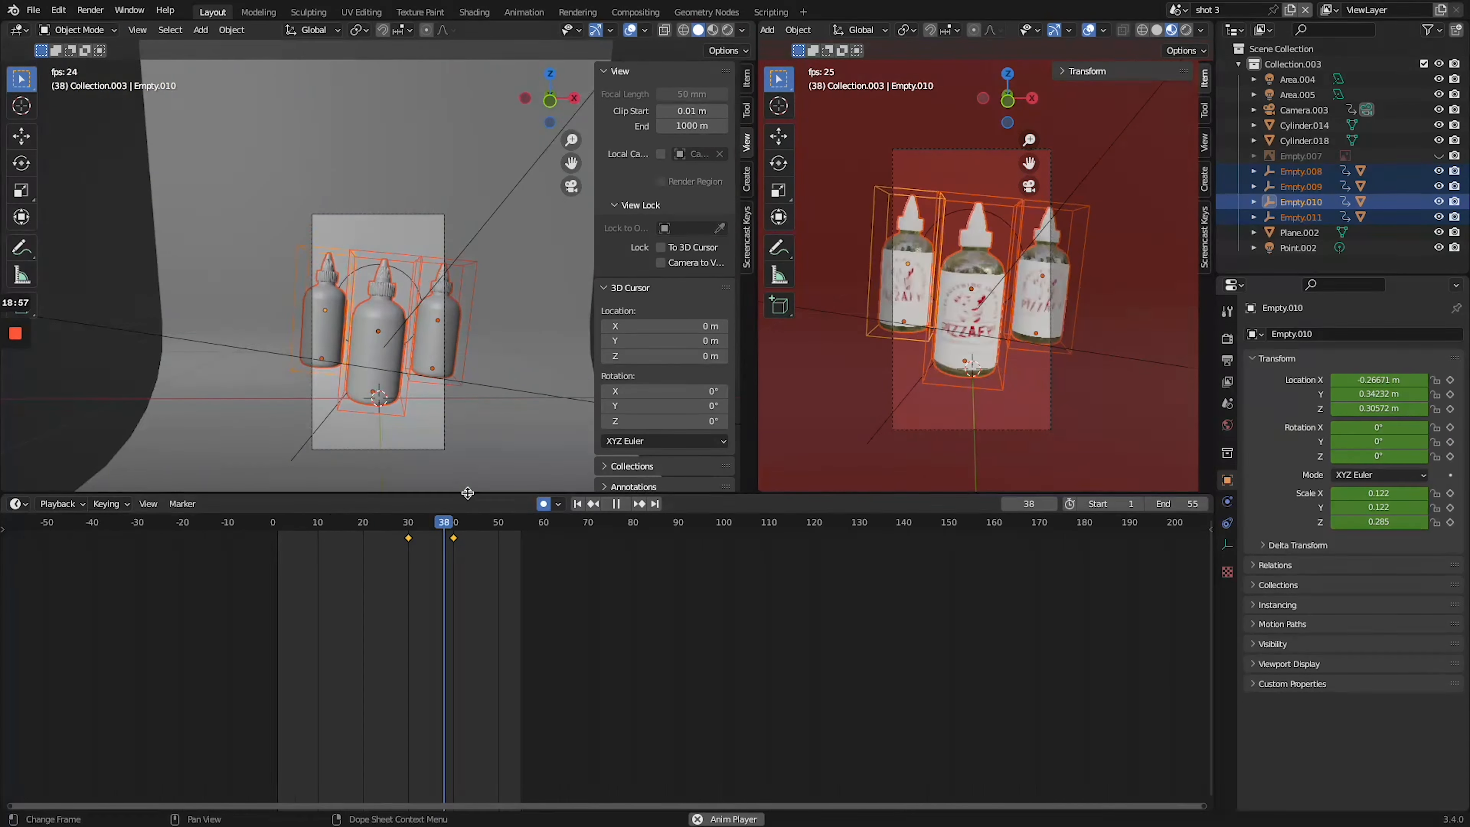
left_click(414, 524)
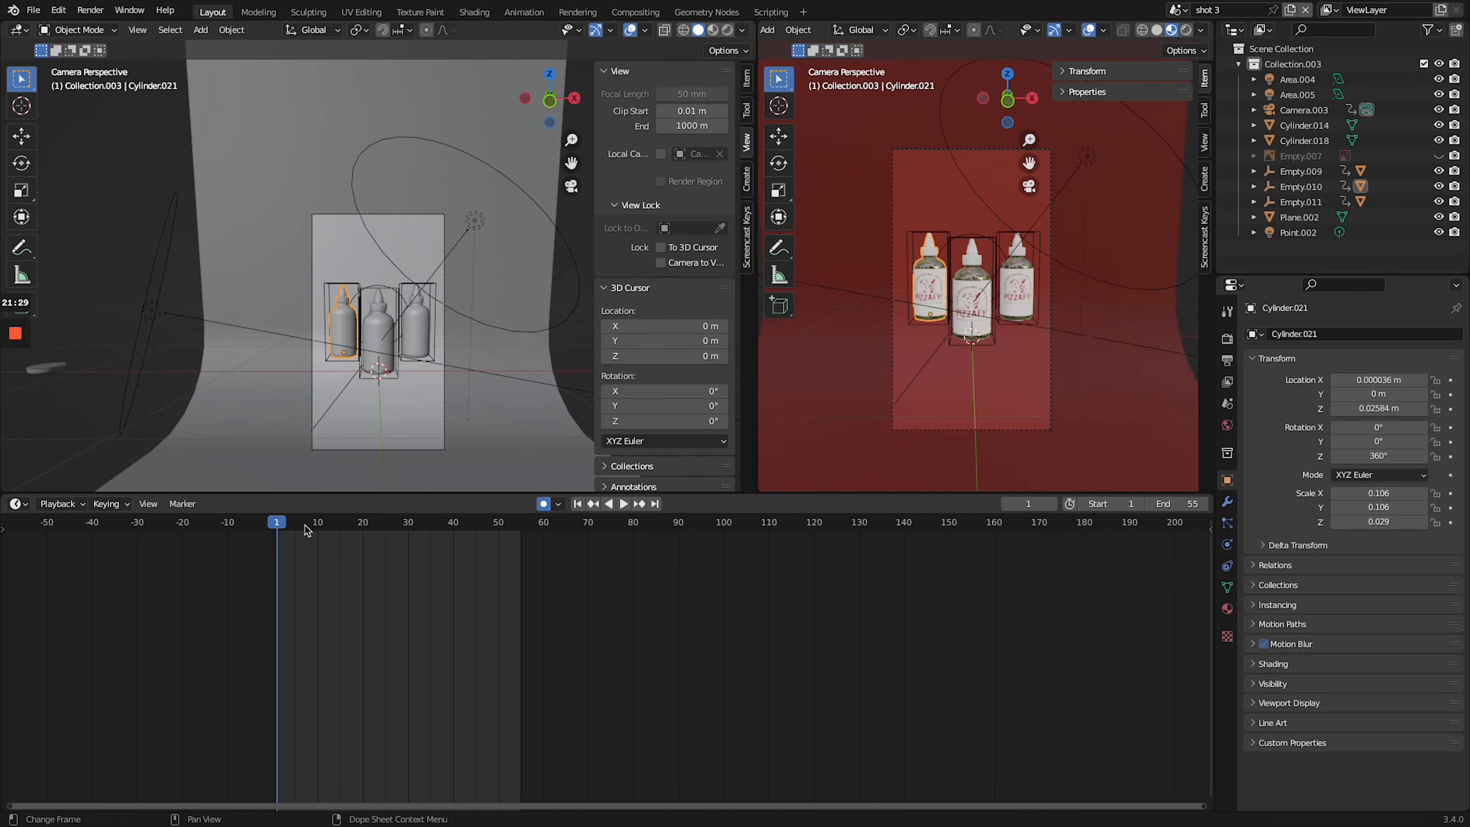
key("g")
key("3")
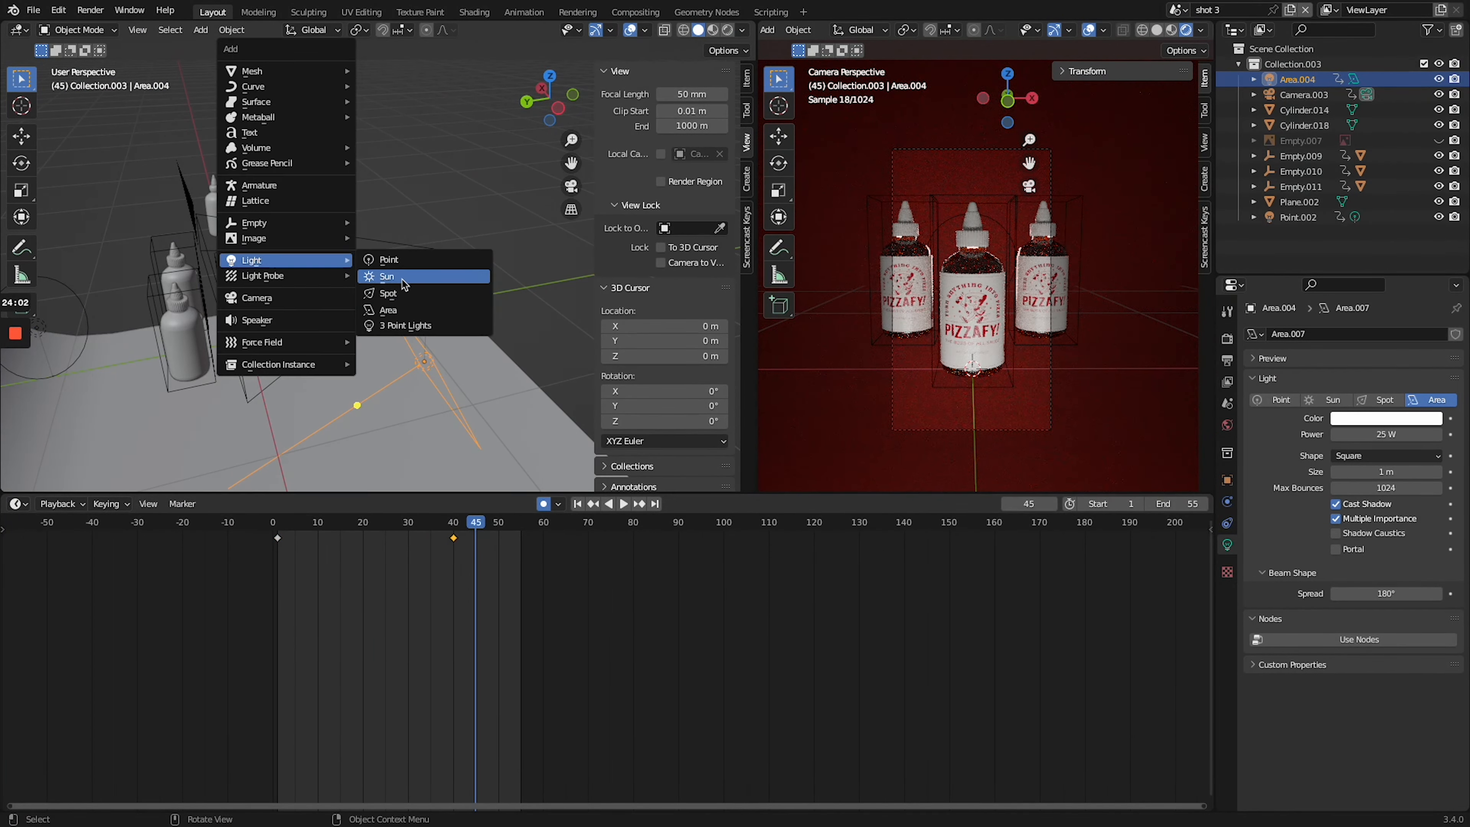
- Add a spot light with a power of 50 W and render a still of frame 45
left_click(412, 288)
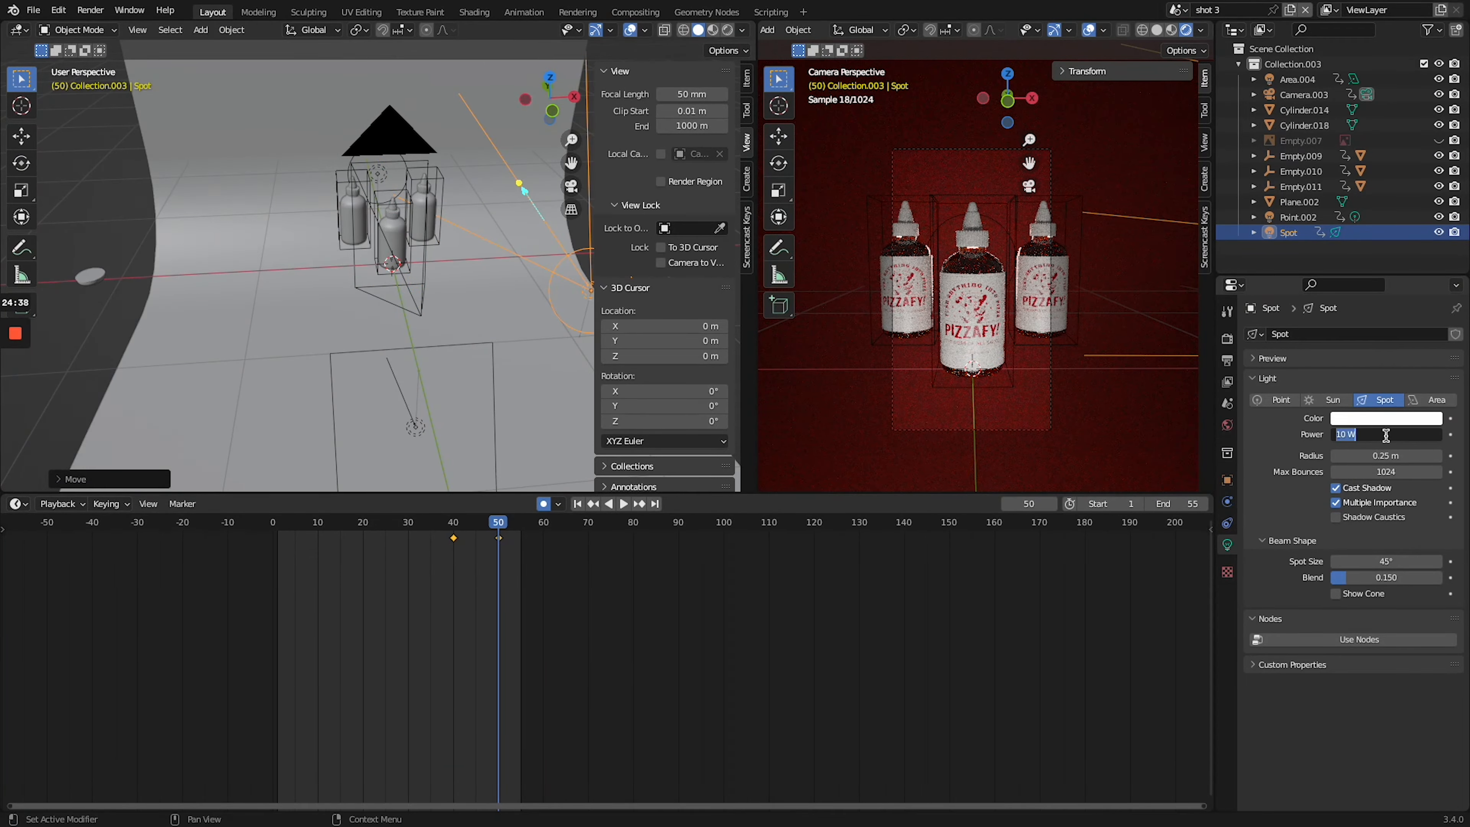
type("50")
key("Return")
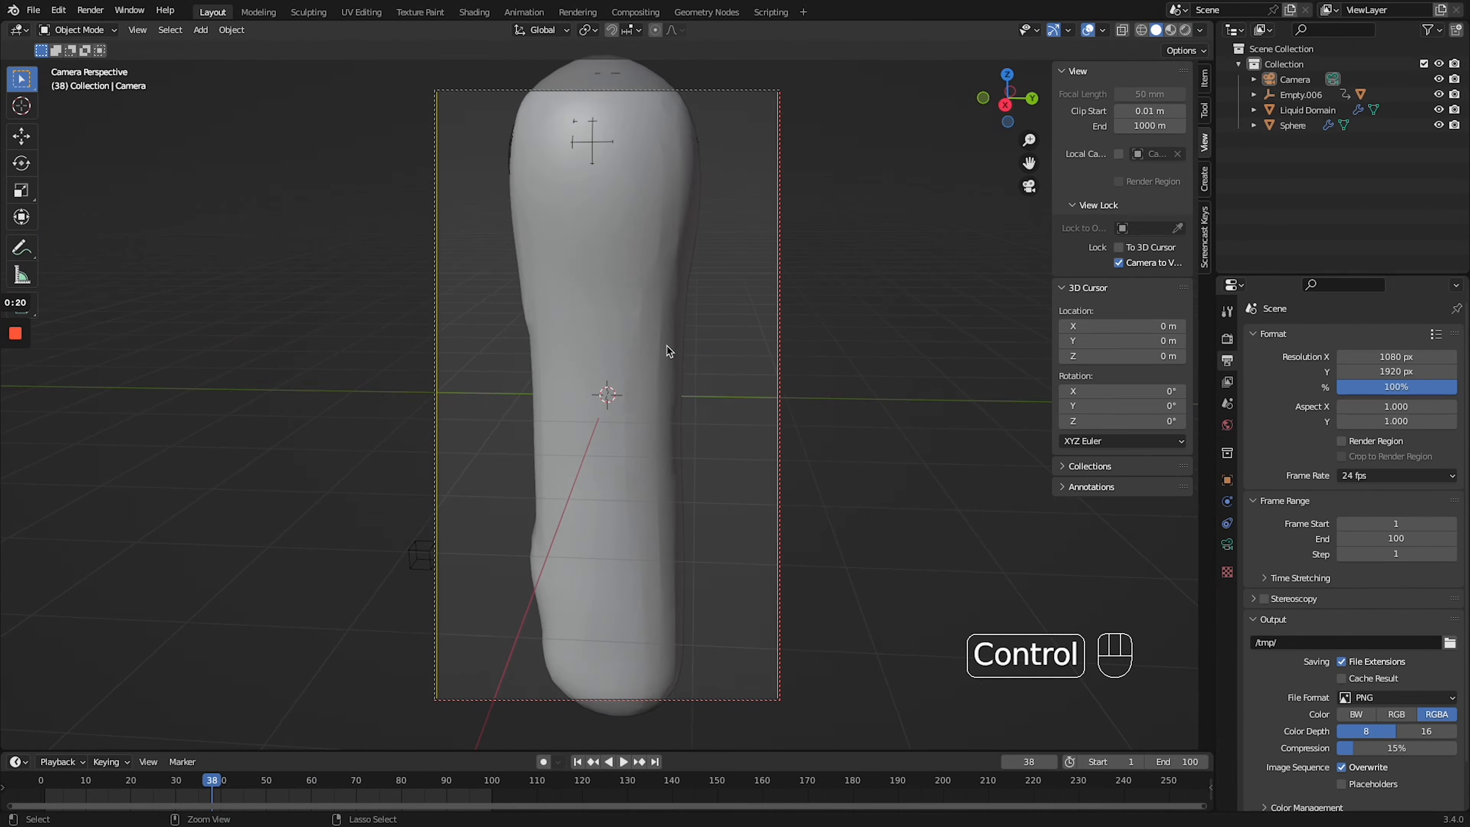
scroll(670, 352, "down", 5, "shift")
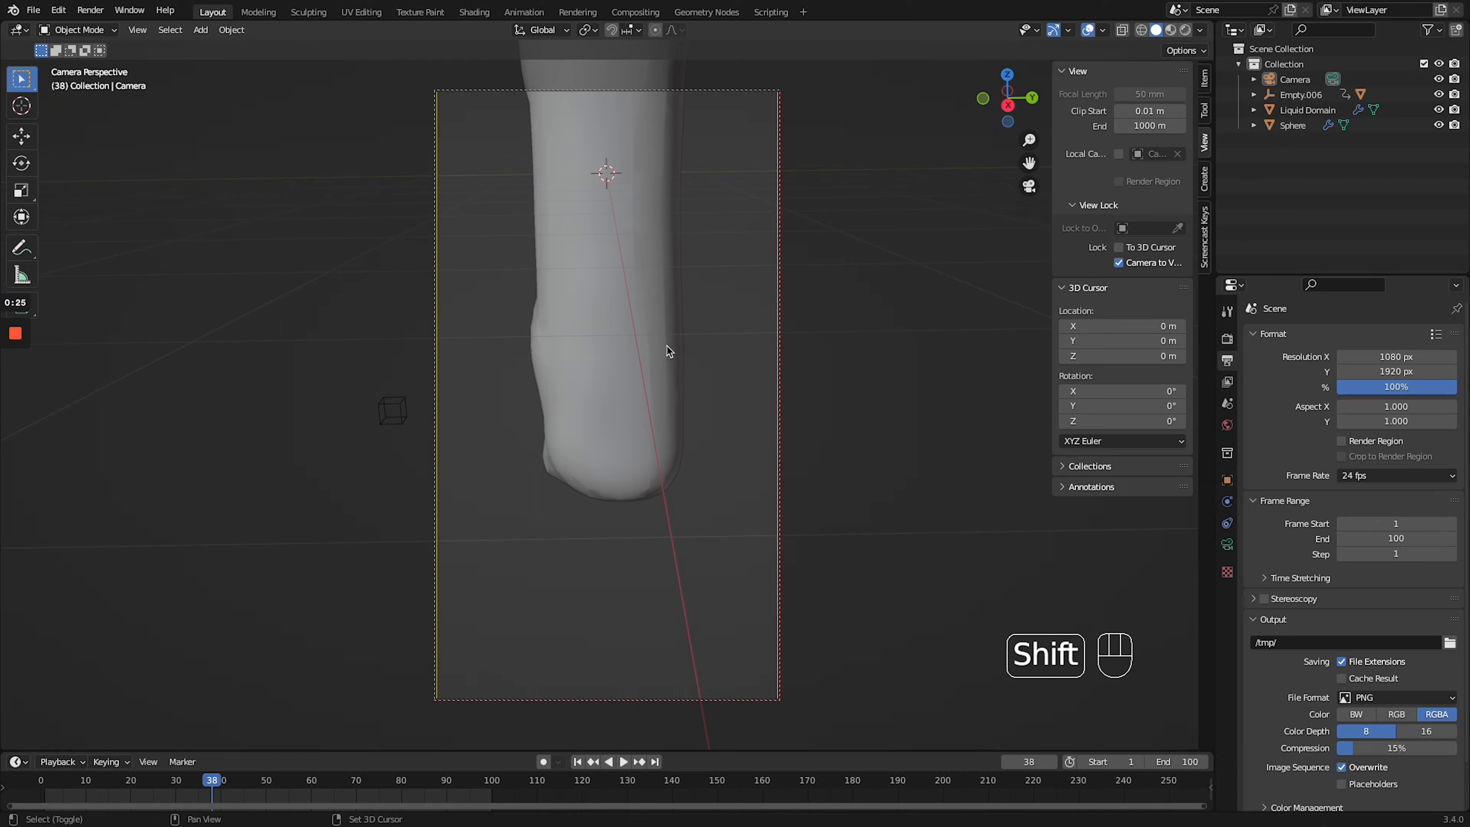
- Turn off Camera to View in the liquid scene and try to move the bottle upward at frame 1
left_click(1119, 263)
left_click(44, 780)
left_click(605, 223)
key("g")
left_click(640, 93)
key("Delete")
key("ctrl+z")
key("space")
- Move the camera closer to the liquid stream with Camera to View and play the simulation
key("space")
- Remove the bottle empty's animation and move the bottle aside along Y, away from the liquid
middle_click_drag(810, 351, 361, 345)
key("KP_0")
left_click(44, 780)
left_click_drag(555, 170, 618, 243)
key("Delete")
key("g")
key("x")
key("y")
left_click(984, 234)
left_click(779, 371)
key("space")
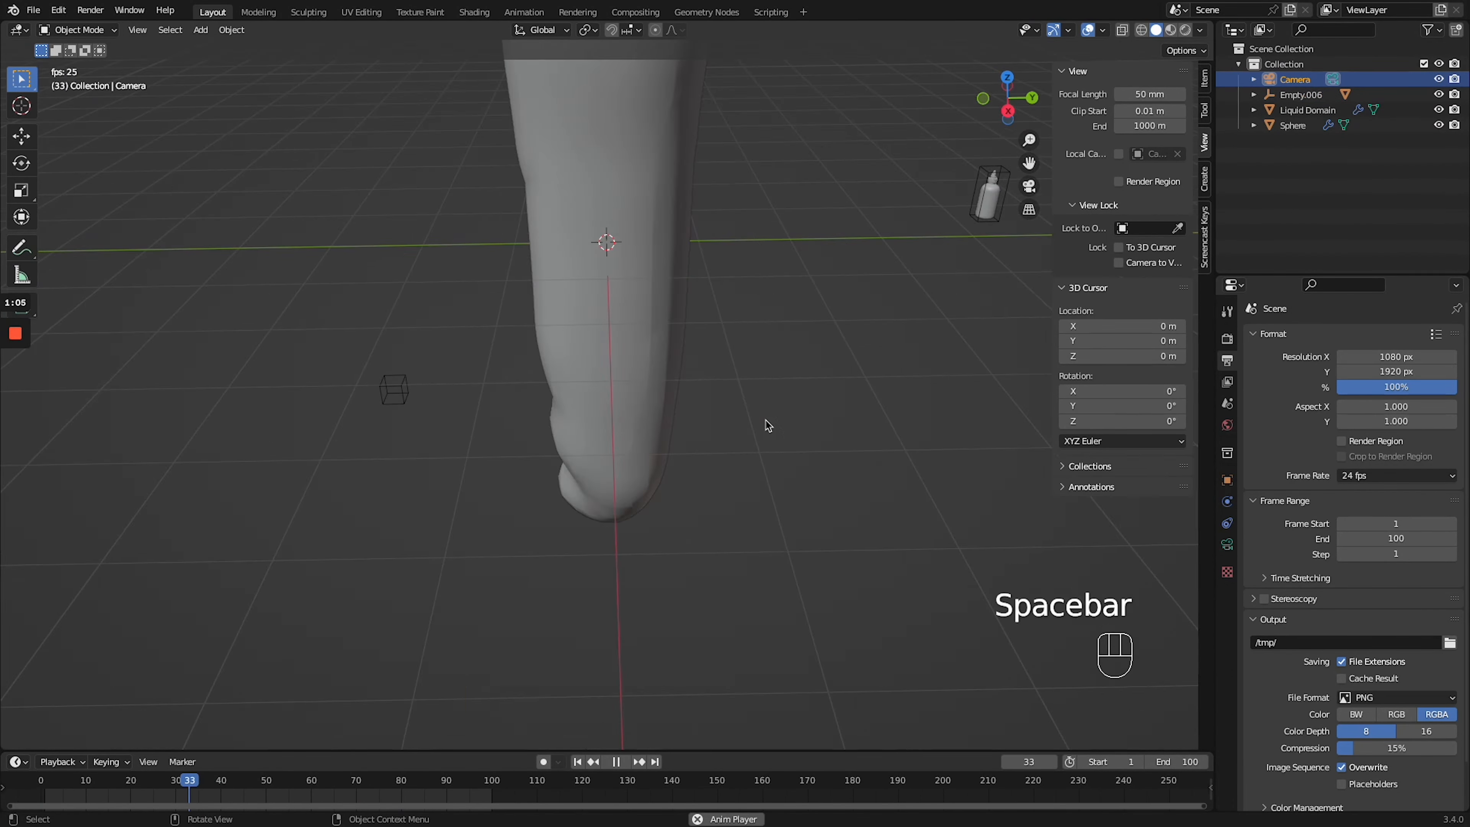
key("KP_0")
key("space")
left_click(1119, 263)
scroll(752, 406, "up", 3)
left_click(1119, 263)
key("space")
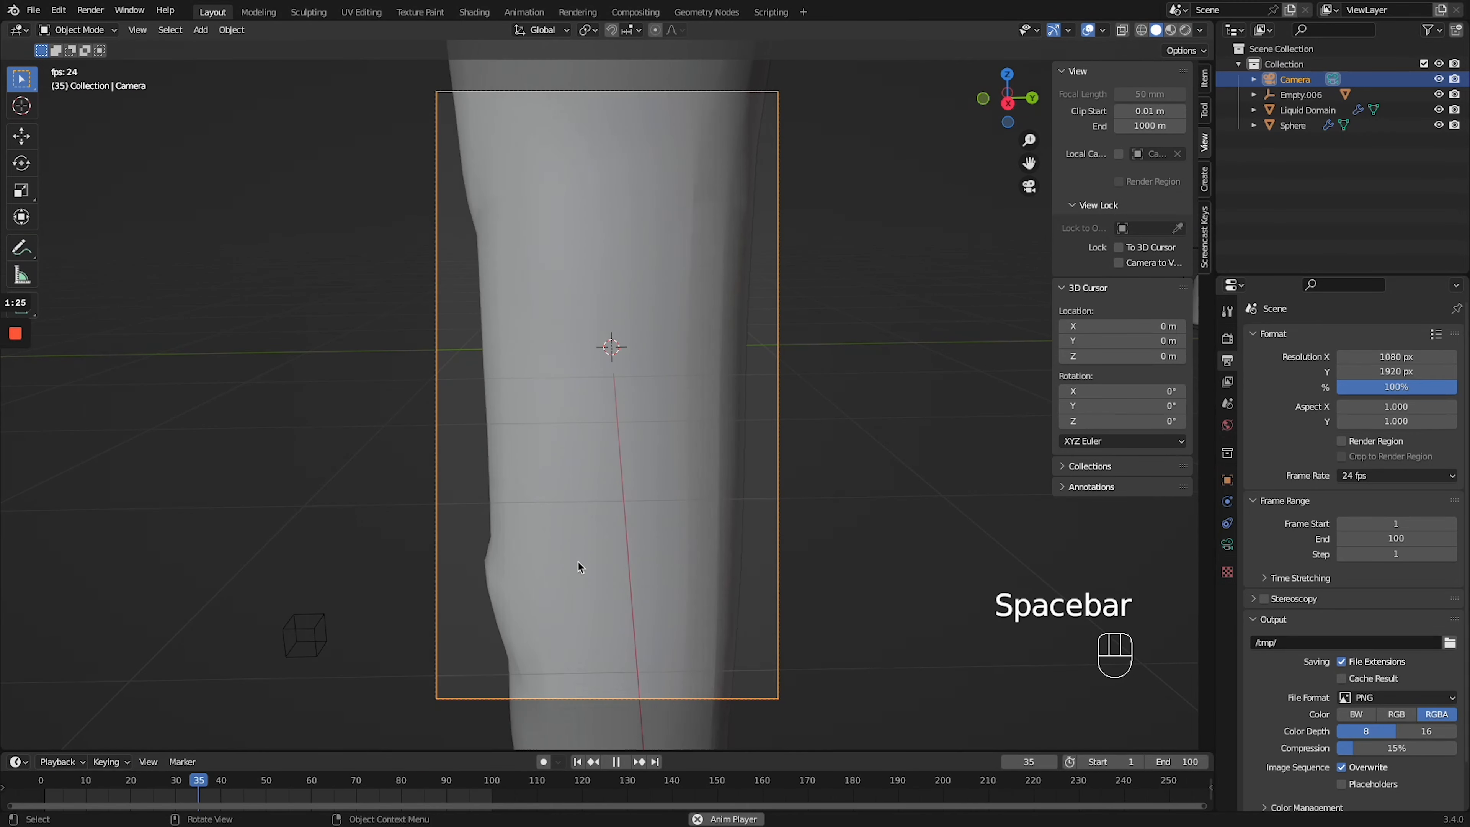
- Add a plane, move it along Z to the lower part of the liquid stream and scale it up
key("g")
key("z")
key("s")
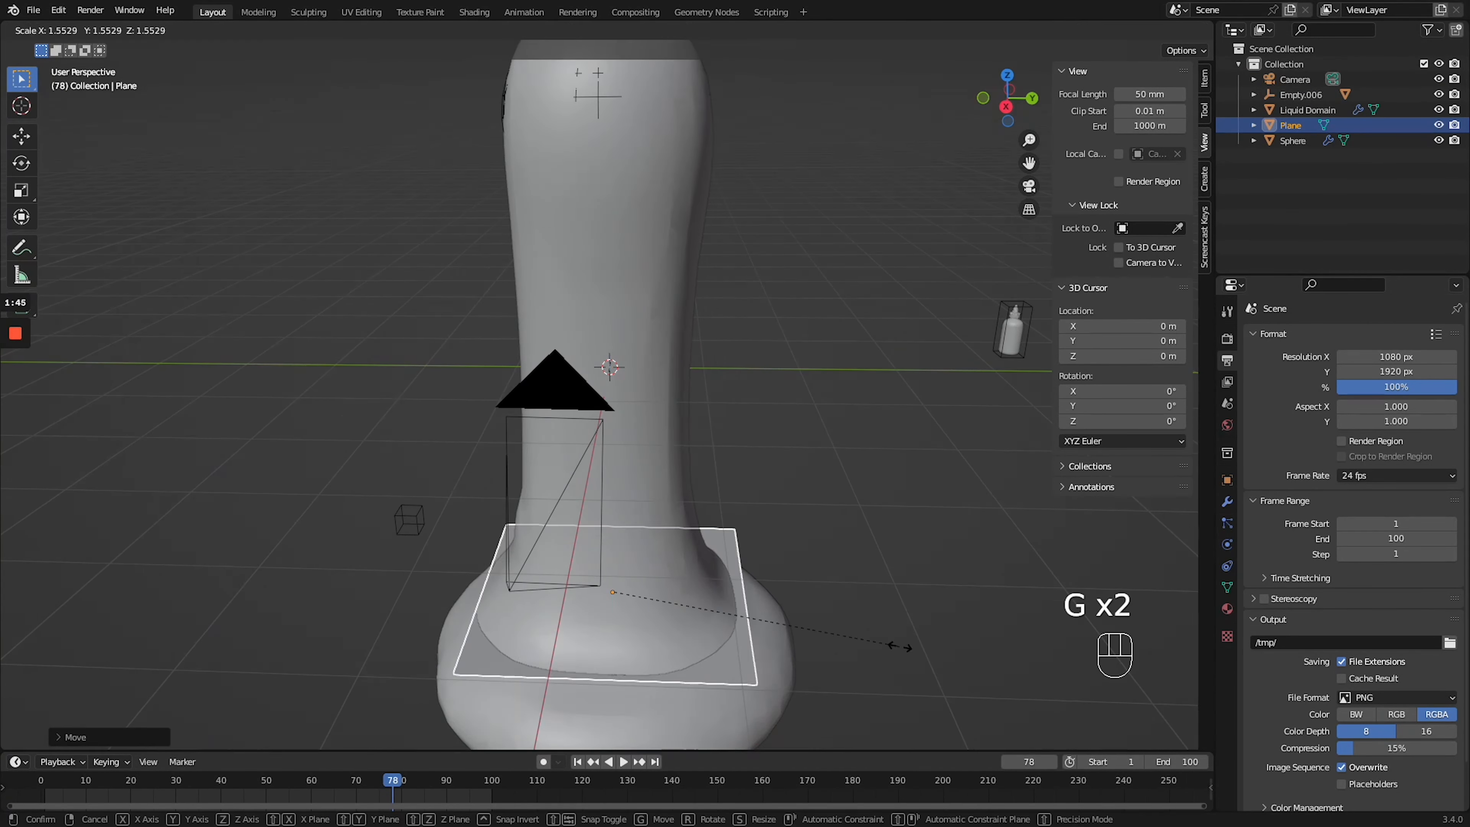
- Try collision physics on the plane, play the simulation and remove the collision
left_click(1228, 545)
left_click(1305, 353)
key("space")
key("space")
left_click(1304, 352)
- Lower the plane along Z in side view to just beneath the end of the liquid stream
key("KP_3")
key("g")
key("z")
left_click(841, 672)
middle_click_drag(842, 672, 834, 716)
- Extrude the plane's back edge upward along Z into a tall wall behind the liquid
key("Tab")
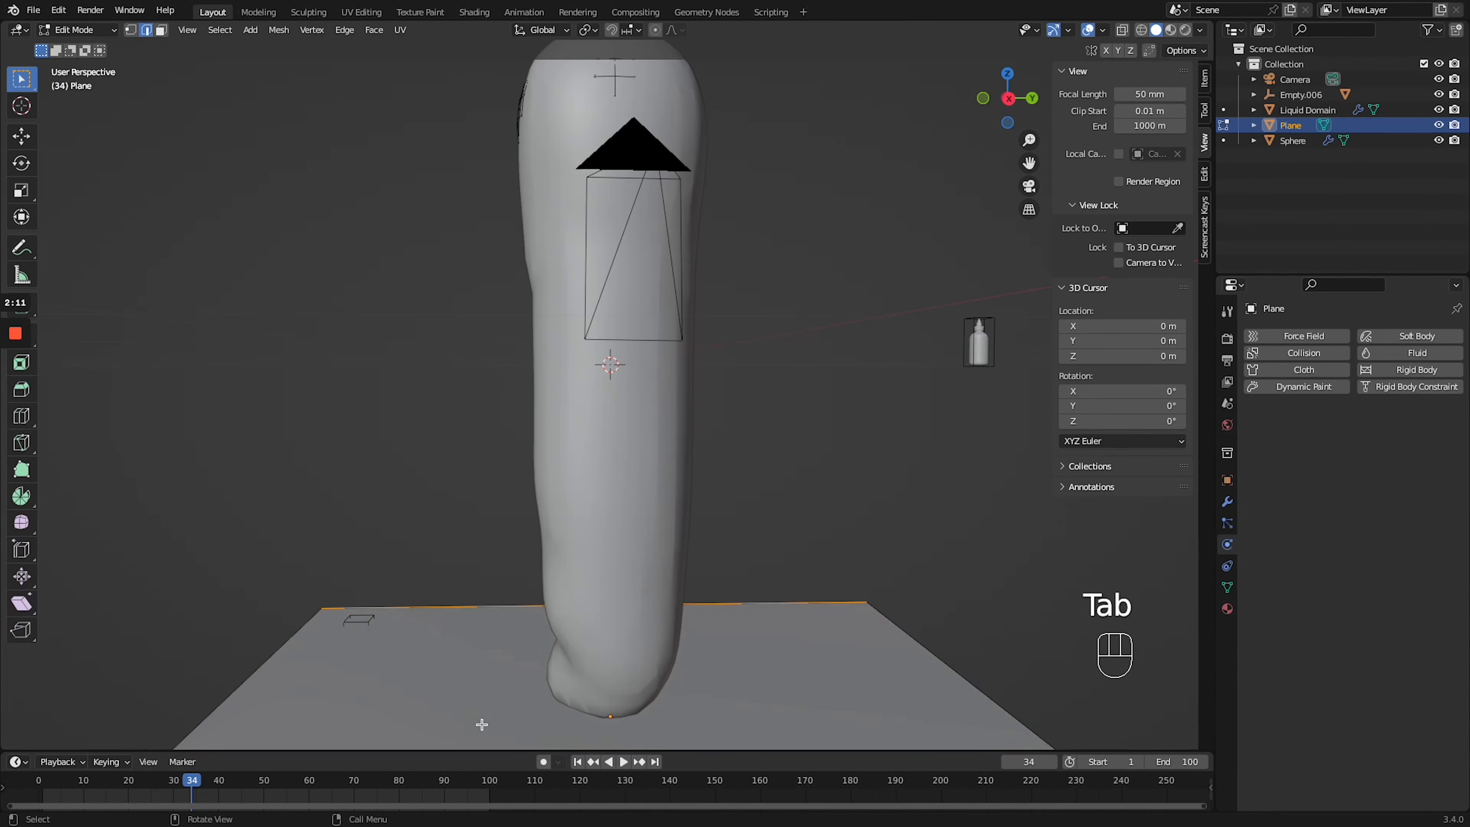
left_click(465, 607)
key("e")
key("z")
left_click(465, 510)
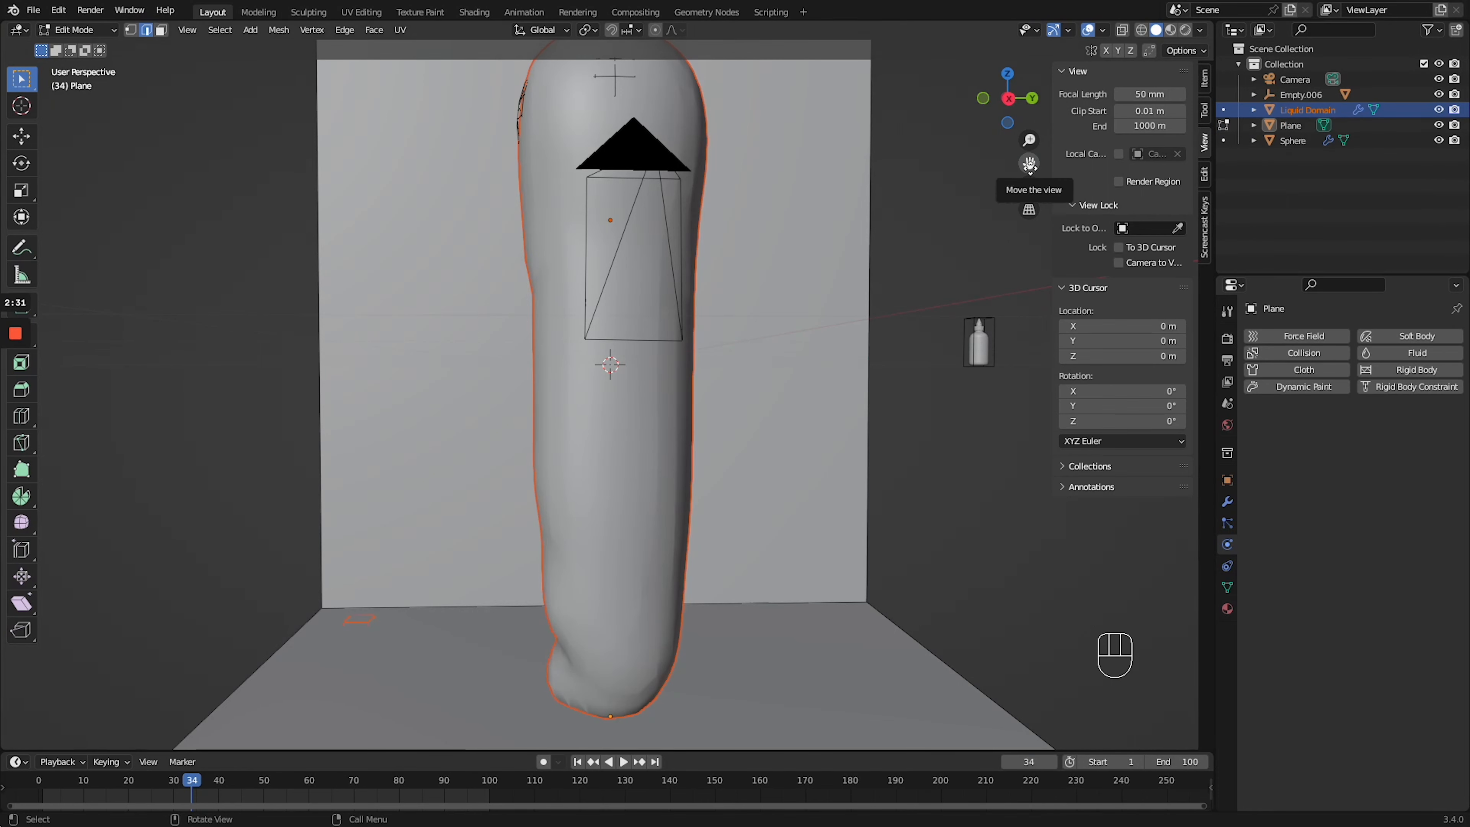
- Add a Subdivision Surface modifier to the plane and its wall, and undo the last three edits made after it
left_click(1227, 504)
left_click(1354, 337)
left_click(1175, 574)
key("ctrl+z")
key("ctrl+z")
key("ctrl+z")
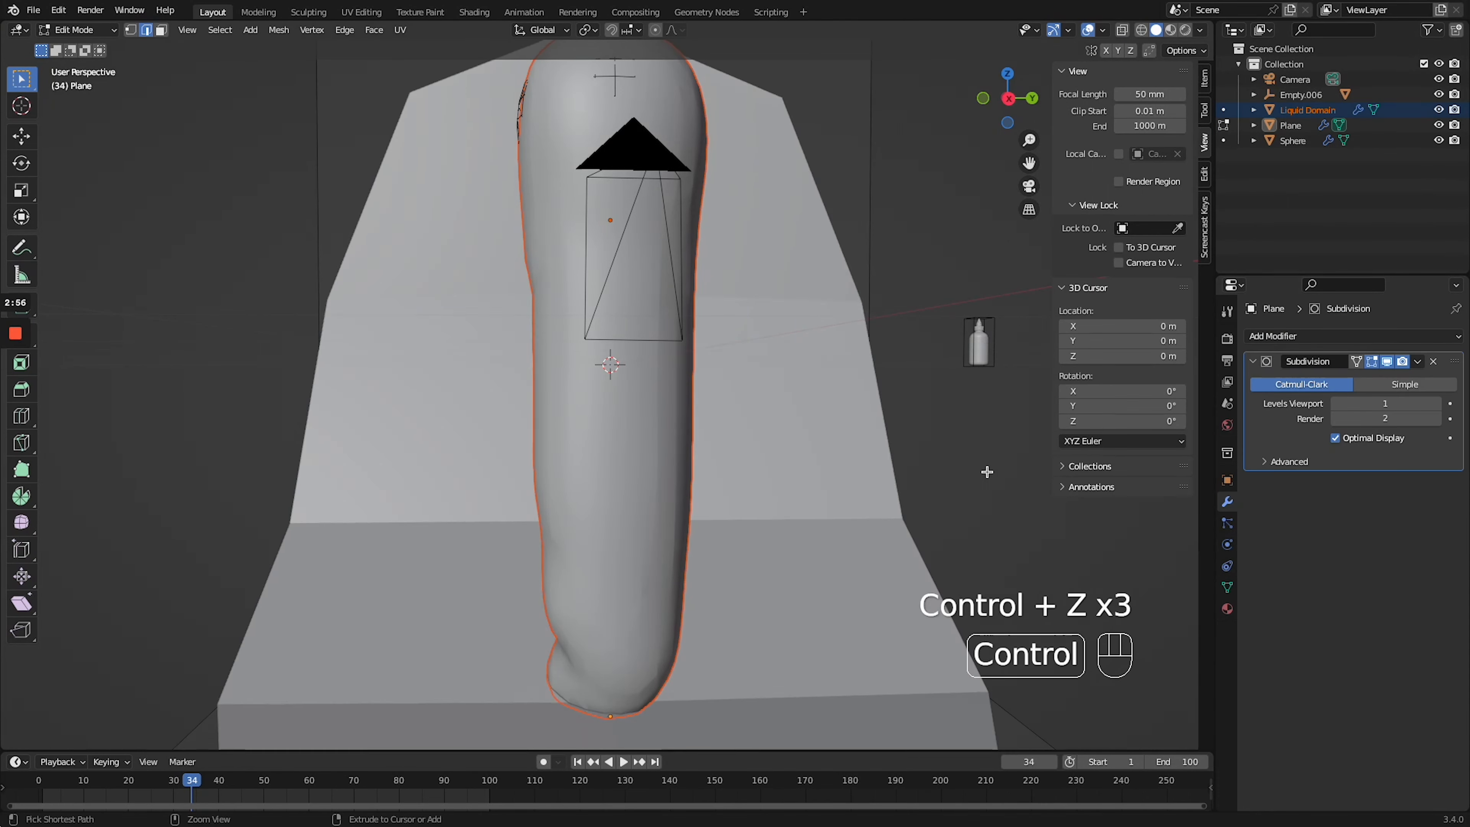
- Remove the Subdivision modifier from the backdrop plane and return to Object Mode
left_click(1433, 362)
key("Tab")
- Free the Liquid Domain's baked fluid simulation data and hide the domain in the viewport
left_click(631, 452)
left_click(1227, 545)
scroll(1388, 657, "down", 15)
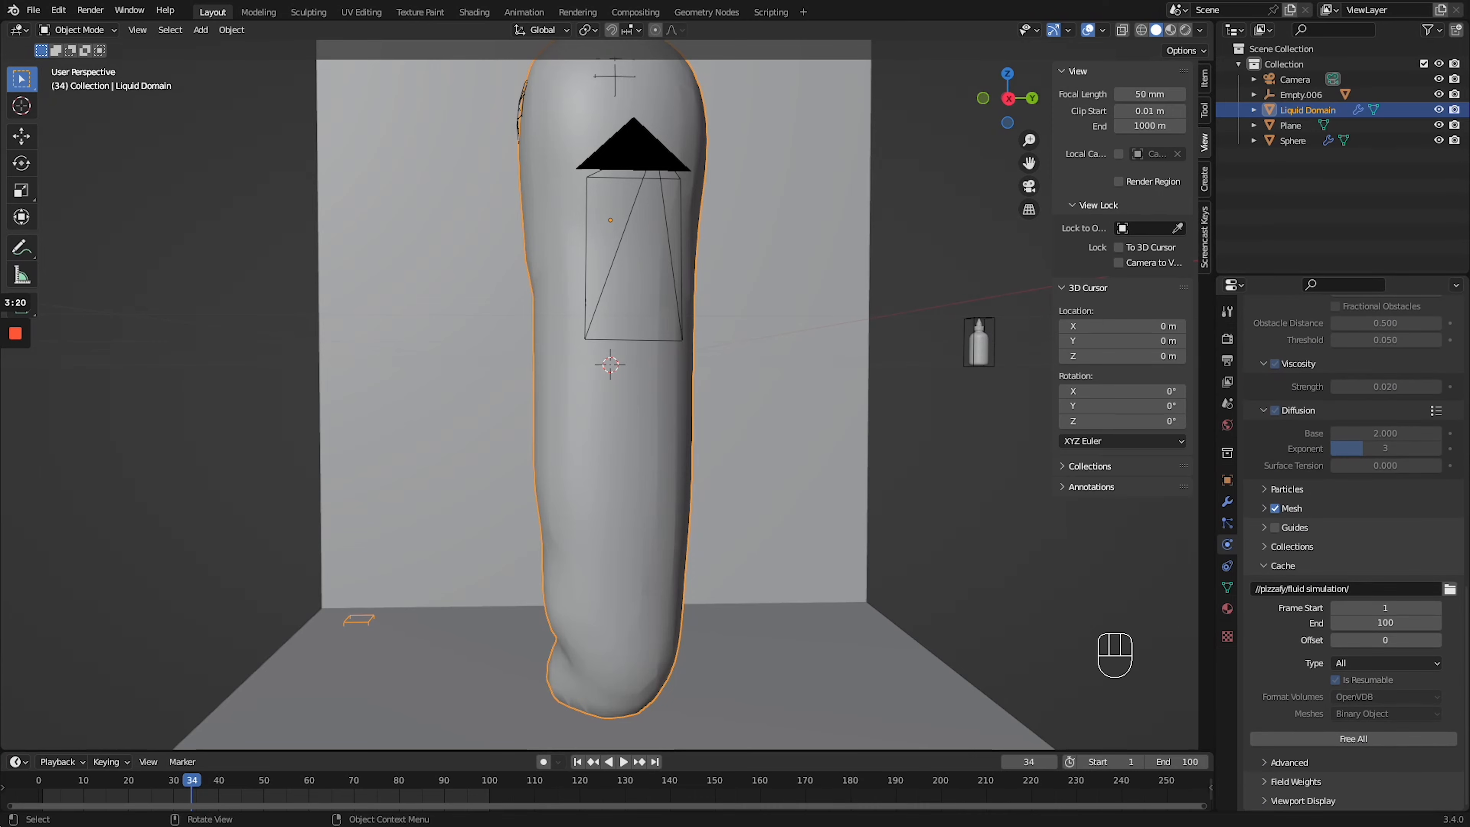
left_click(1378, 741)
middle_click_drag(822, 324, 827, 370)
left_click(1439, 110)
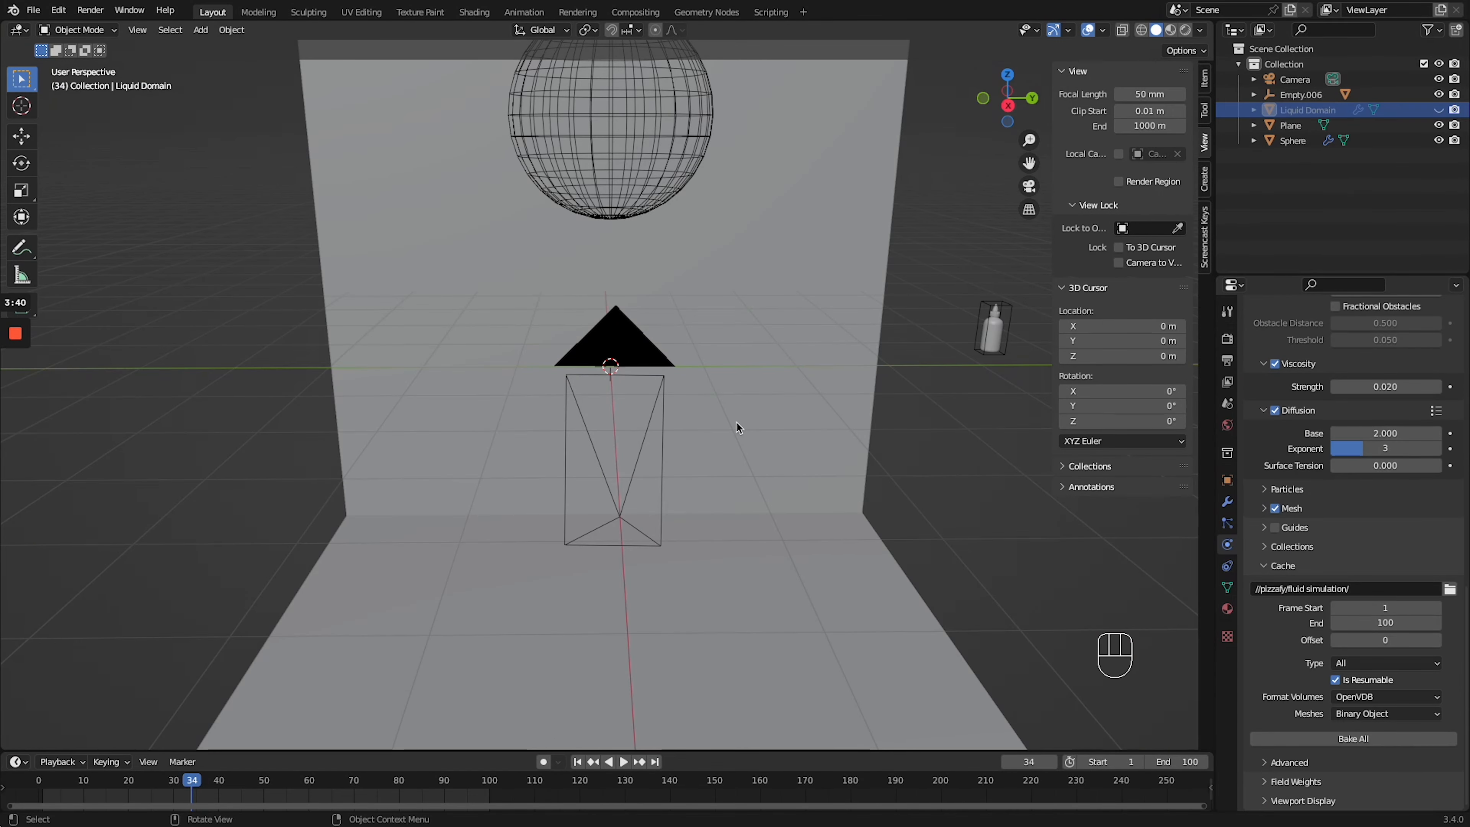
- Delete the bottle's parent empty, and scale and move the bottle into position in the camera view
left_click(993, 338)
key("g")
key("Delete")
key("KP_0")
key("s")
left_click(697, 371)
key("g")
left_click(697, 443)
- Reframe the shot with the camera temporarily locked to the view, and reposition the bottle in the frame
left_click(1119, 263)
middle_click_drag(697, 445, 525, 476)
left_click(1119, 263)
key("g")
left_click(723, 332)
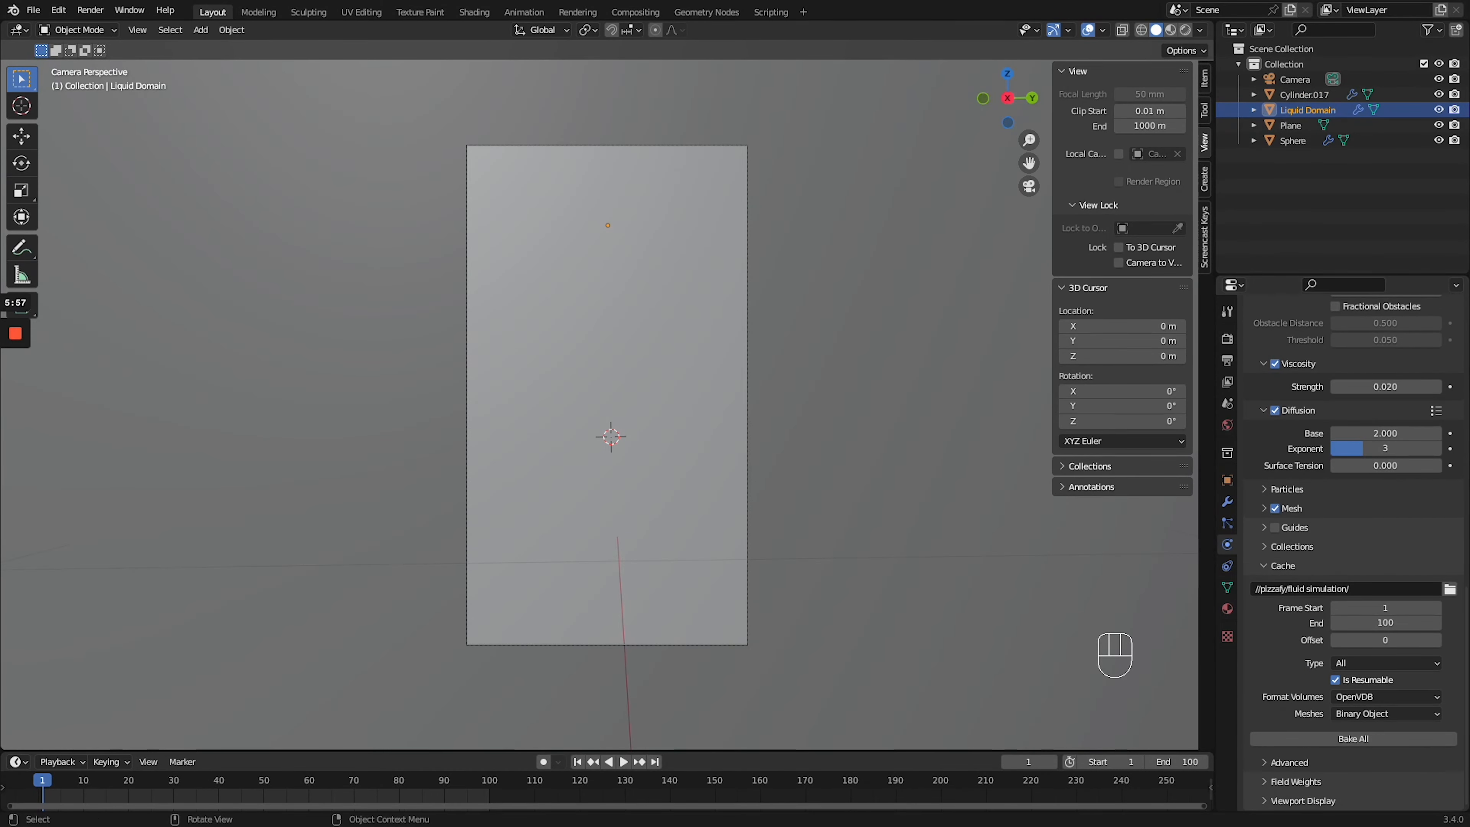
- Bake the complete fluid simulation of the Liquid Domain for frames 1 to 100
scroll(1355, 521, "up", 10)
scroll(1354, 522, "down", 10)
left_click(1342, 739)
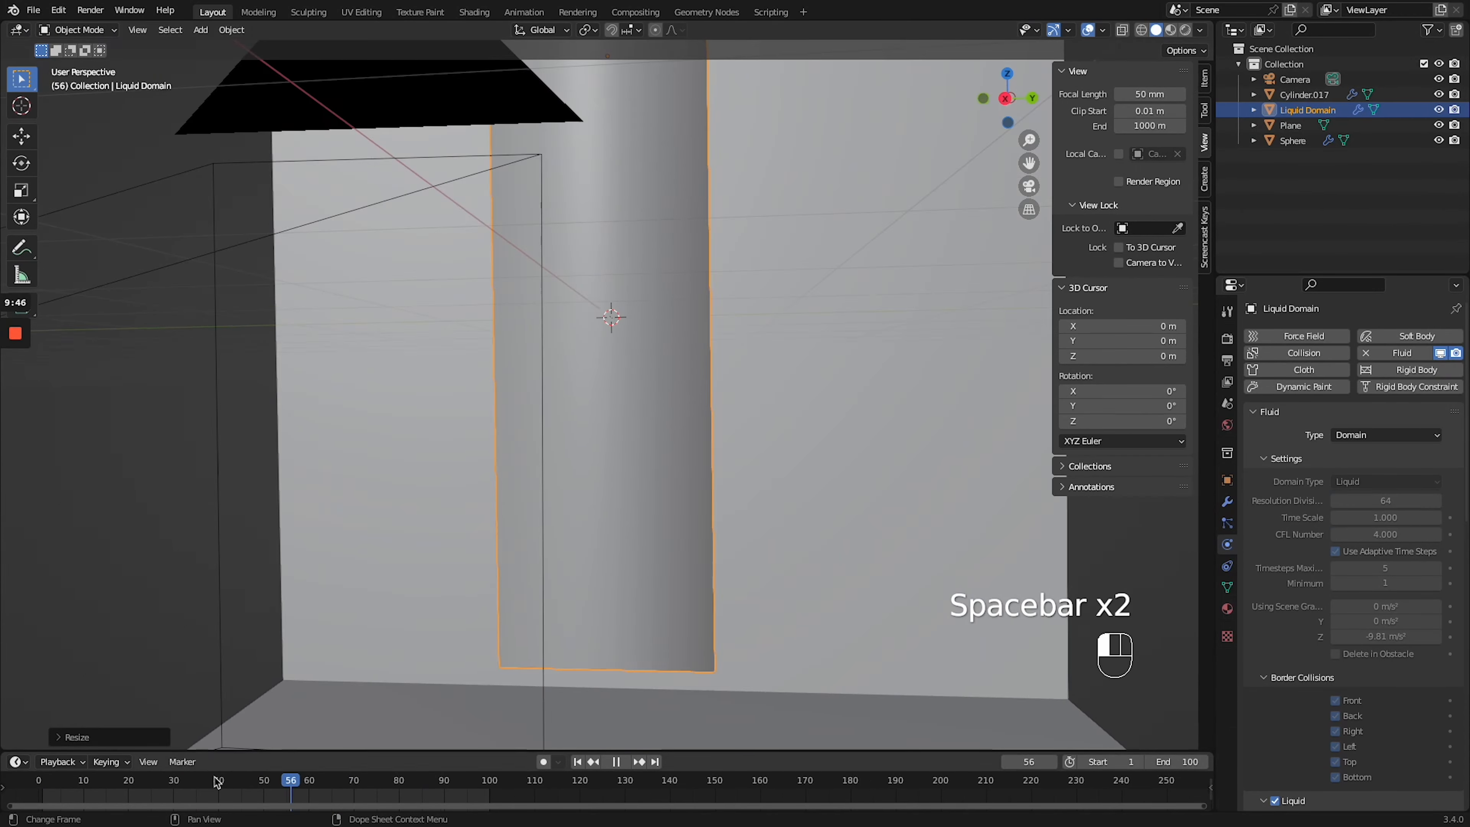
- Play the baked simulation and undo the bottle's last move along the X axis
key("KP_0")
key("space")
key("space")
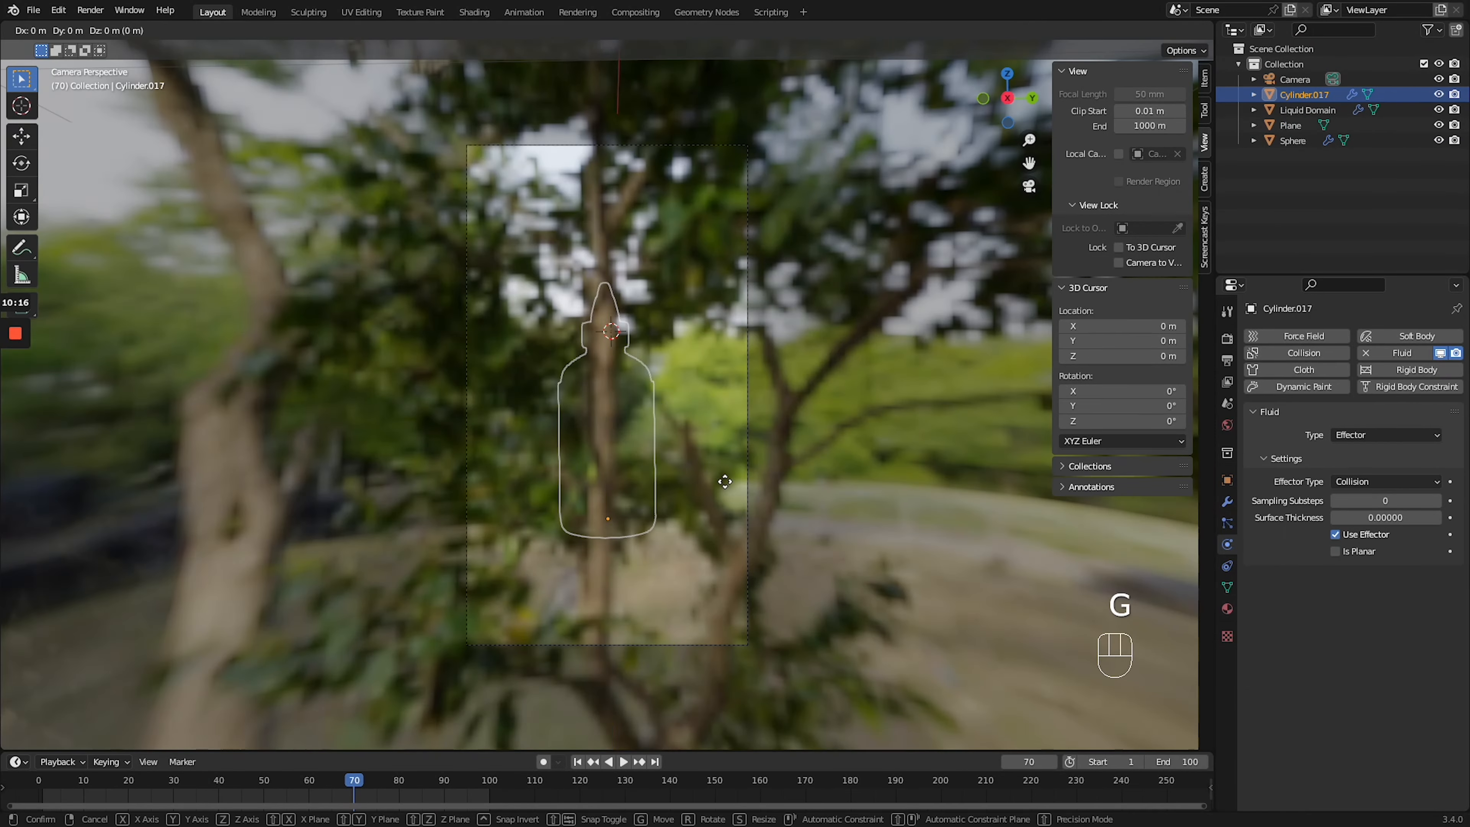
key("ctrl+z")
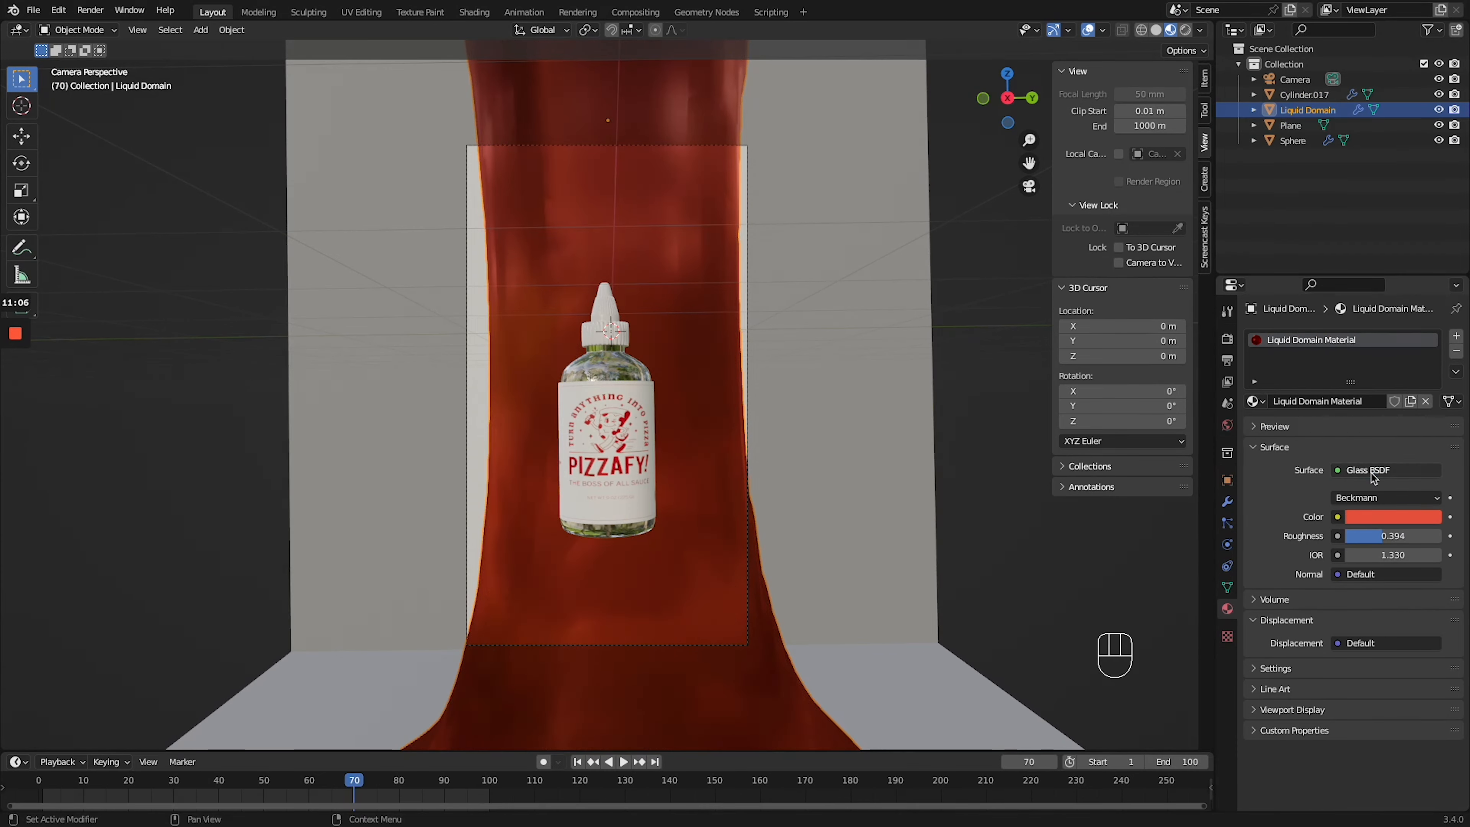
- Play the animation to check the bottle's motion against the pouring liquid
key("space")
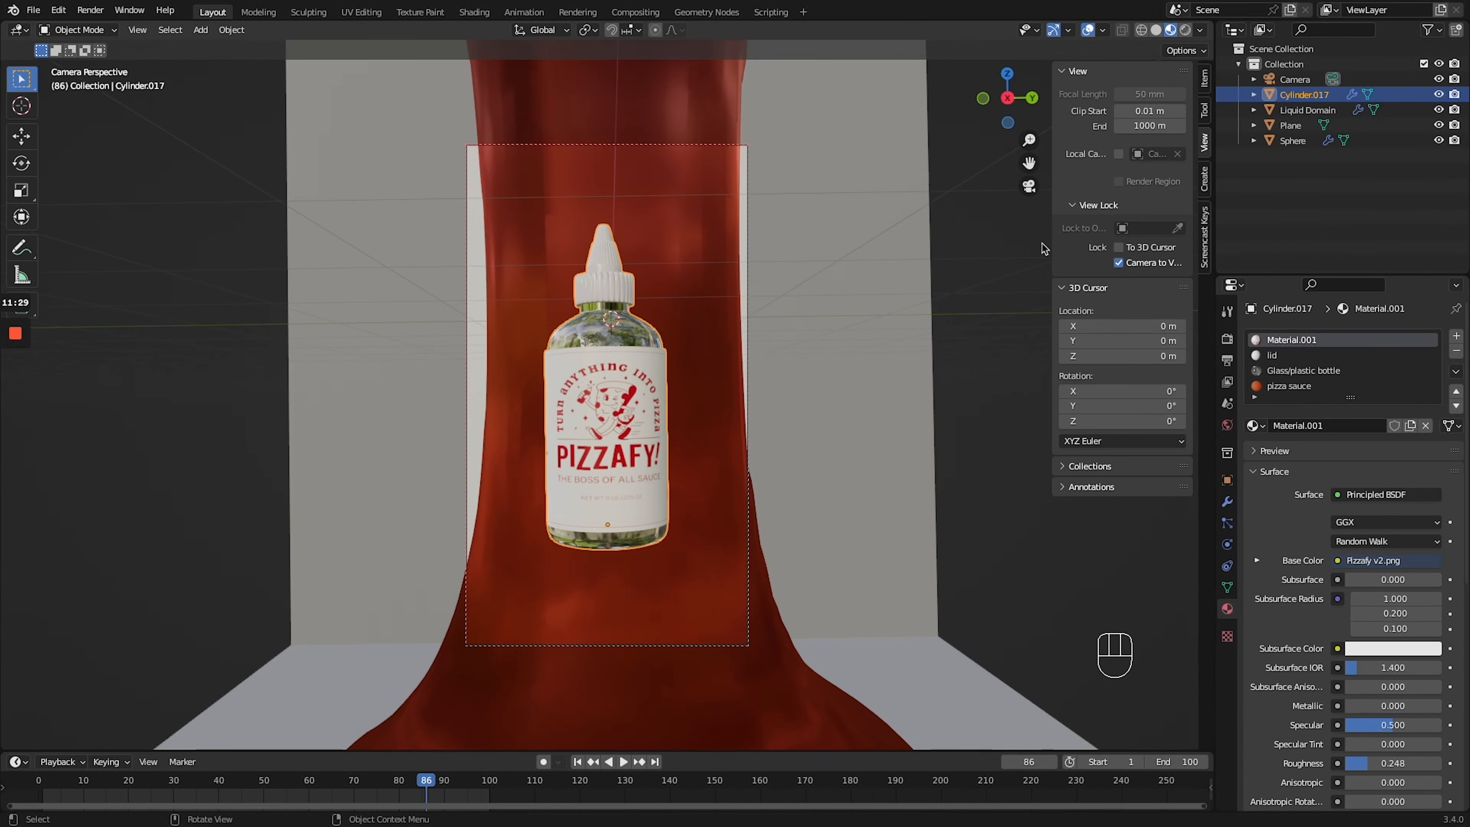
key("space")
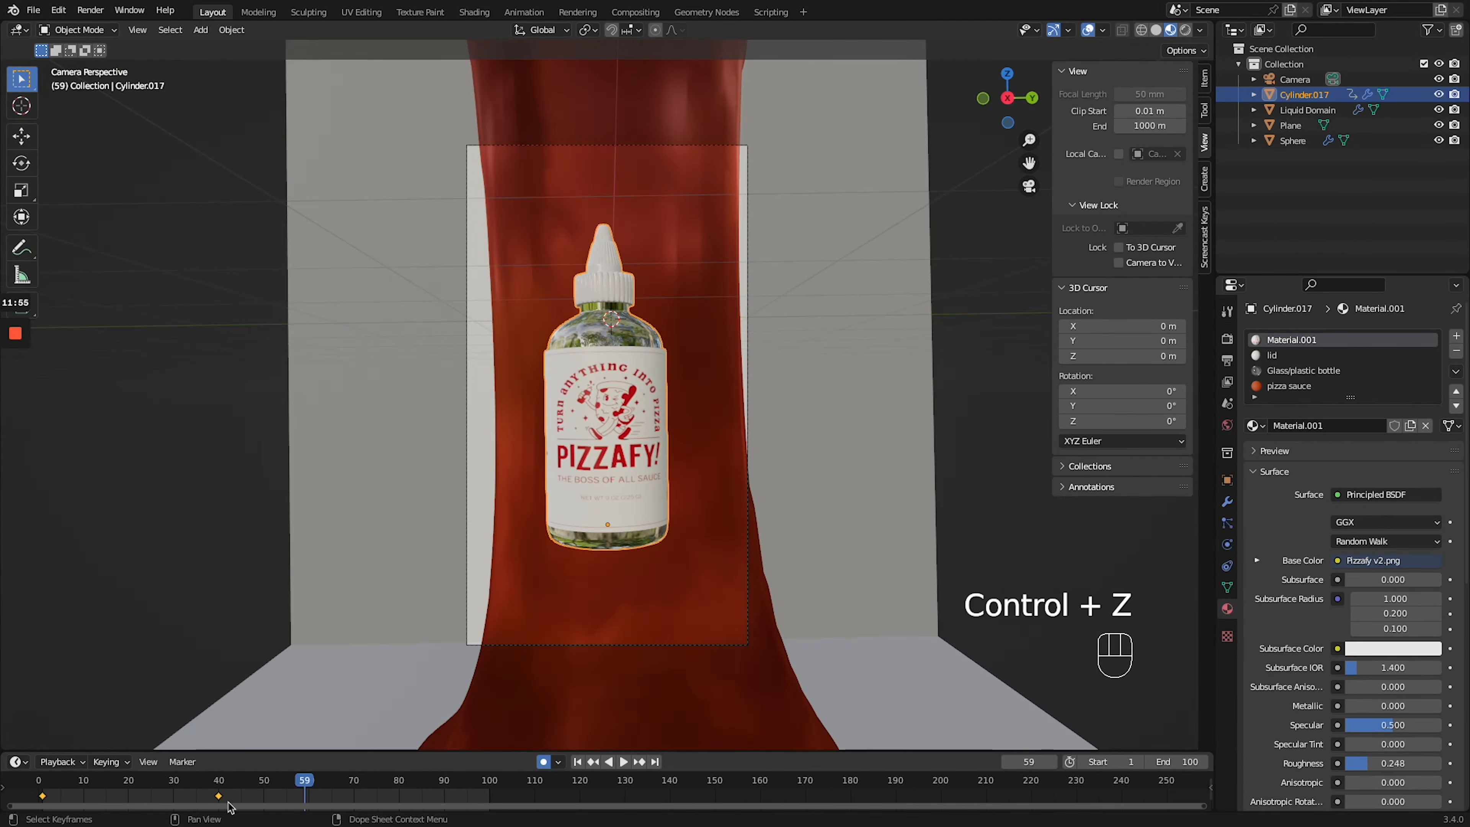
key("space")
- Replay the shot in camera view and retime the bottle's final keyframe to frame 75
key("space")
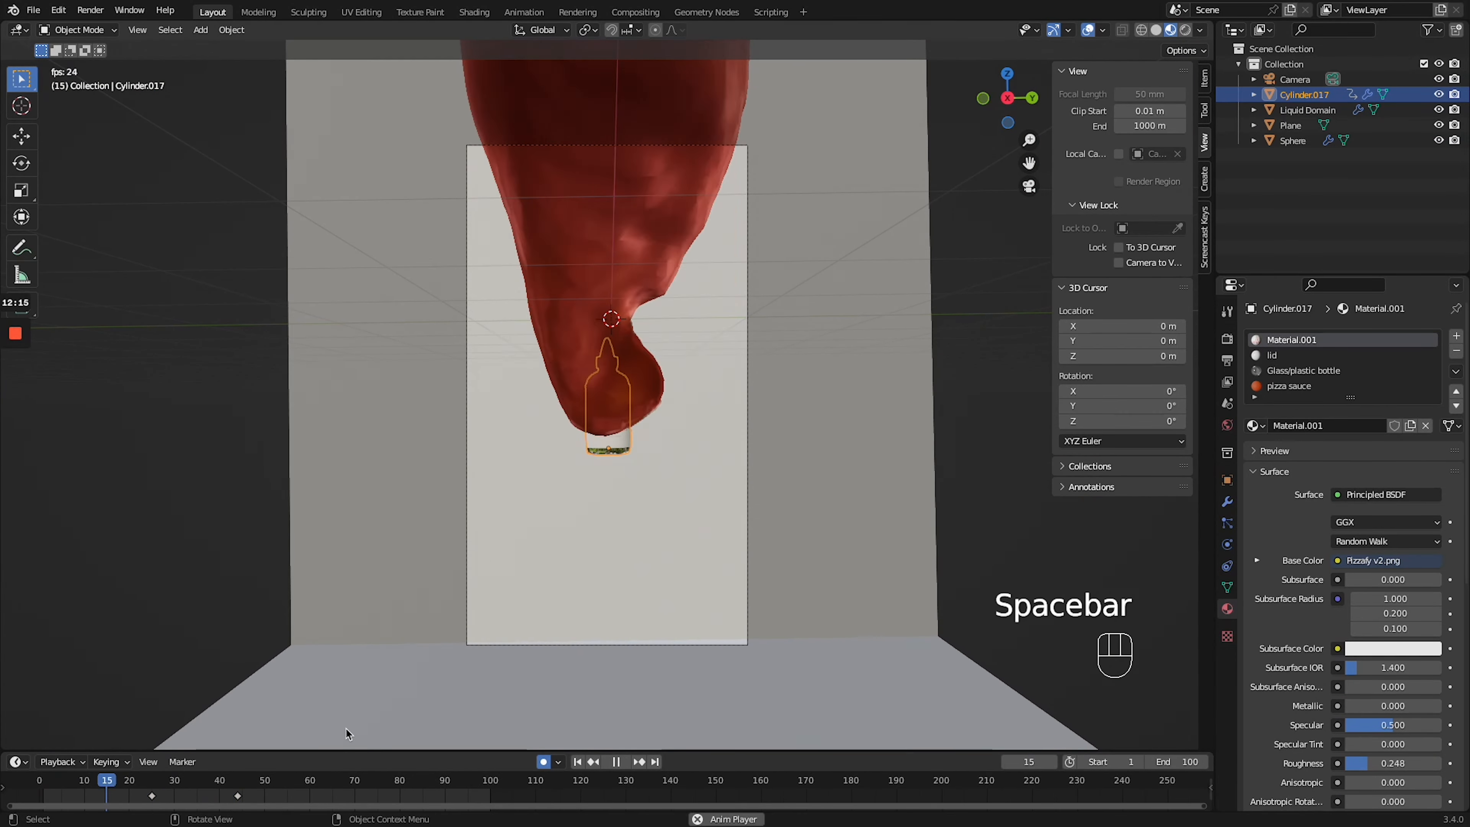
key("KP_0")
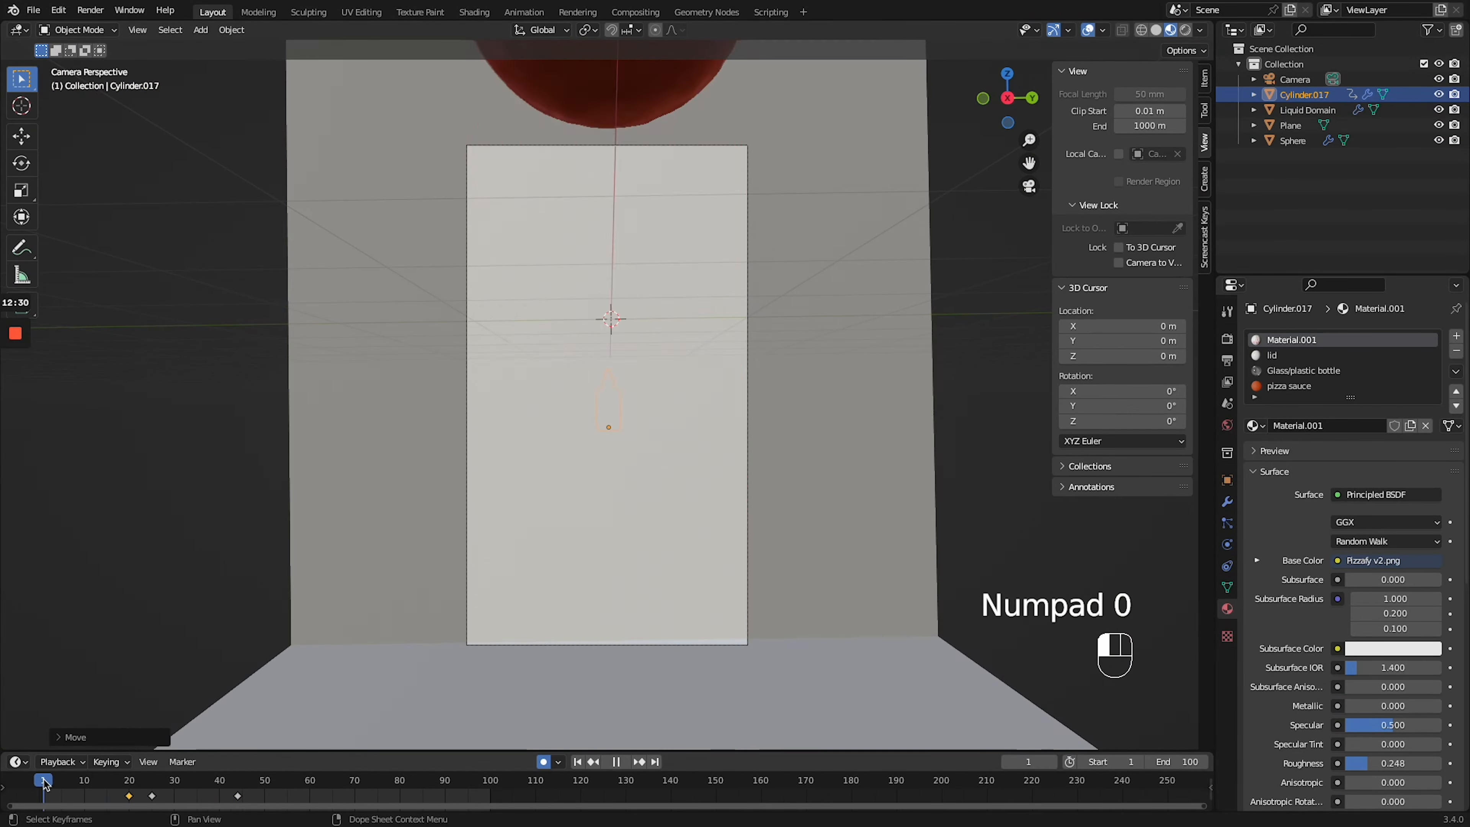
key("space")
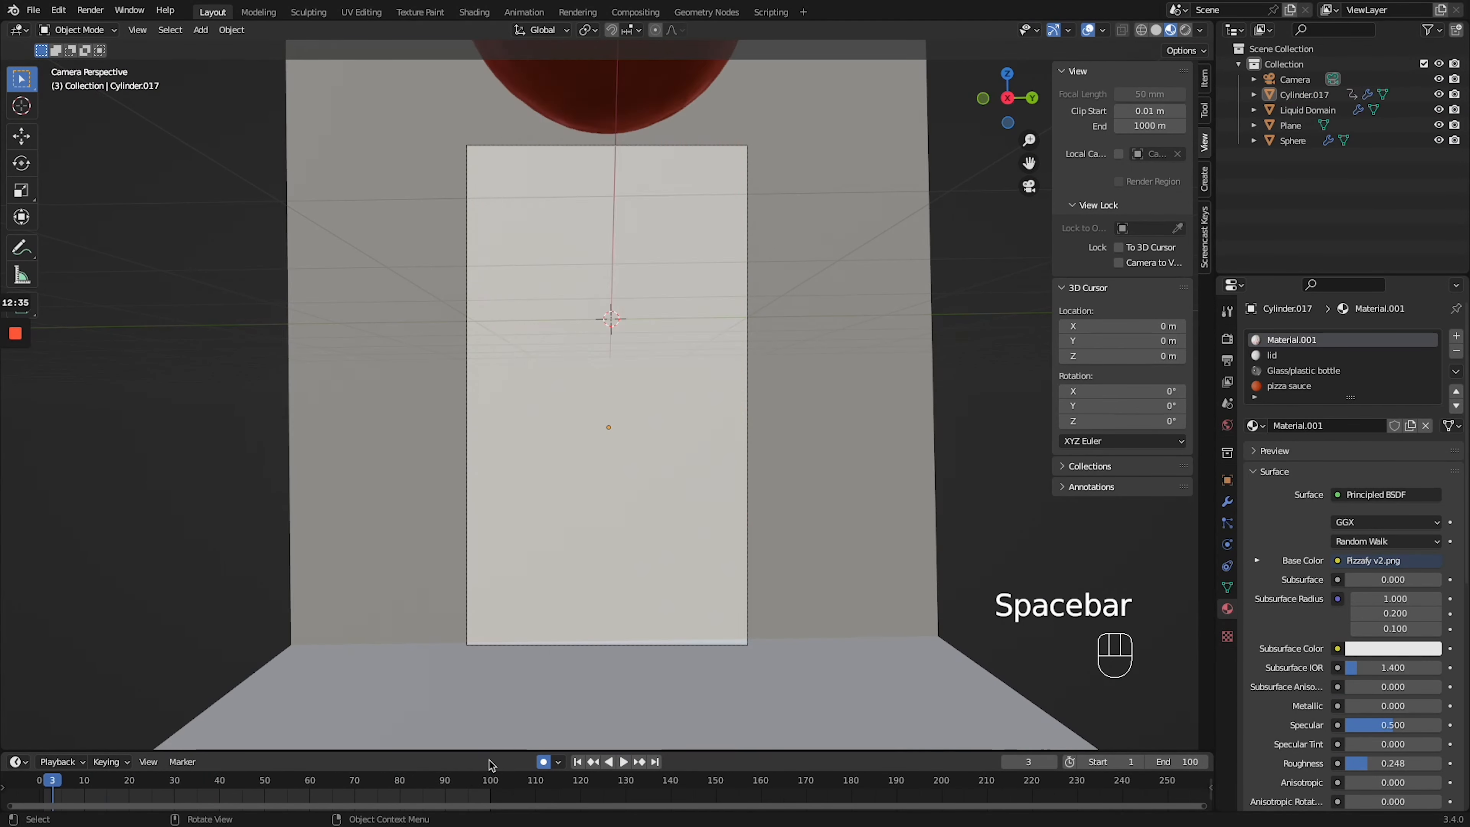
key("space")
key("space")
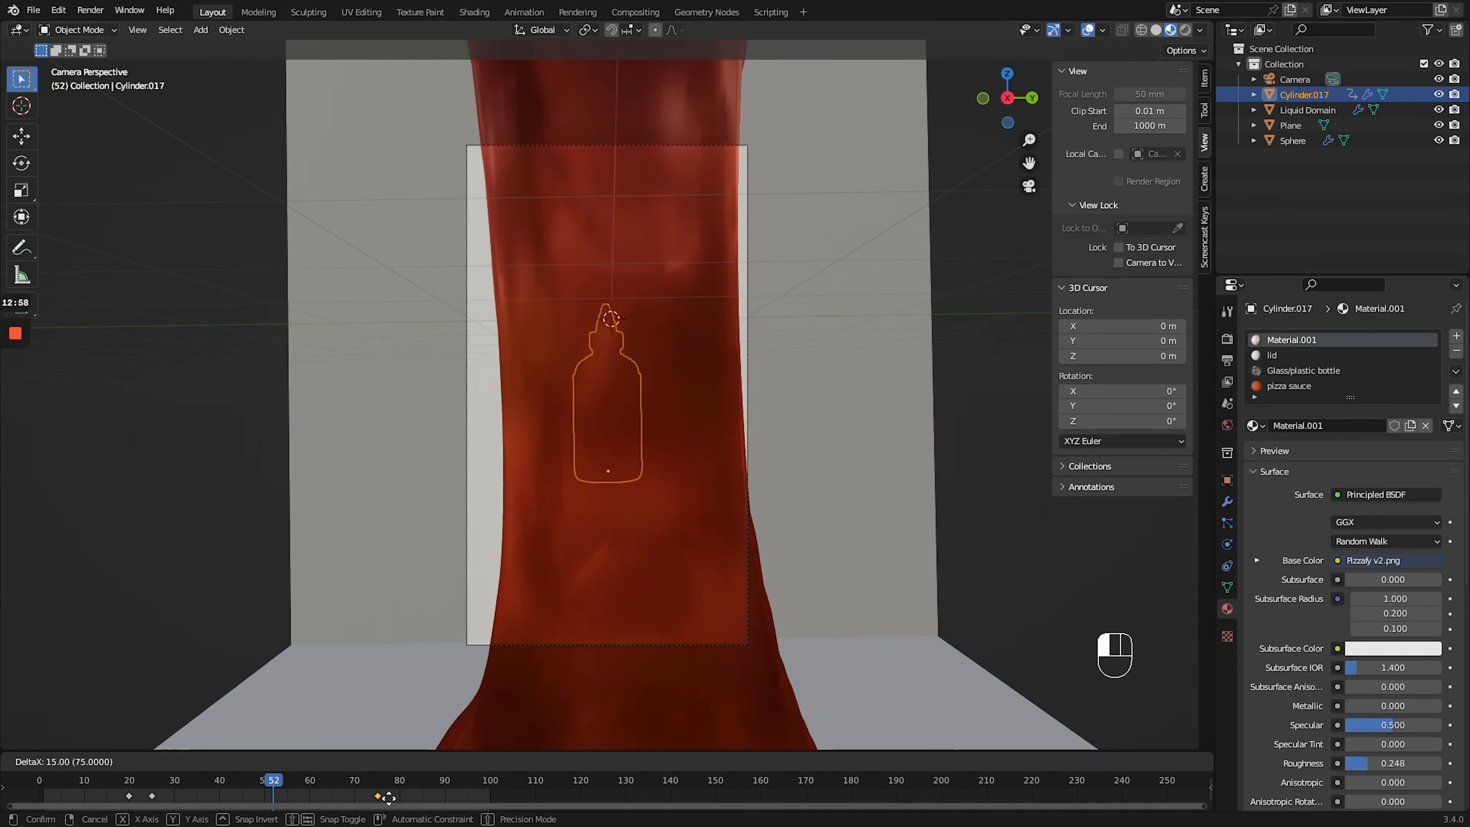
key("space")
key("space")
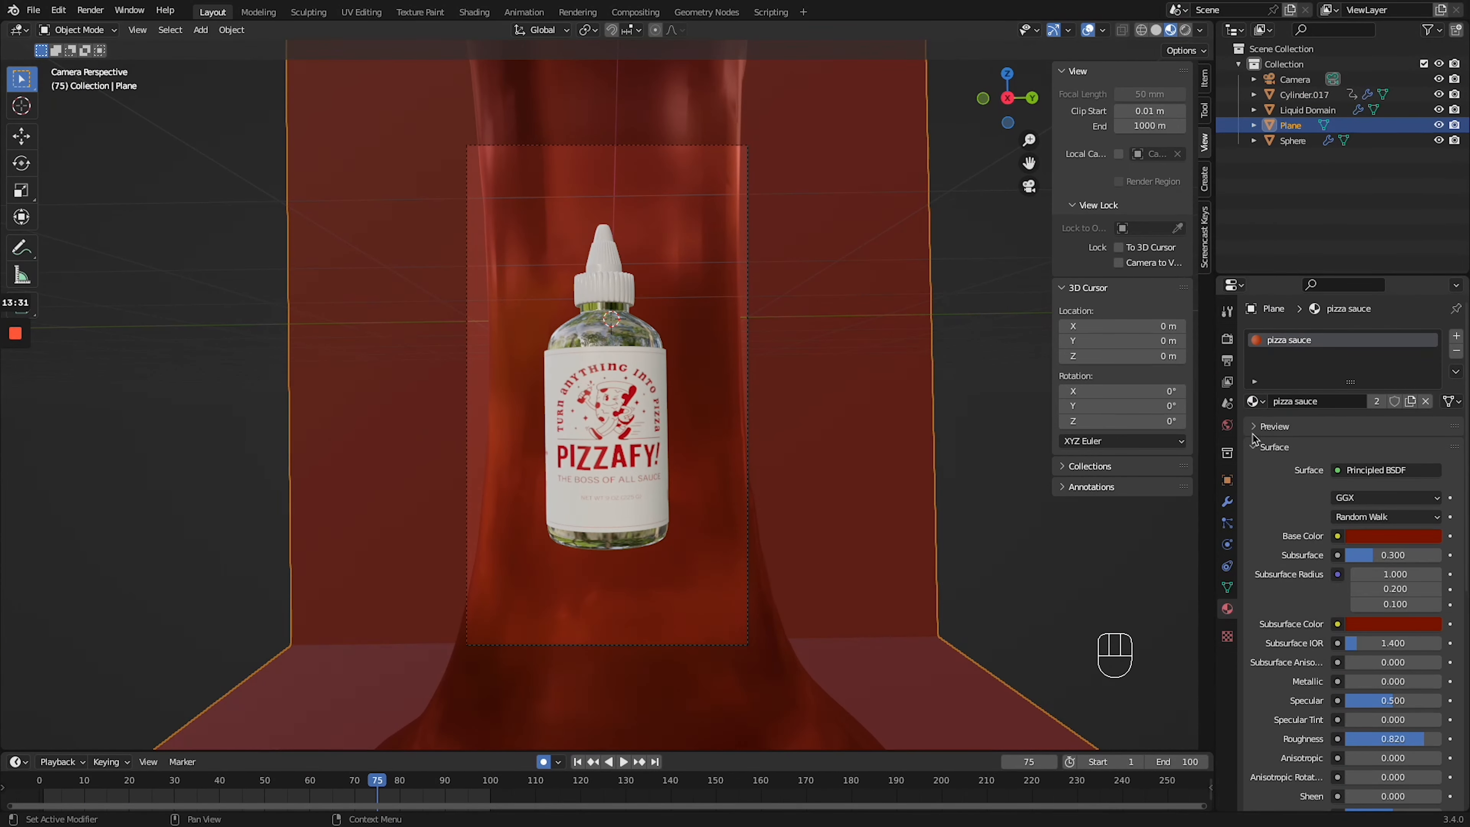
- Assign the existing Liquid Domain Material to the backdrop plane
left_click(1256, 400)
left_click(1331, 450)
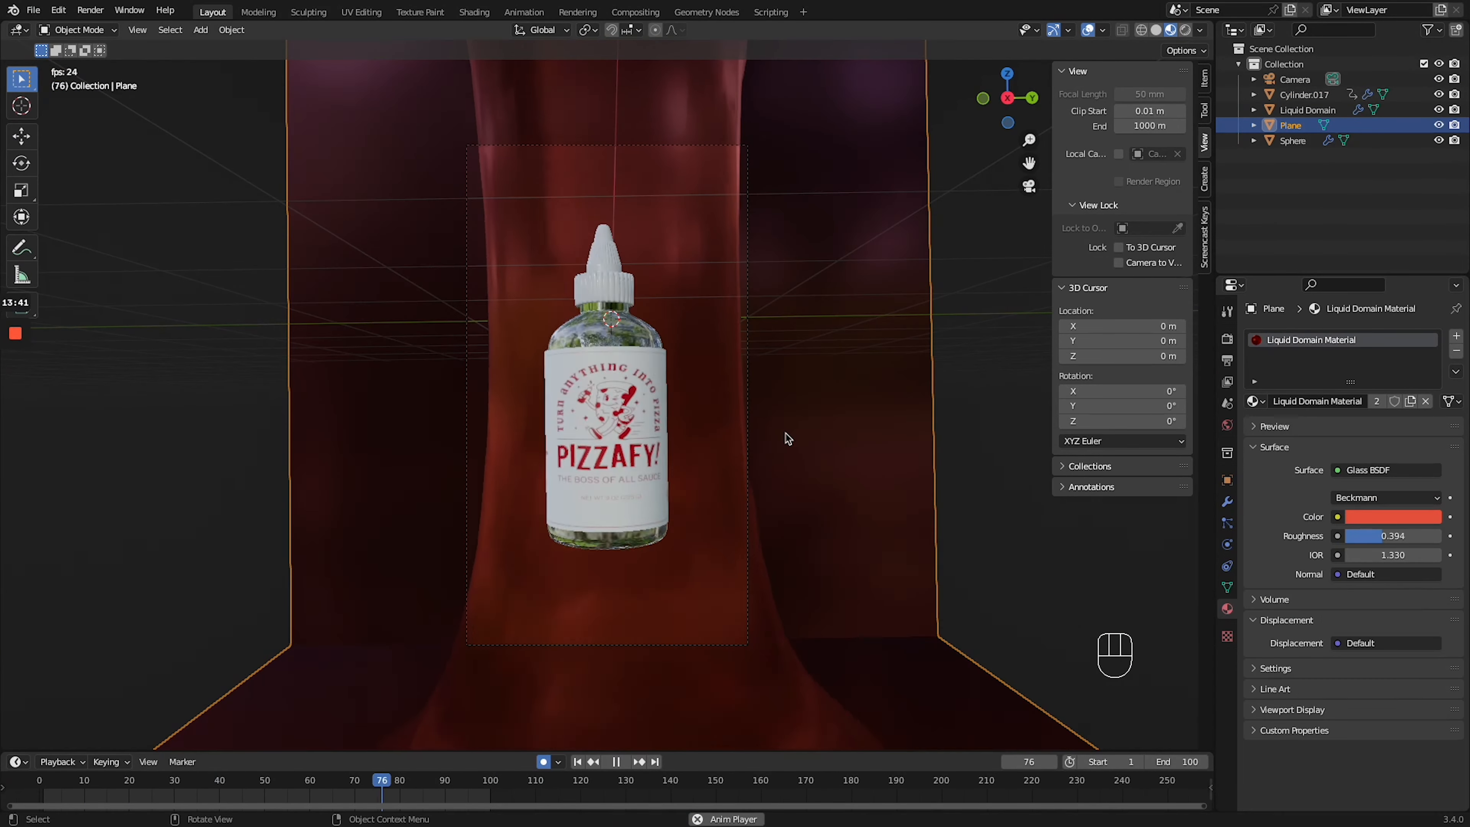
- Add a point light and an area light and position them around the bottle and liquid
key("shift+a")
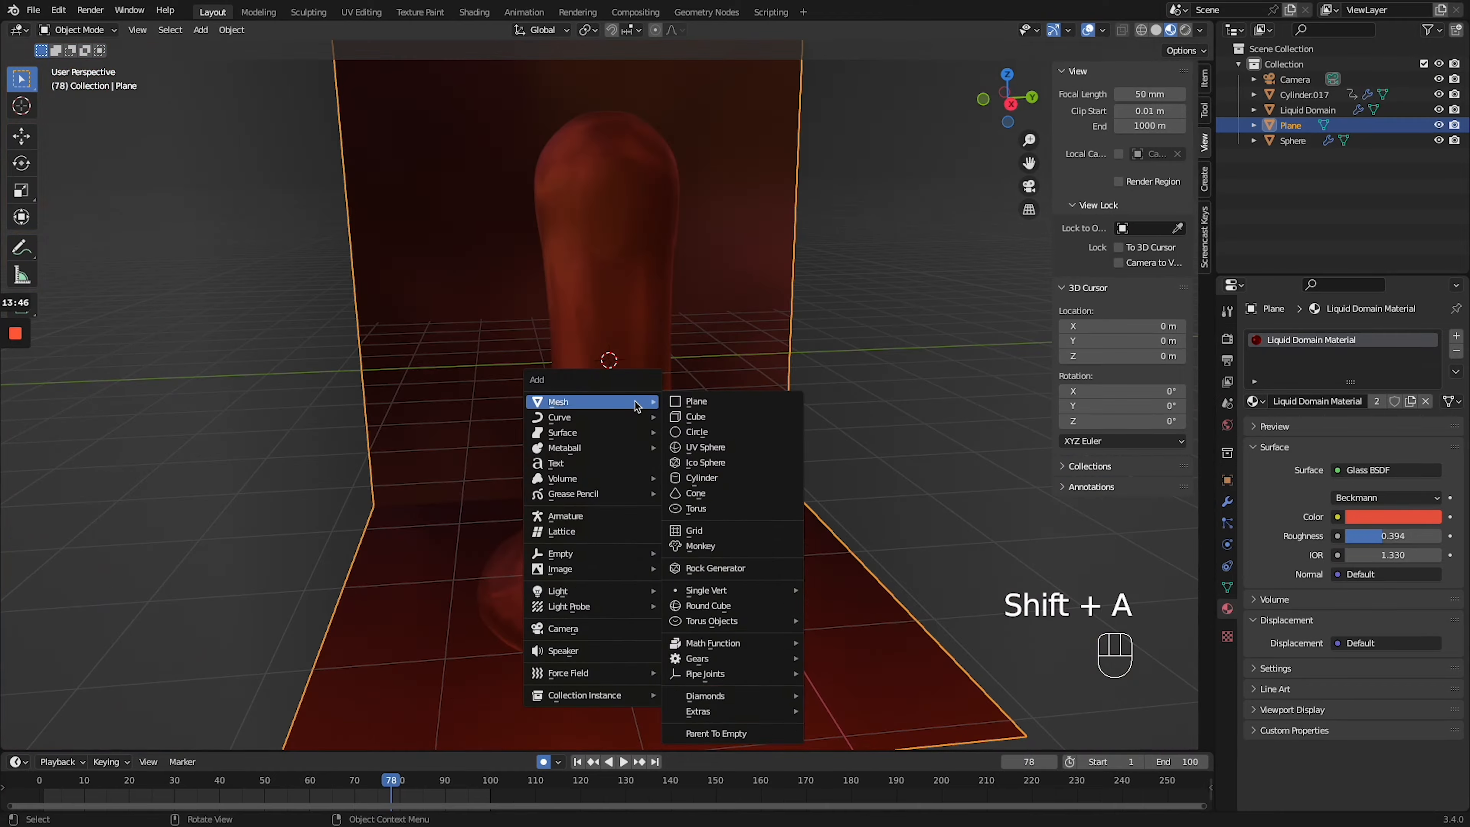
left_click(713, 617)
key("g")
left_click(758, 503)
key("KP_0")
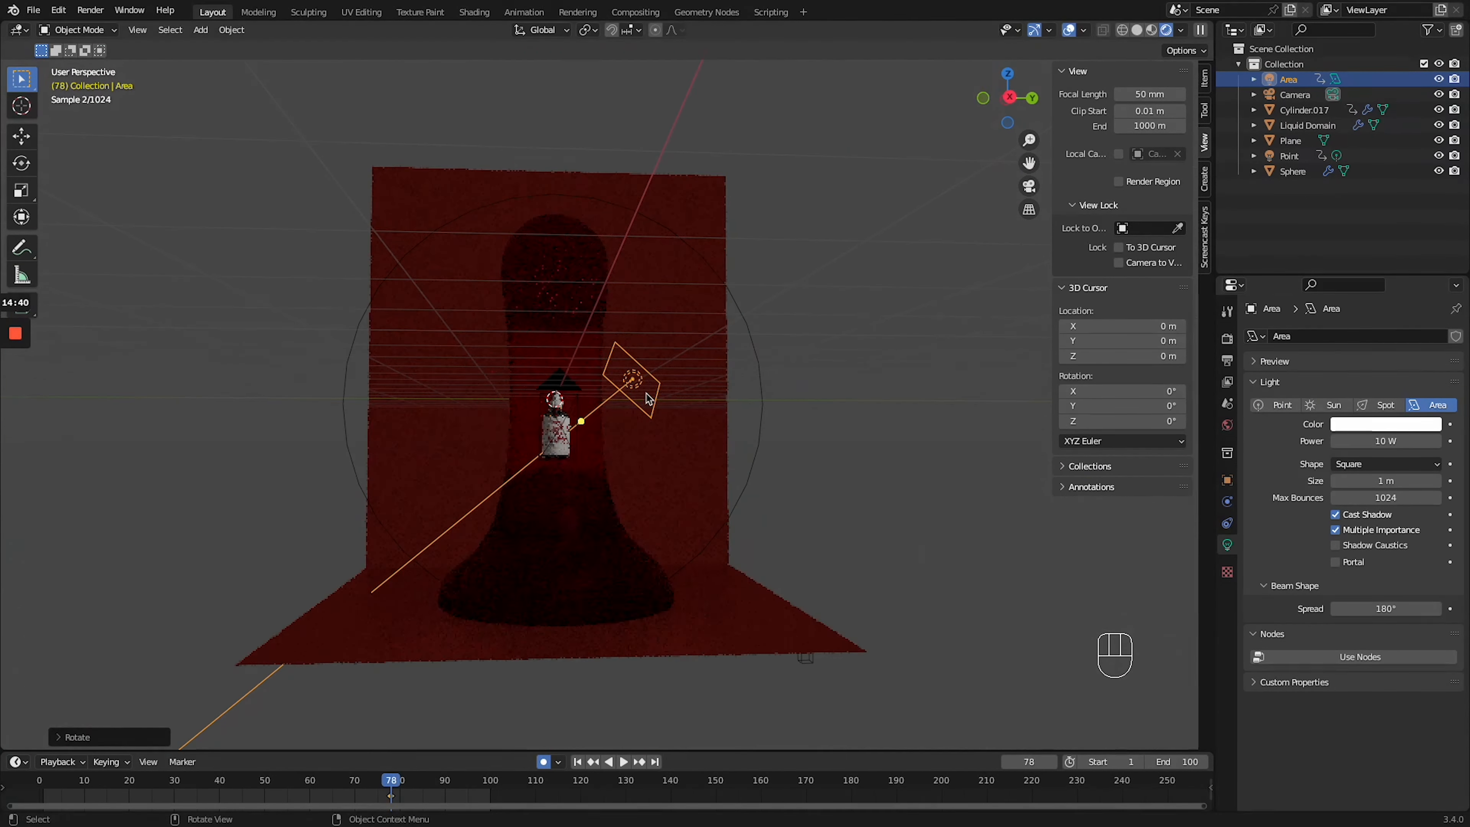
- Duplicate the 50 W elliptical area light, and move and rotate the copy to light the bottle from another side
key("KP_0")
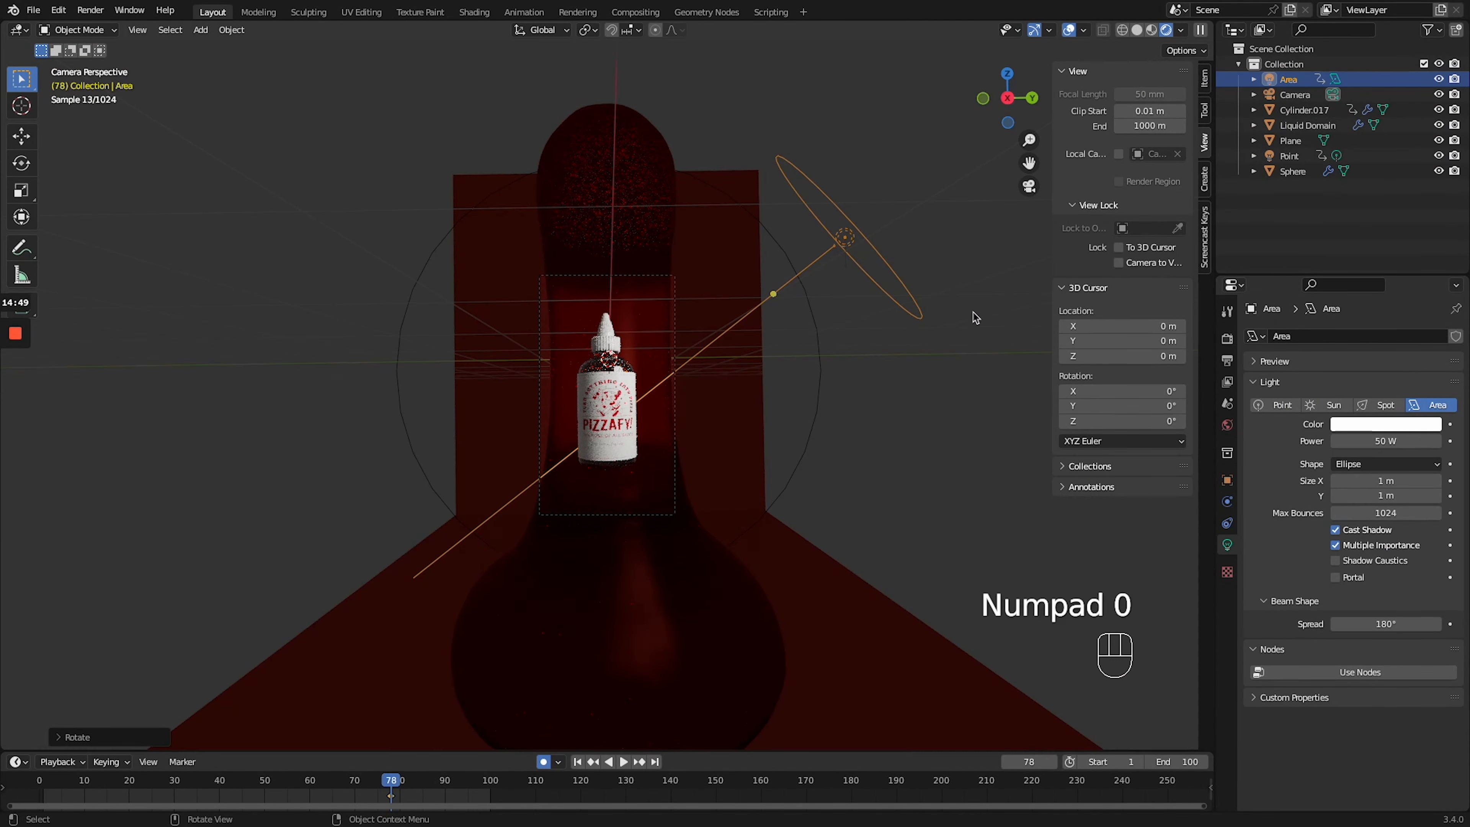
key("shift+d")
key("g")
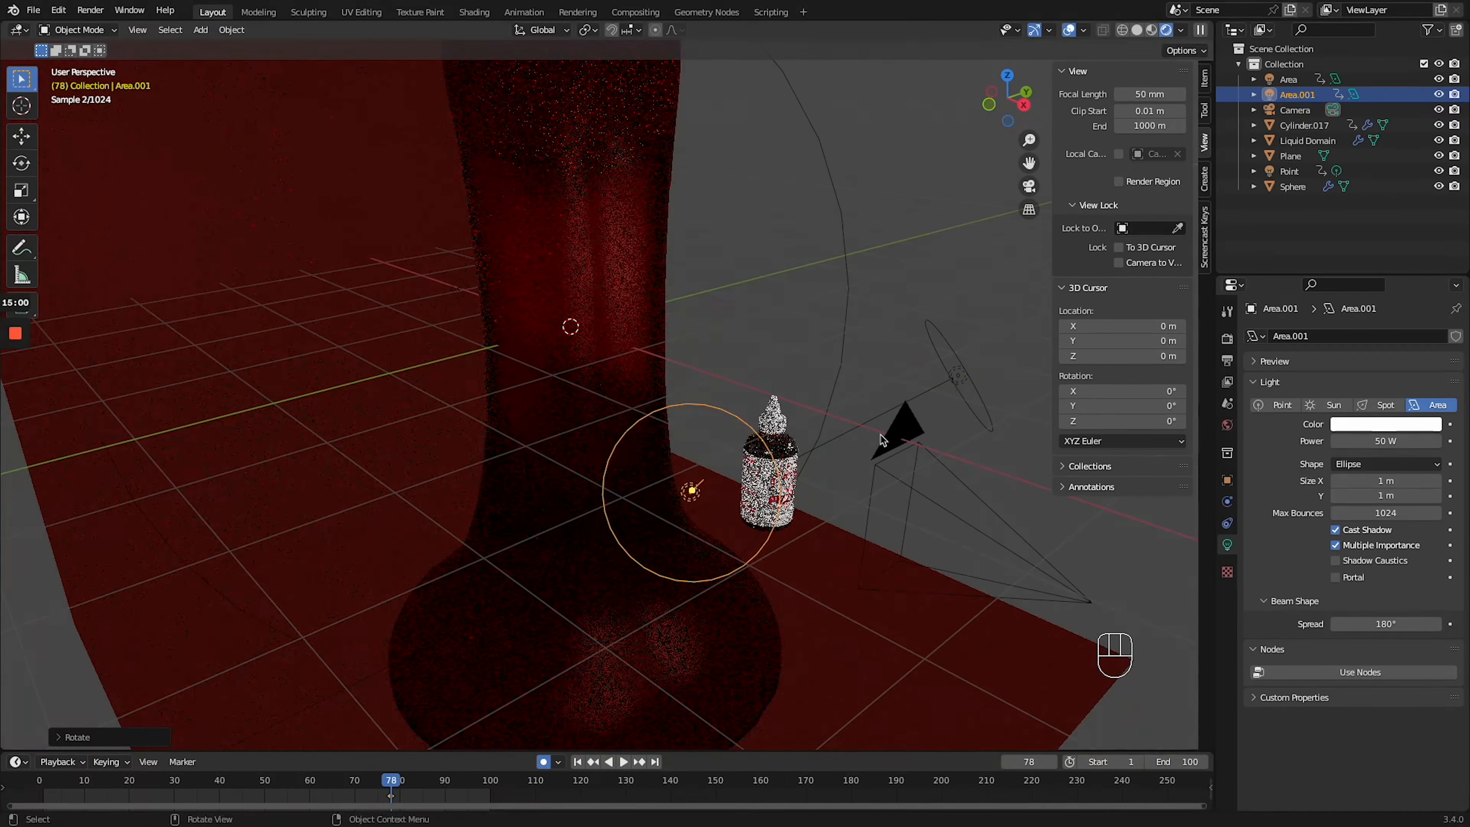
key("r")
key("KP_0")
key("KP_0")
key("g")
- Render frame 78 of the pouring-liquid shot as a still image
left_click(90, 10)
left_click(98, 27)
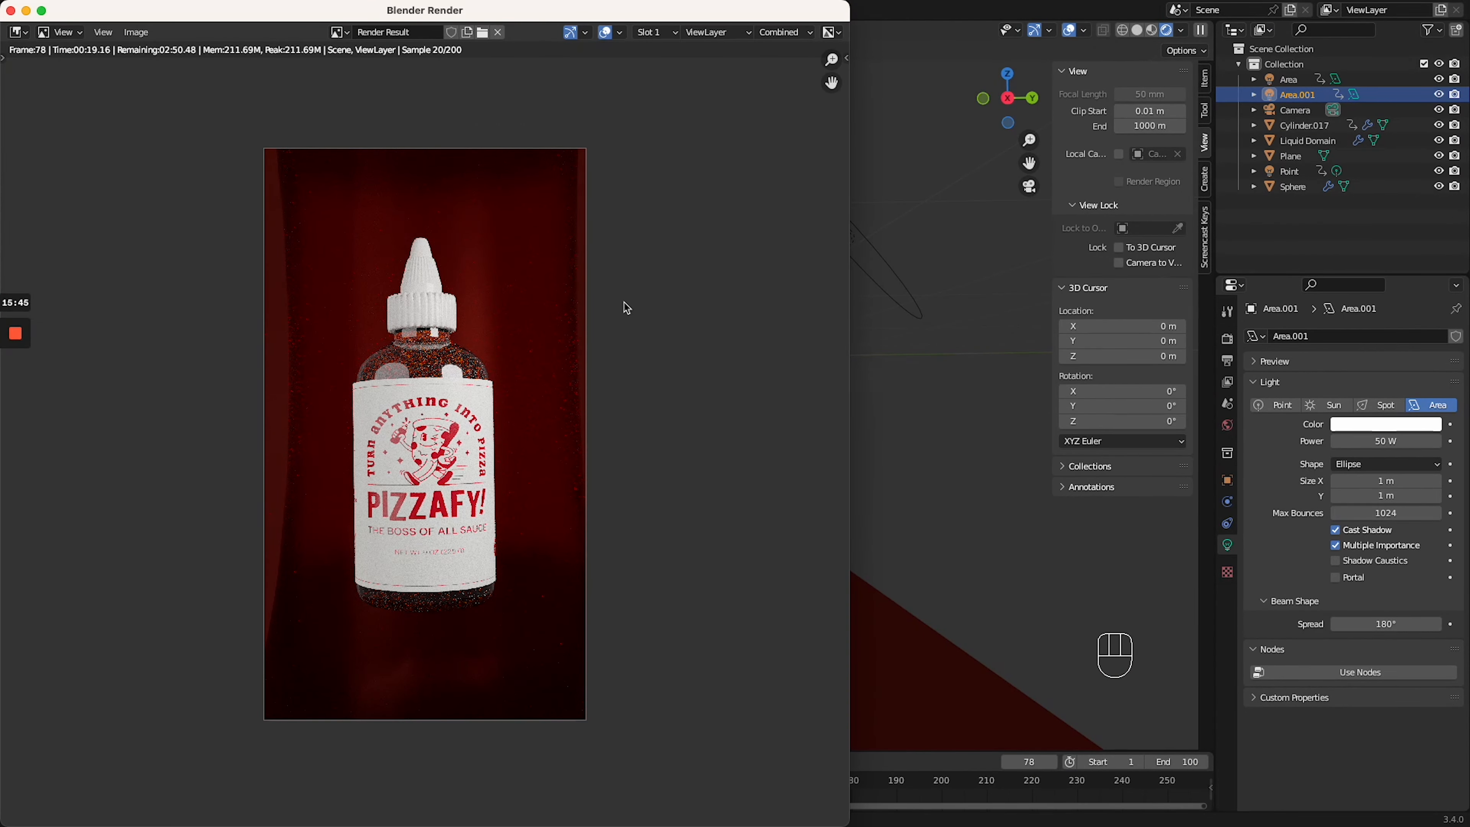